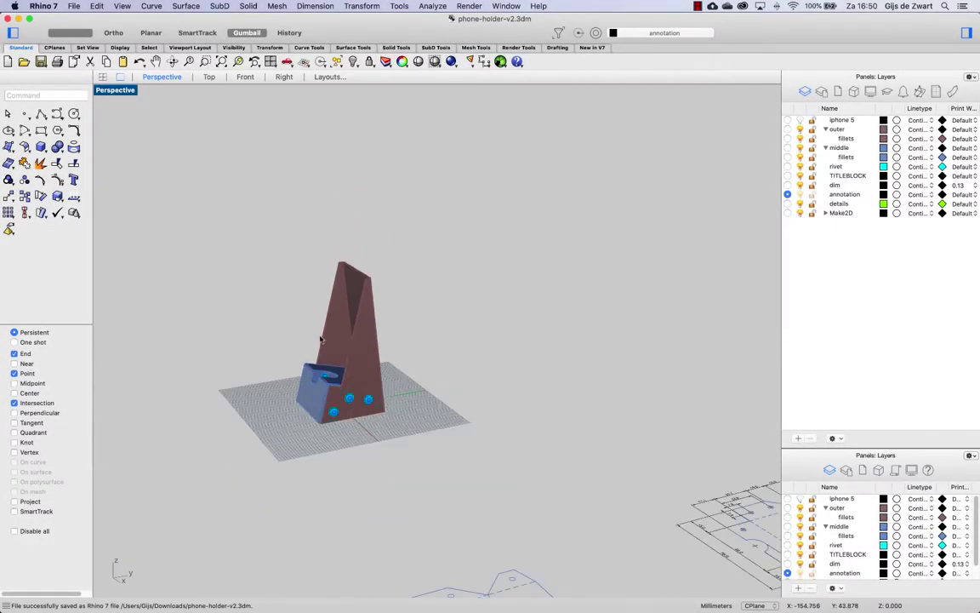
- Copy the phone holder's four dimensioned 2D views and paste them into a new document
scroll(320, 338, "down", 8)
right_click_drag(353, 339, 425, 367)
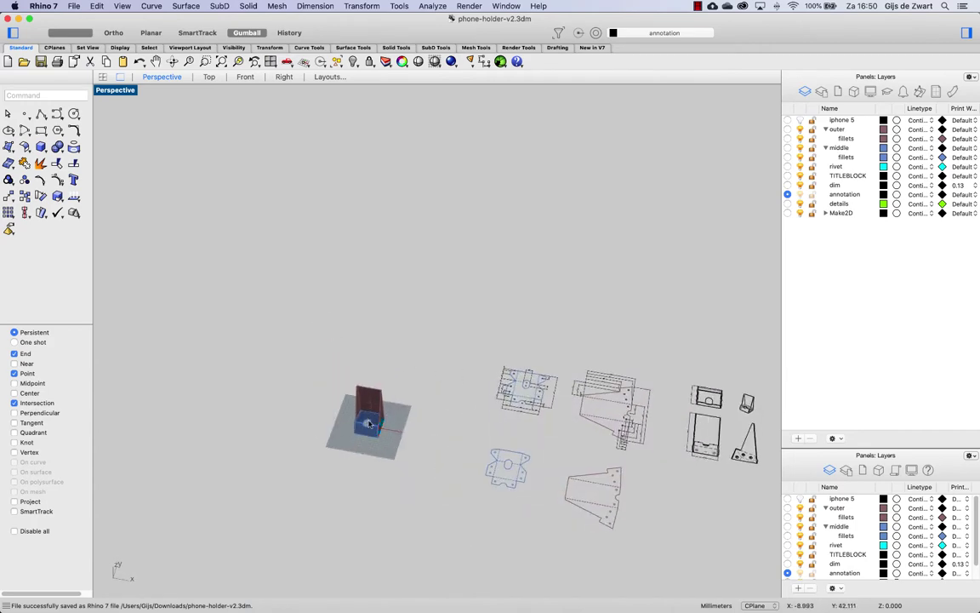
right_click_drag(660, 409, 491, 405, "shift")
scroll(563, 427, "up", 10)
right_click_drag(570, 404, 508, 356)
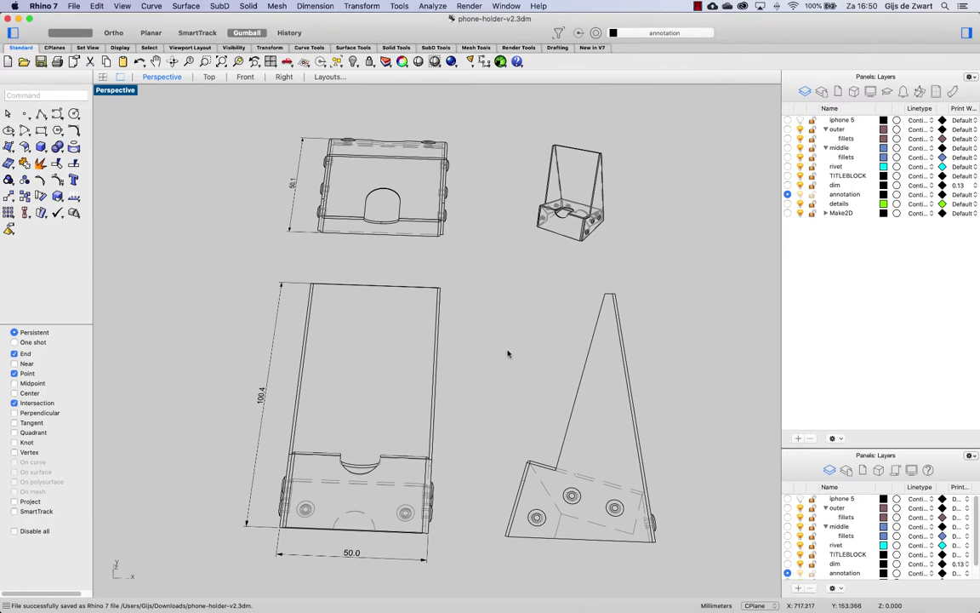
mouse_move(182, 121)
left_mouse_down()
mouse_move(214, 161)
mouse_move(699, 572)
left_mouse_up()
key("super+c")
key("super+n")
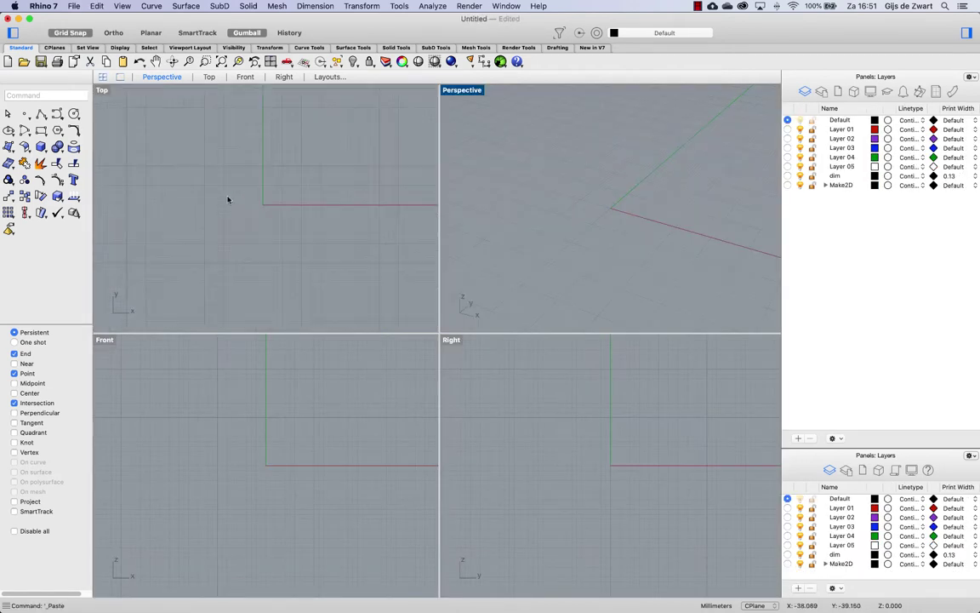
key("super+v")
- Move the pasted views in the Top view so the side view's lower front corner sits at the origin (0)
left_click(269, 234)
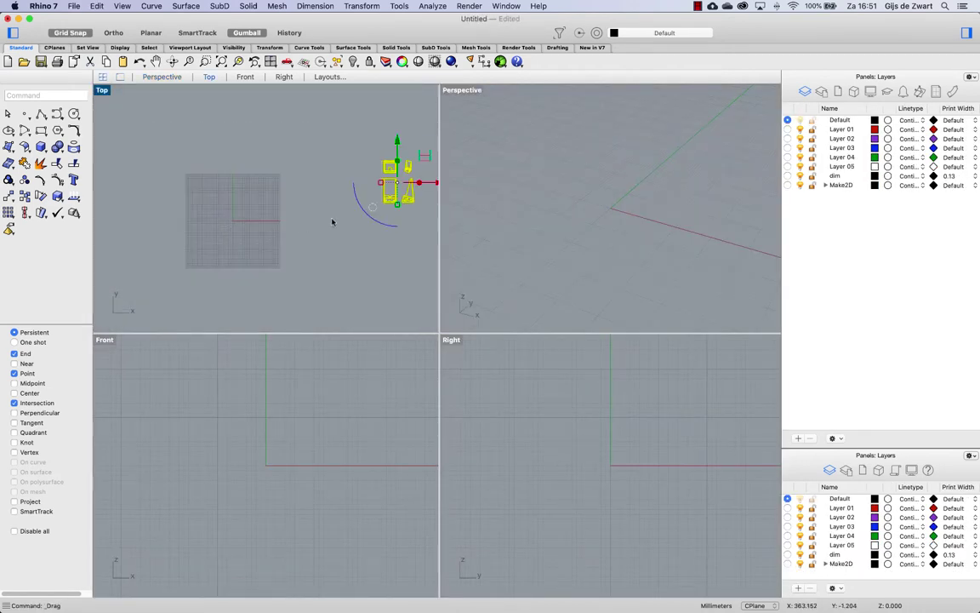
left_click_drag(421, 159, 318, 212)
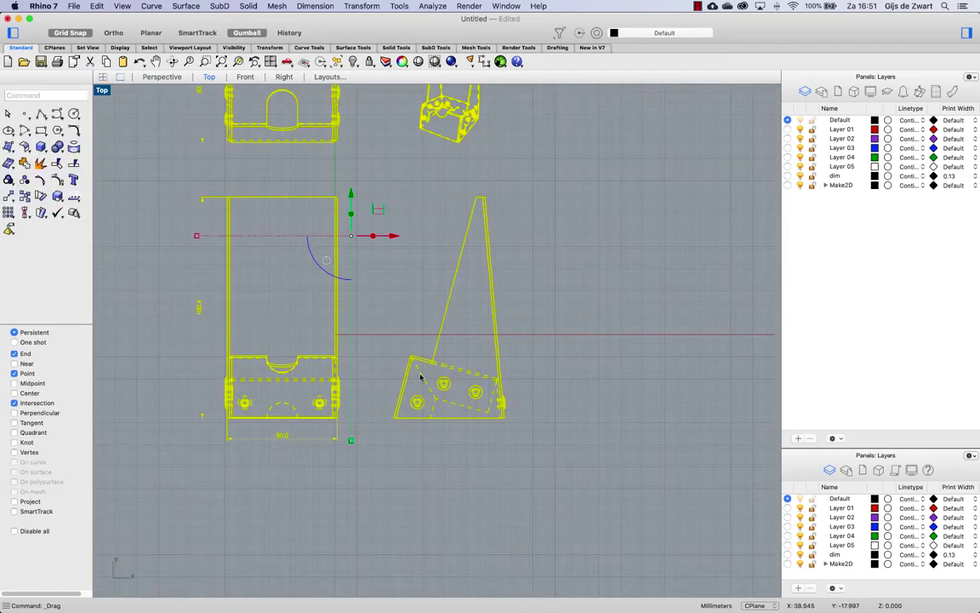
type("move")
key("Return")
left_click(396, 419)
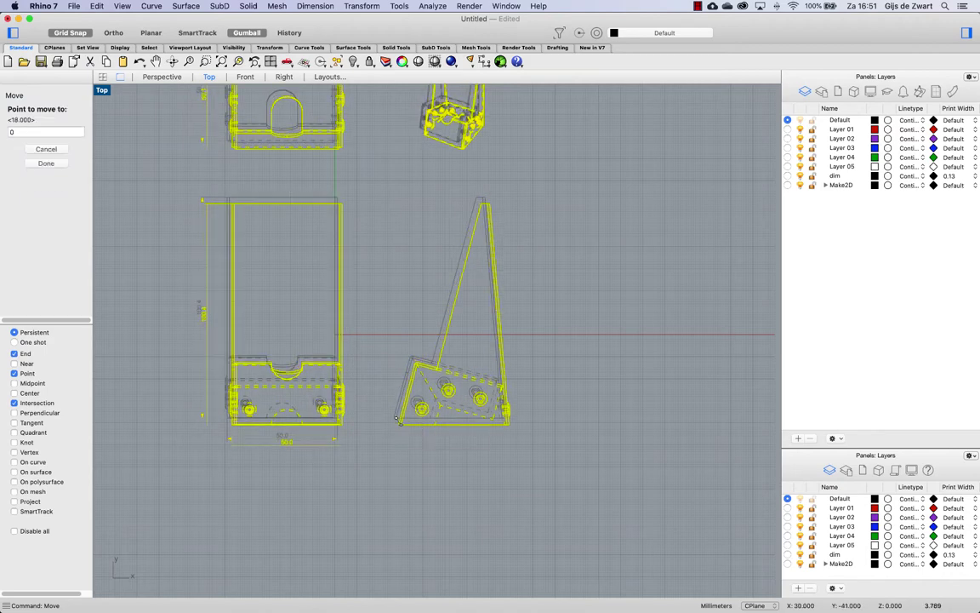
left_click(398, 421)
type("0")
key("Return")
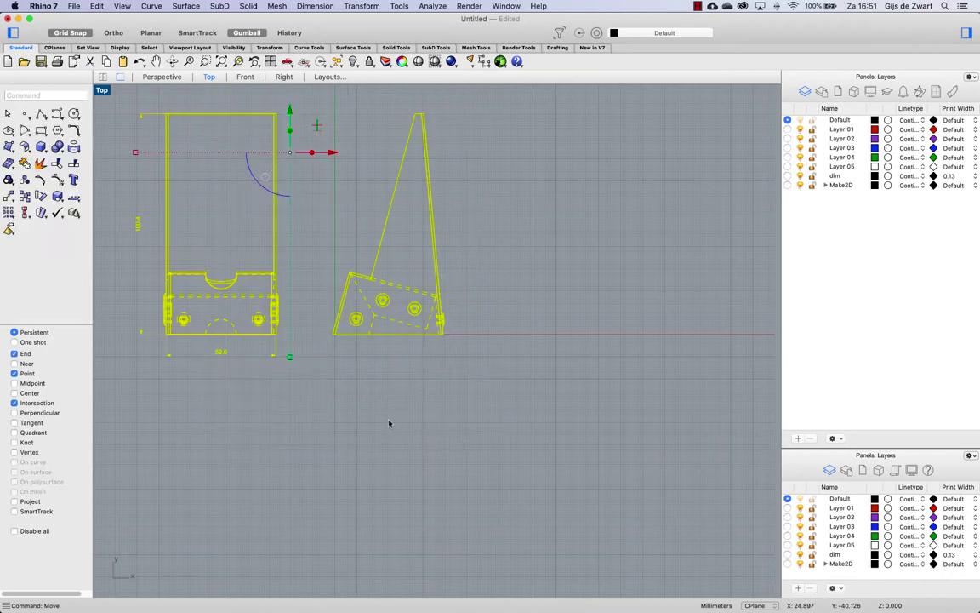
- Remap the selected views from the Top to the Front construction plane and zoom all viewports to their extents
scroll(396, 391, "down", 3)
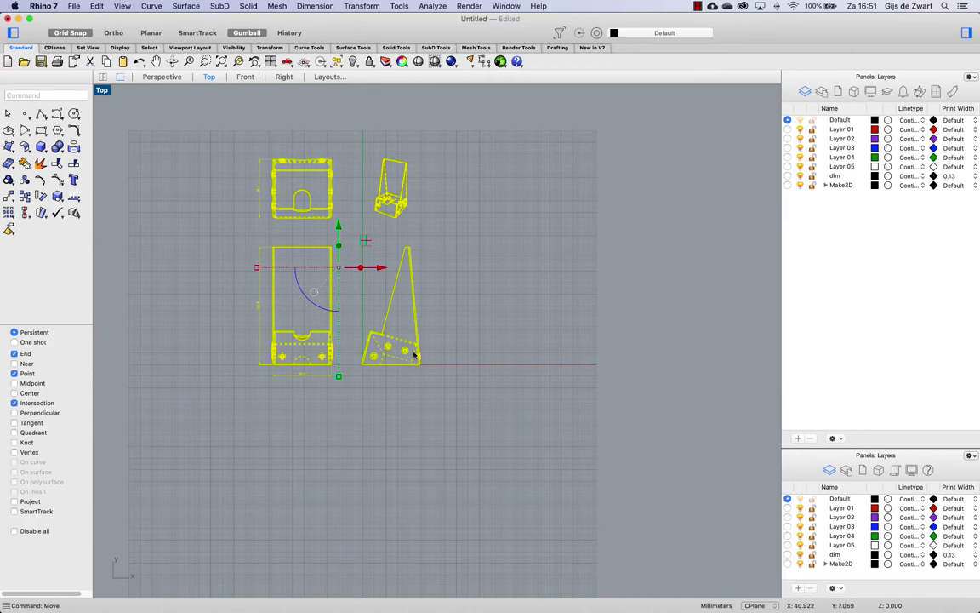
mouse_move(421, 337)
right_mouse_down()
mouse_move(422, 308)
mouse_move(441, 363)
right_mouse_up()
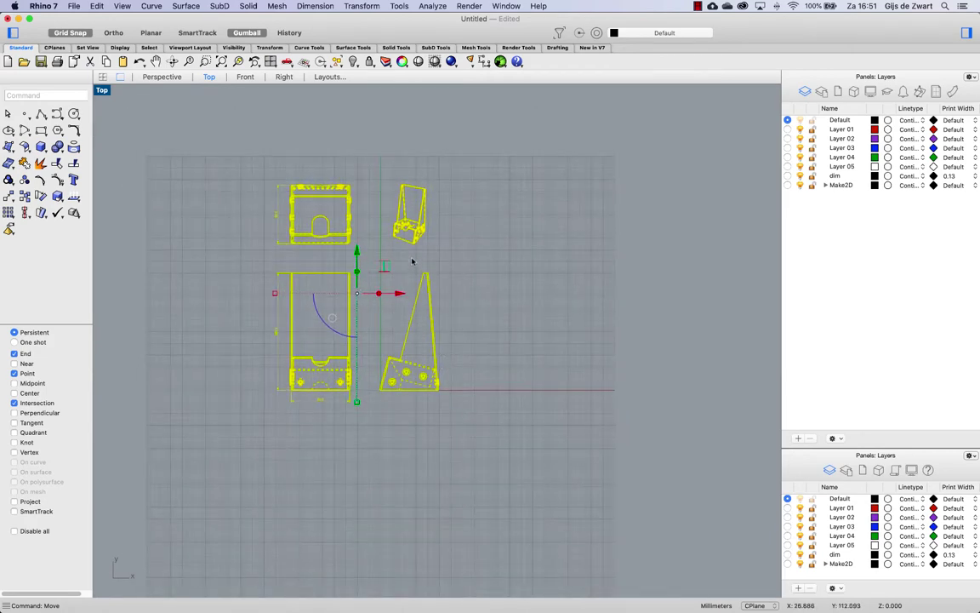
double_click(101, 90)
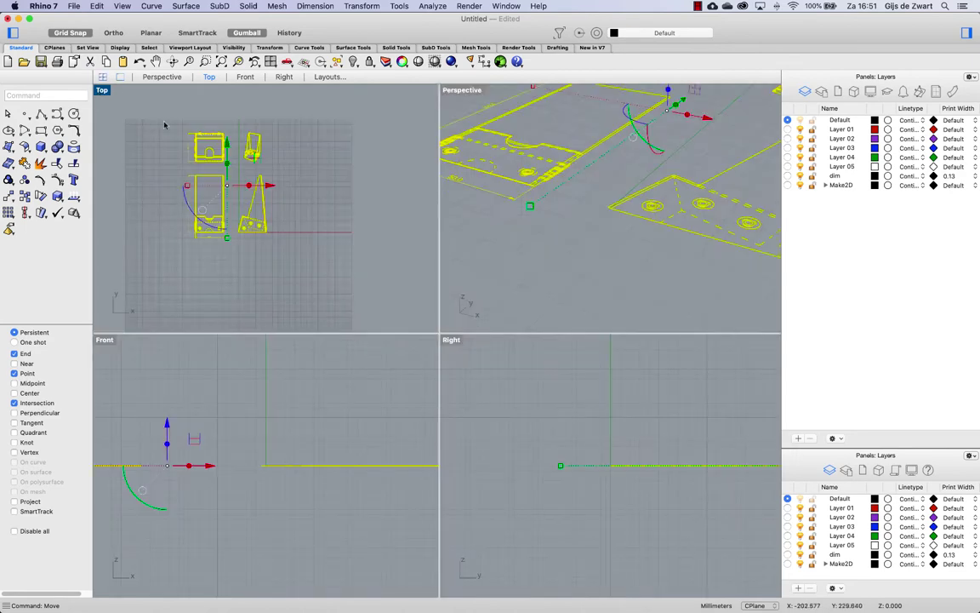
type("RemapCPlane")
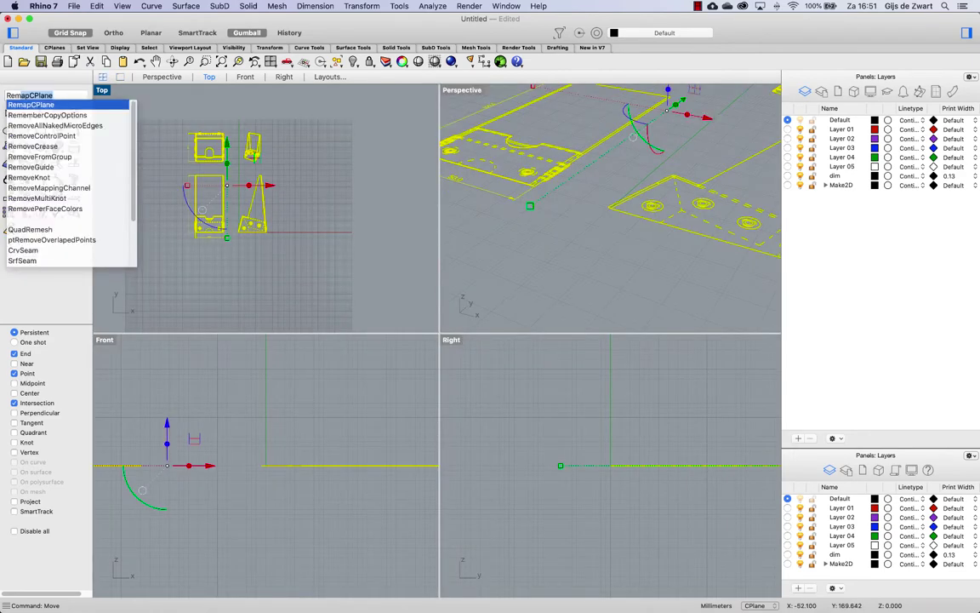
key("Return")
left_click(235, 367)
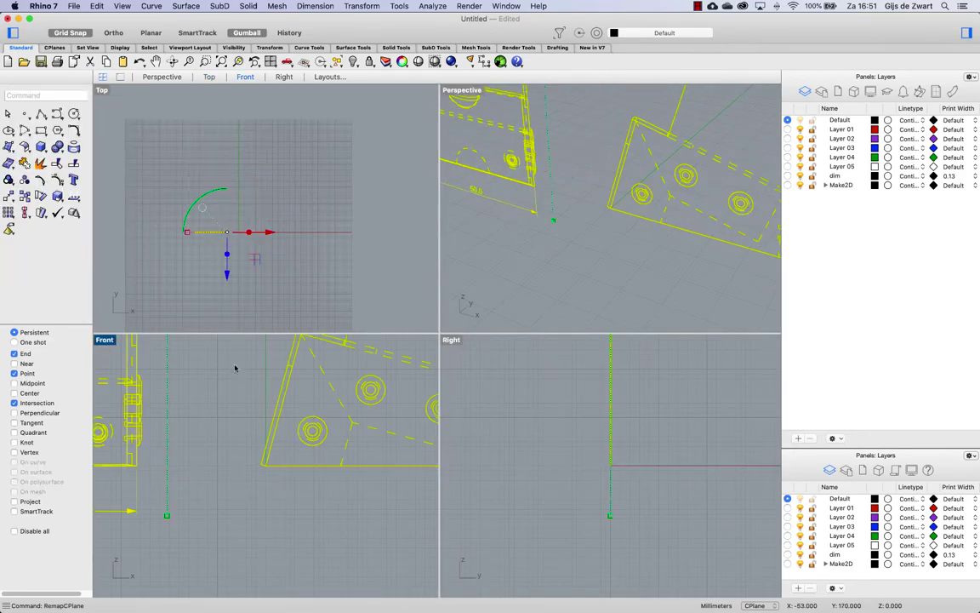
type("zea")
key("Return")
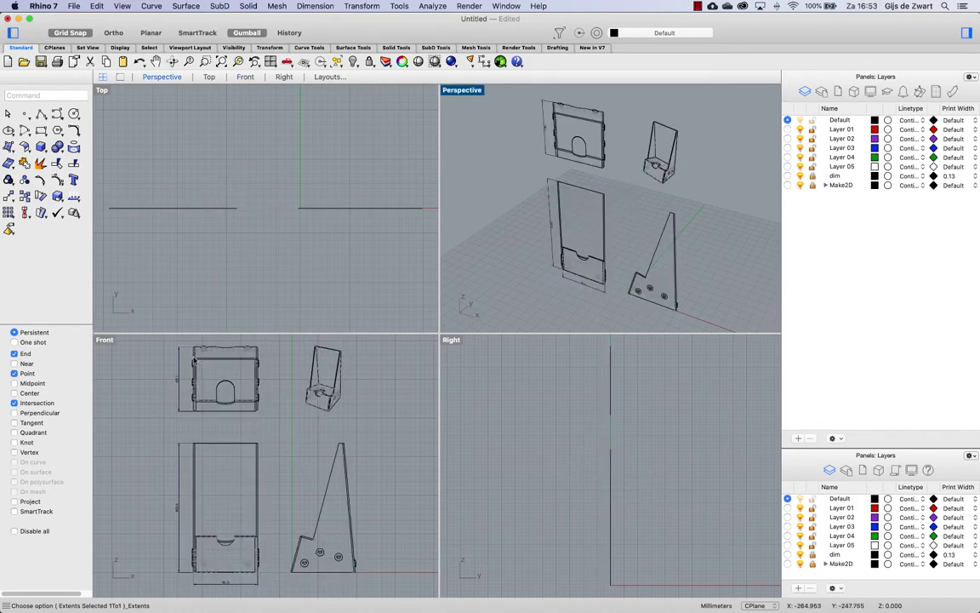
- Maximize the Front view and make Layer 01 the current layer
left_click(108, 341)
double_click(108, 341)
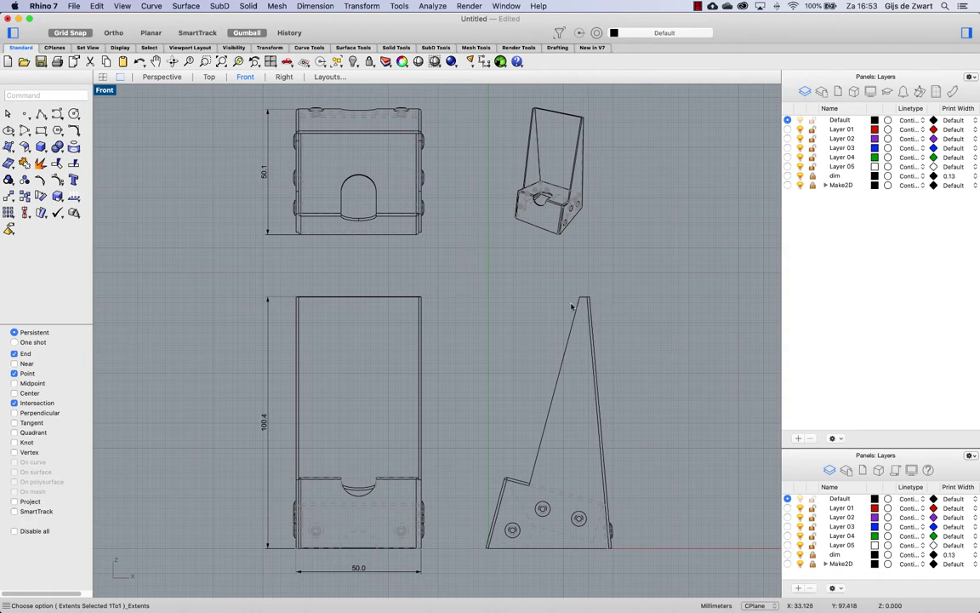
left_click(787, 129)
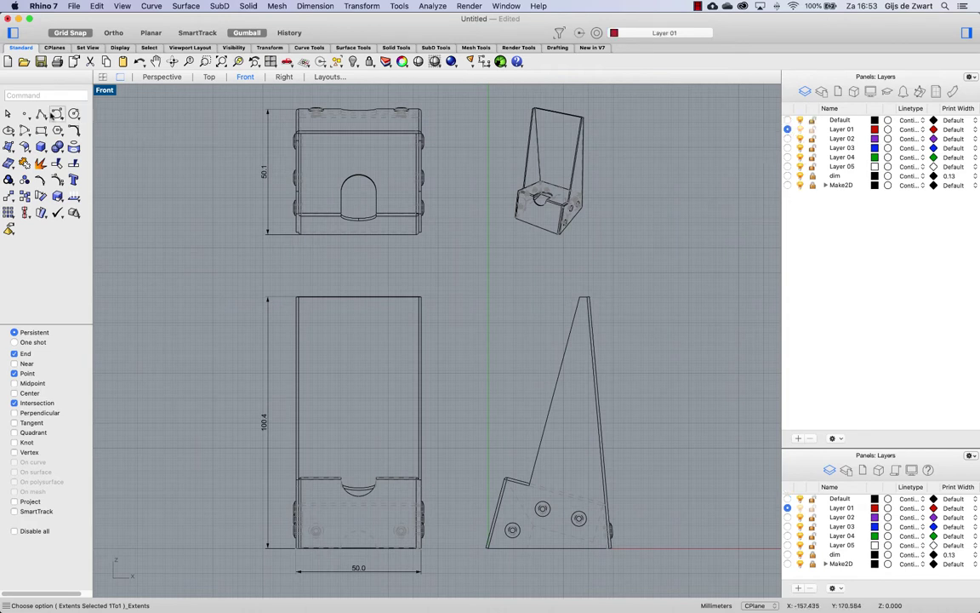
- Begin a polyline at the side view's lower front corner, tracing the inner front lip and its ledge with only End snapping active
left_click(41, 113)
scroll(545, 549, "up", 10)
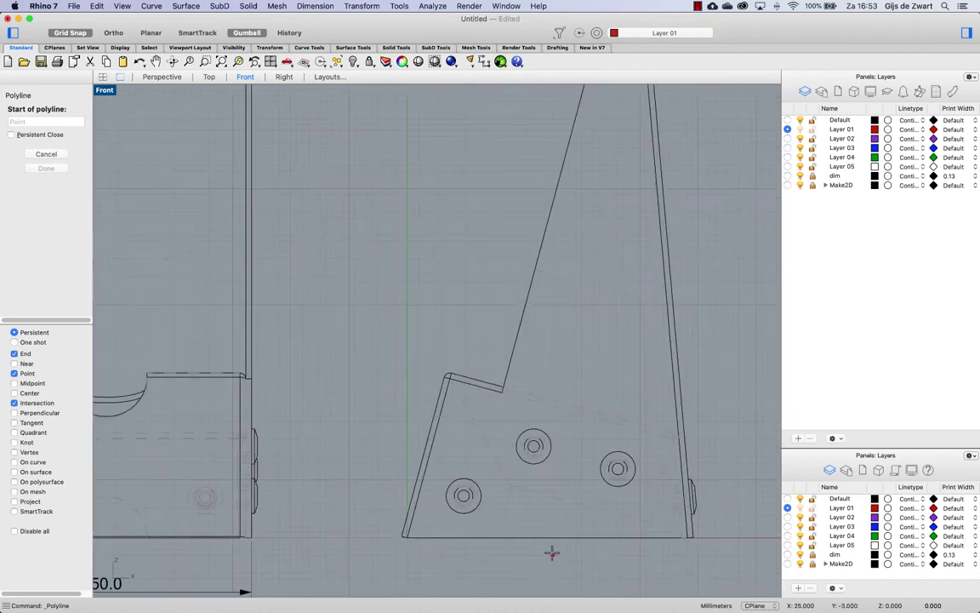
left_click(353, 533)
left_click(14, 372)
left_click(13, 402)
left_click(417, 292)
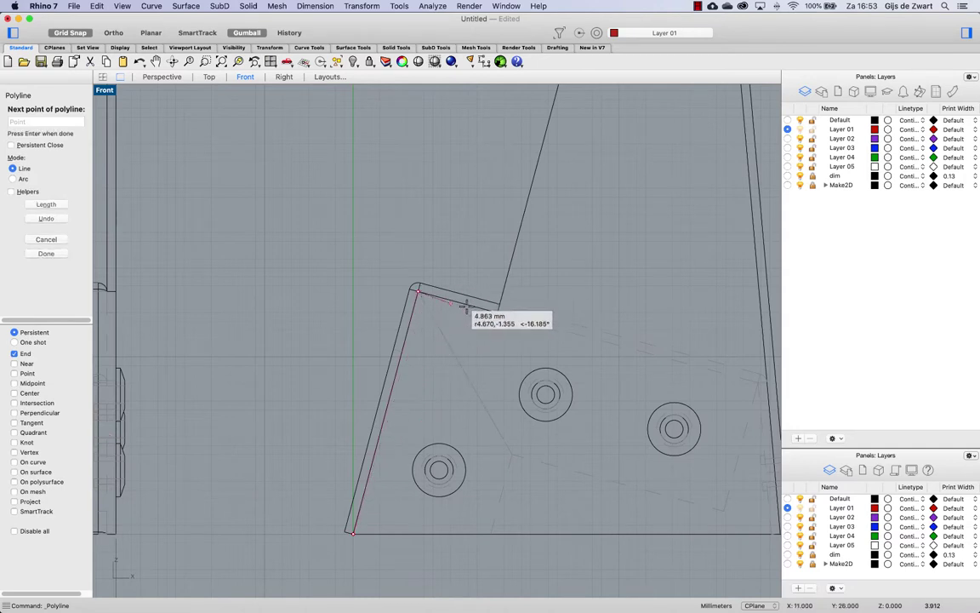
left_click(498, 311)
- Continue the polyline up the slanted front, across the top and down the inner back edge, closing it along the base
scroll(449, 291, "down", 5)
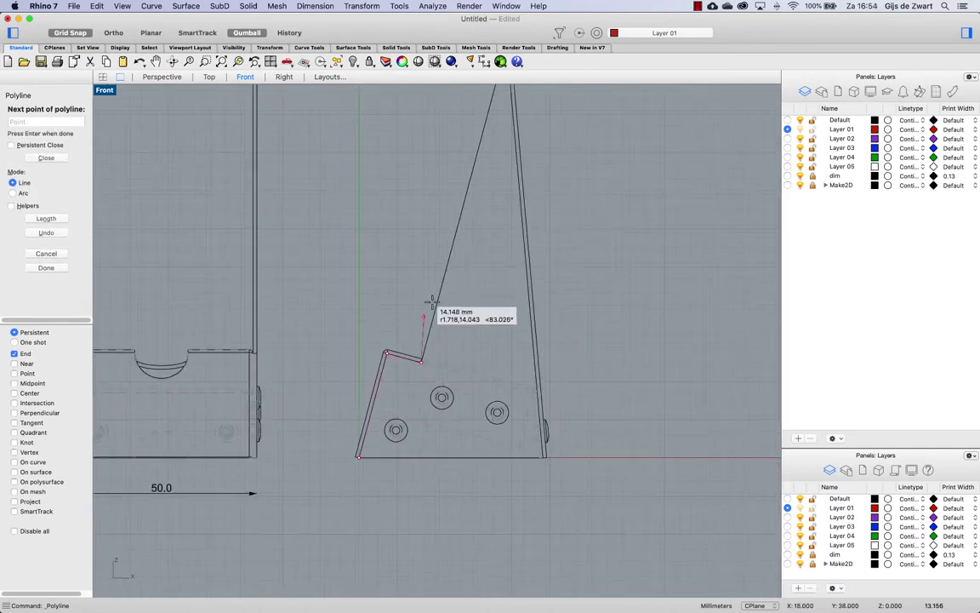
scroll(508, 85, "up", 8)
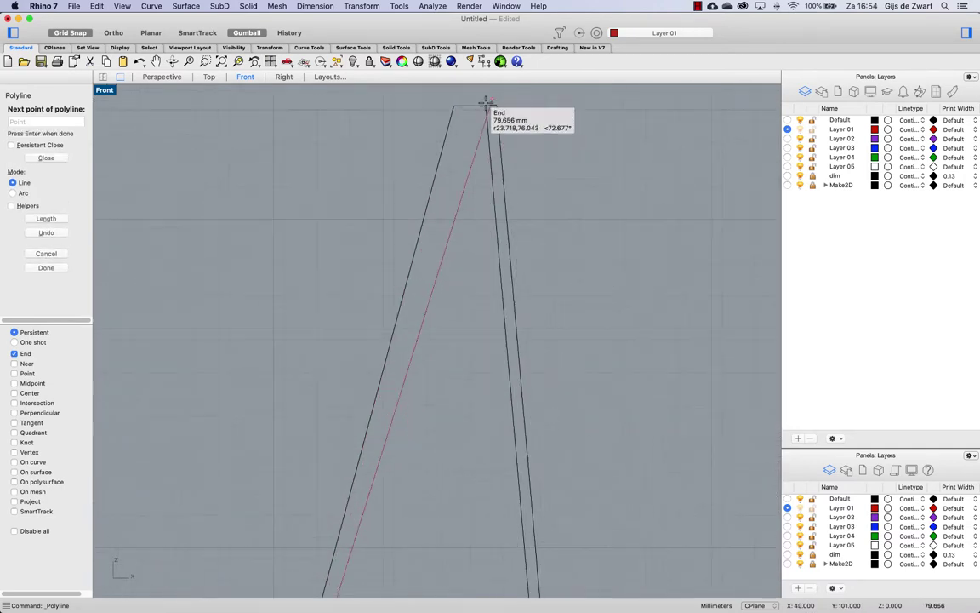
left_click(454, 105)
left_click(486, 105)
scroll(514, 217, "down", 6)
scroll(530, 471, "up", 5)
left_click(532, 490)
left_click(105, 490)
scroll(462, 369, "down", 8)
scroll(410, 312, "up", 2)
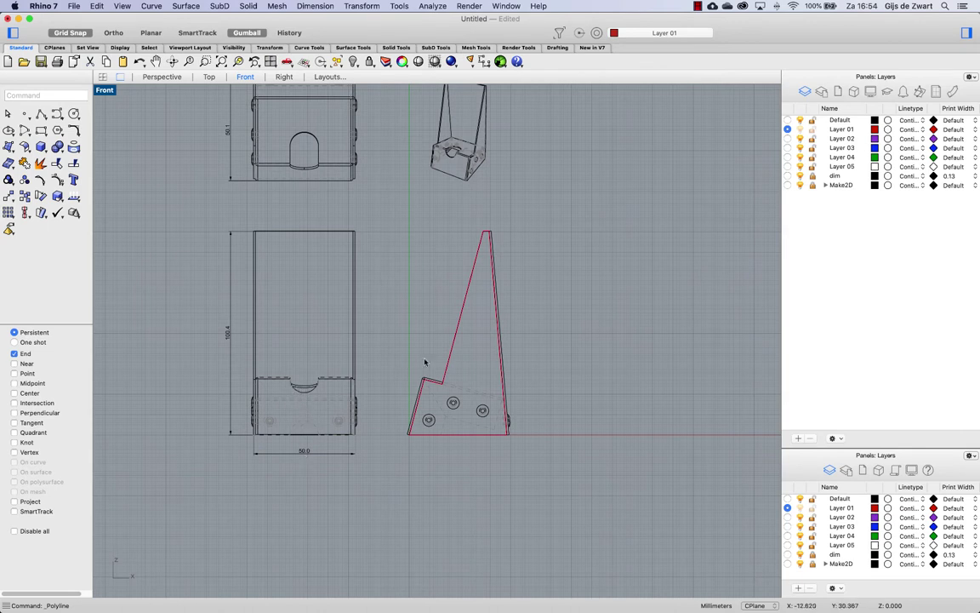
- Extrude the closed side profile straight as a solid to both sides with a distance of 48/2
left_click(473, 289)
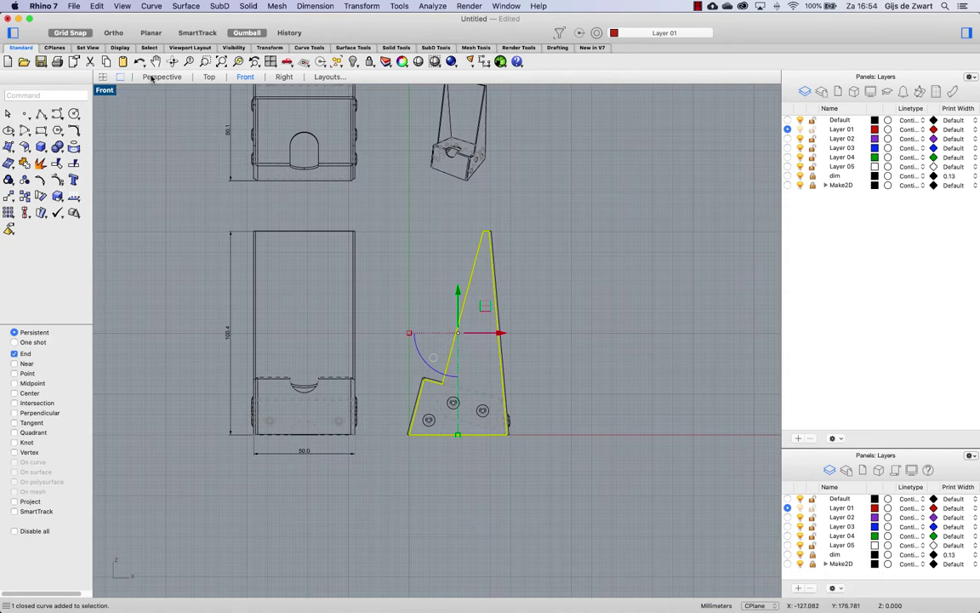
left_click(103, 76)
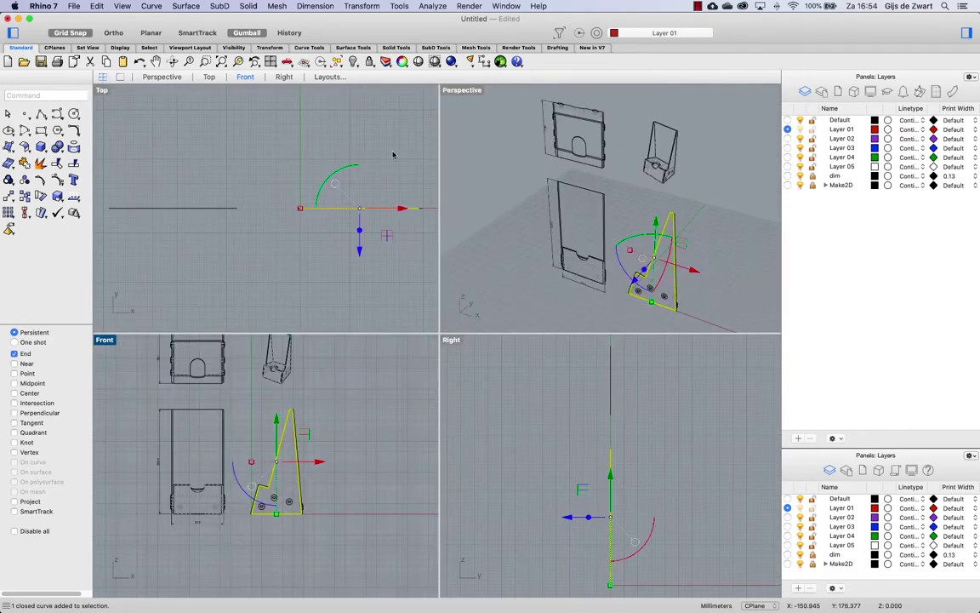
right_click_drag(703, 221, 689, 229)
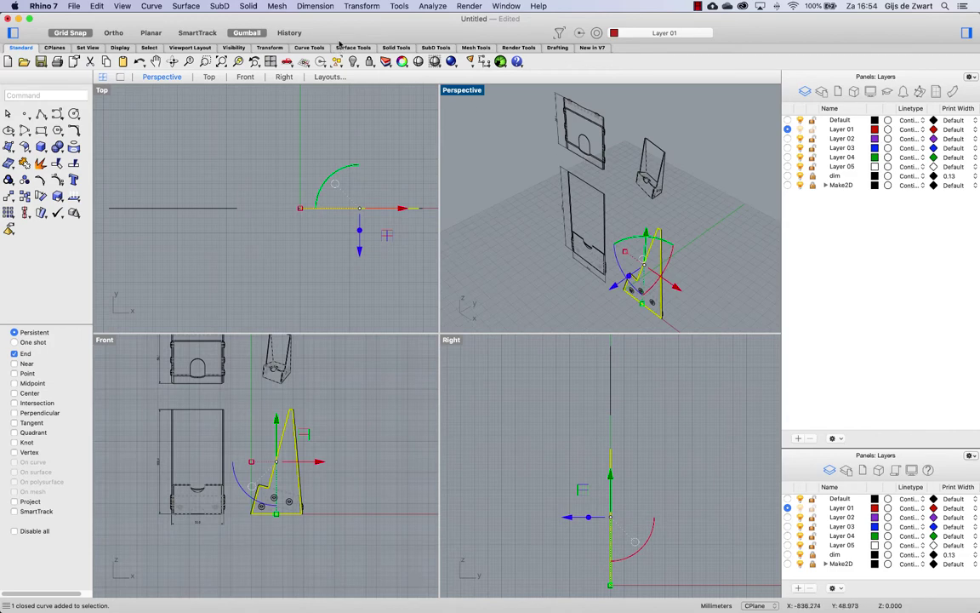
left_click(248, 6)
mouse_move(323, 173)
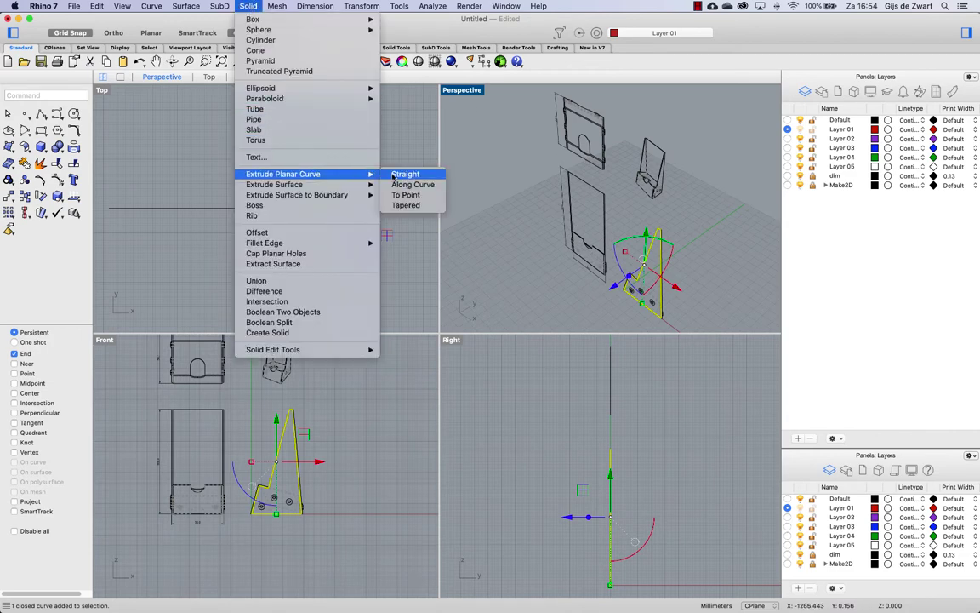
left_click(405, 174)
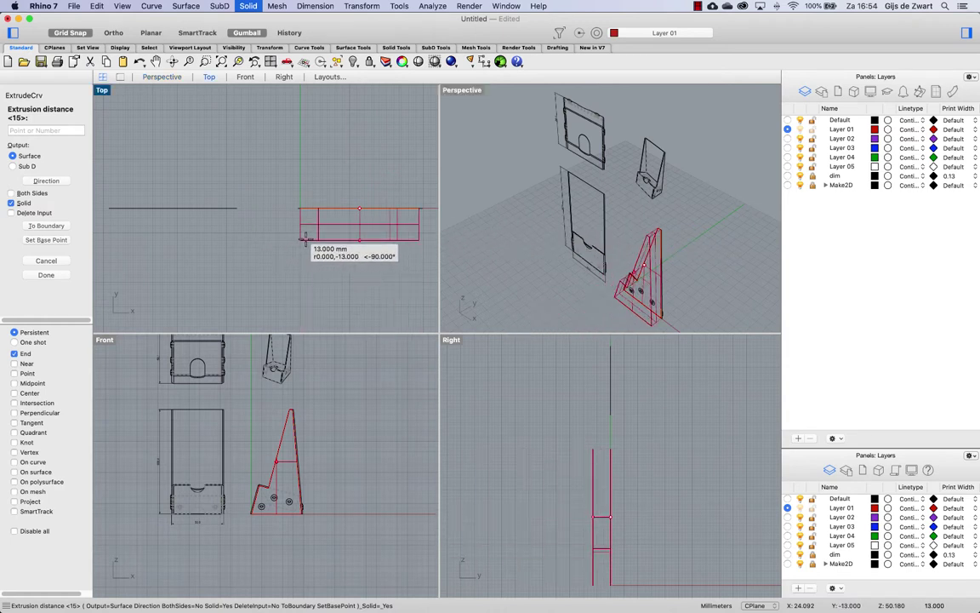
left_click(15, 193)
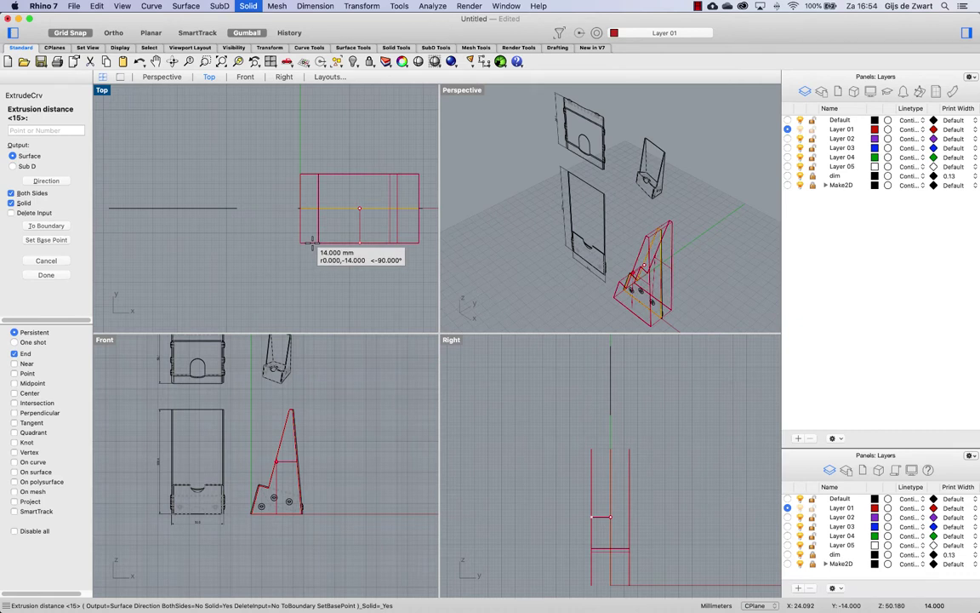
type("48/2")
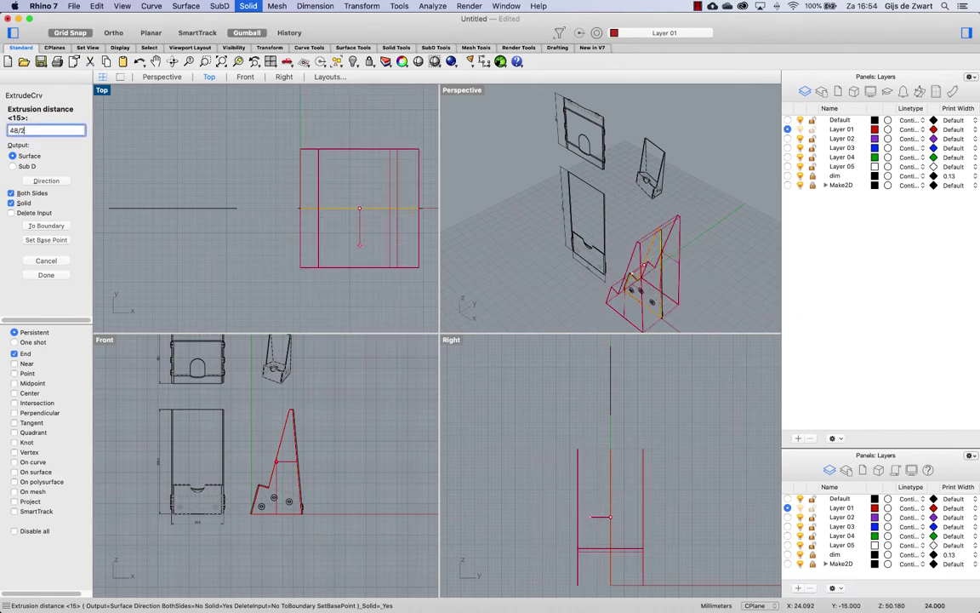
key("Return")
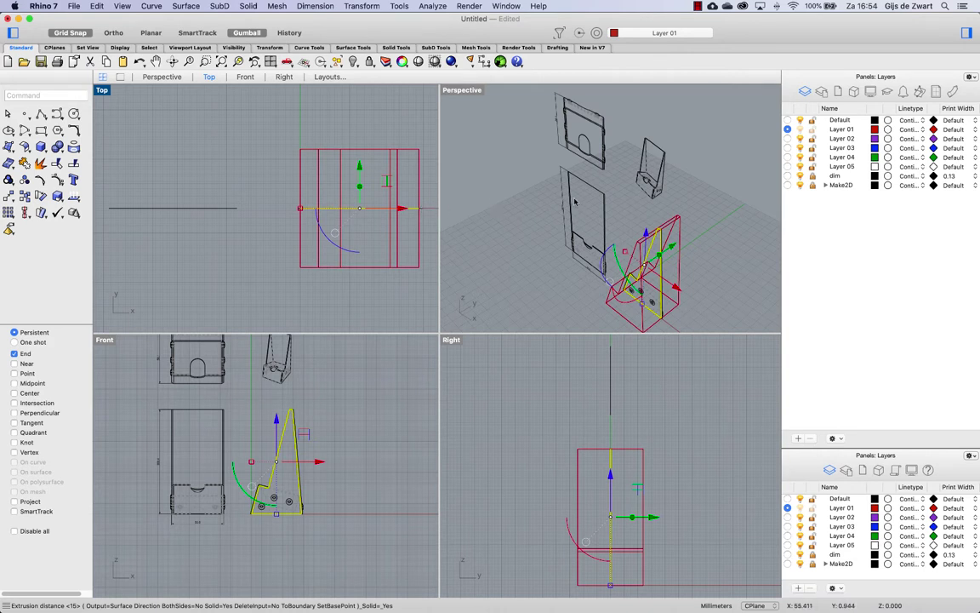
- Set the Perspective view to Shaded display, maximize it and inspect the extruded solid from several sides
left_click(469, 90)
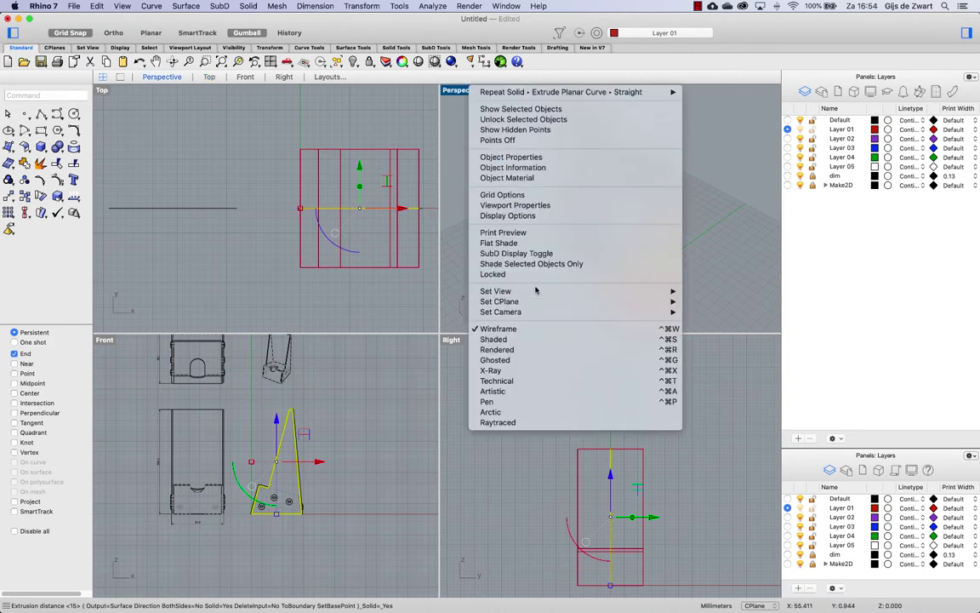
left_click(493, 340)
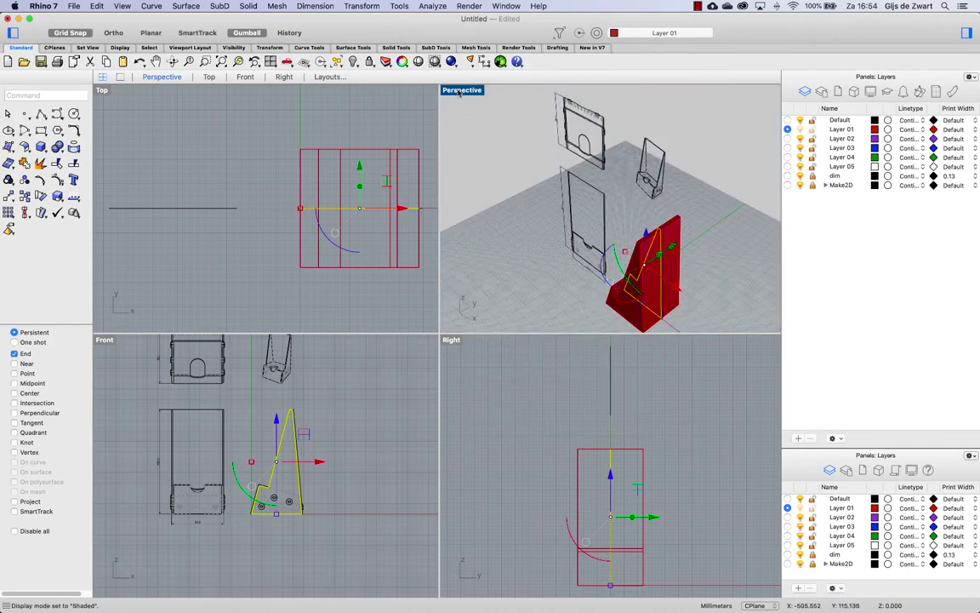
double_click(462, 90)
right_click_drag(361, 349, 466, 393)
scroll(466, 393, "up", 5)
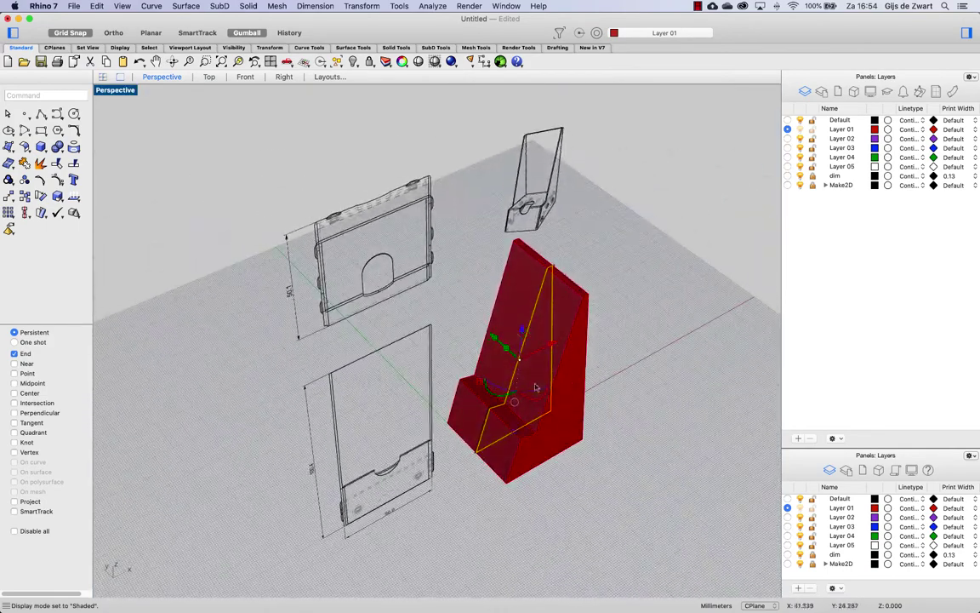
mouse_move(619, 300)
right_mouse_down()
mouse_move(573, 304)
mouse_move(560, 382)
right_mouse_up()
right_click_drag(601, 240, 643, 300)
- Extract copies of the two side faces and the back face from the extruded solid and delete the original solid
left_click(634, 316)
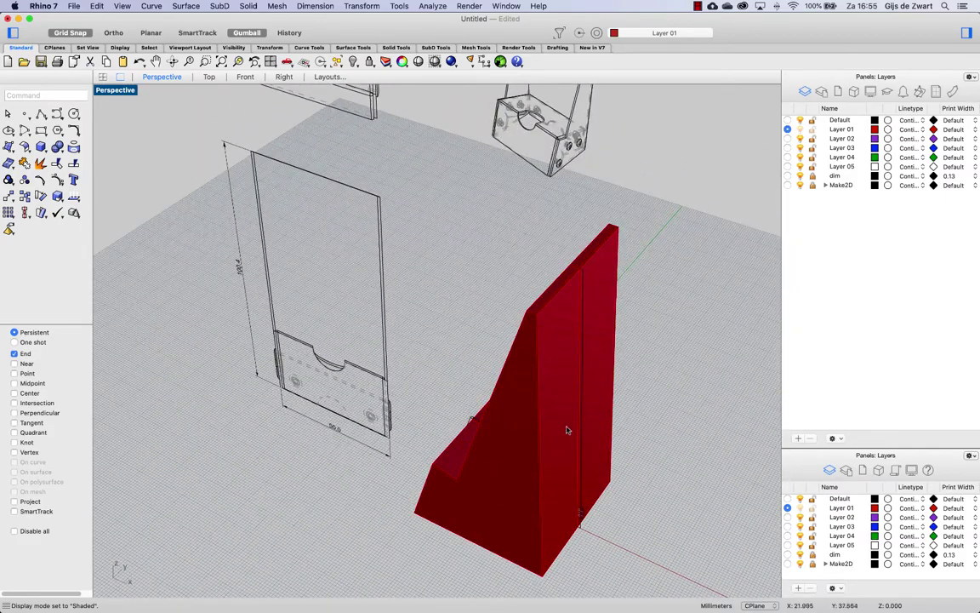
right_click_drag(671, 410, 650, 417)
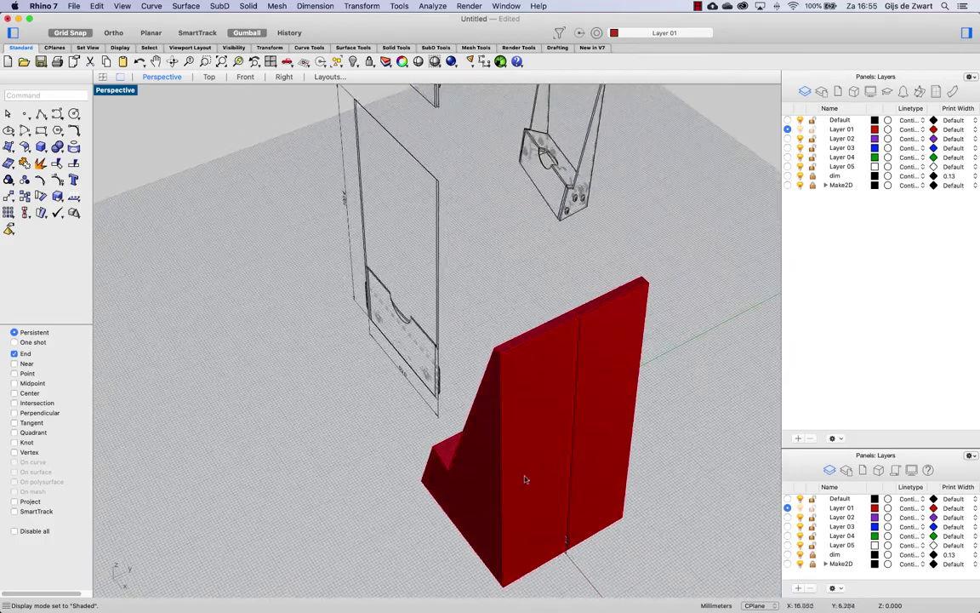
right_click_drag(525, 477, 398, 360)
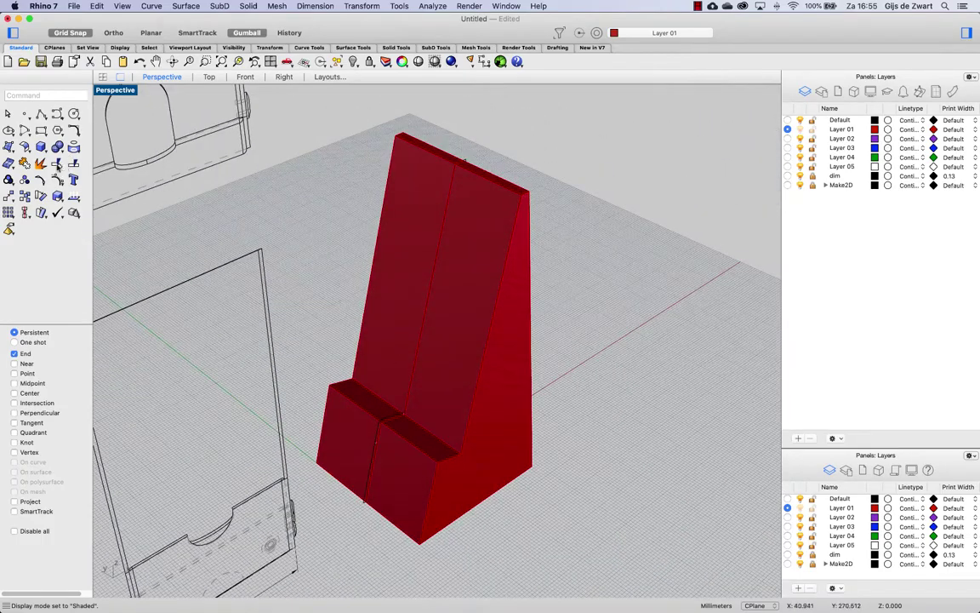
right_click(34, 163)
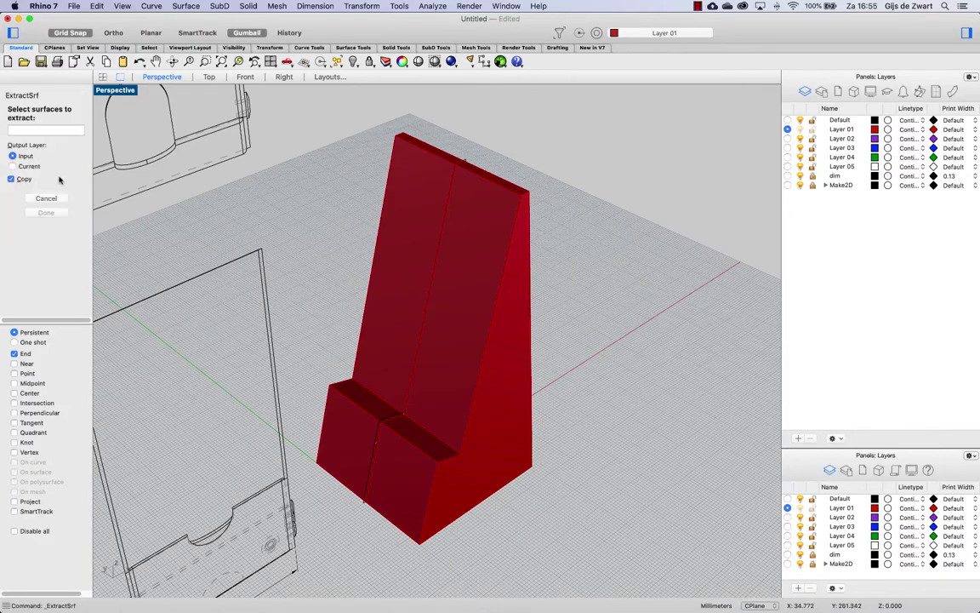
left_click(509, 354)
right_click_drag(614, 332, 357, 328)
left_click(481, 375)
right_click(483, 375)
left_click(409, 221)
key("Delete")
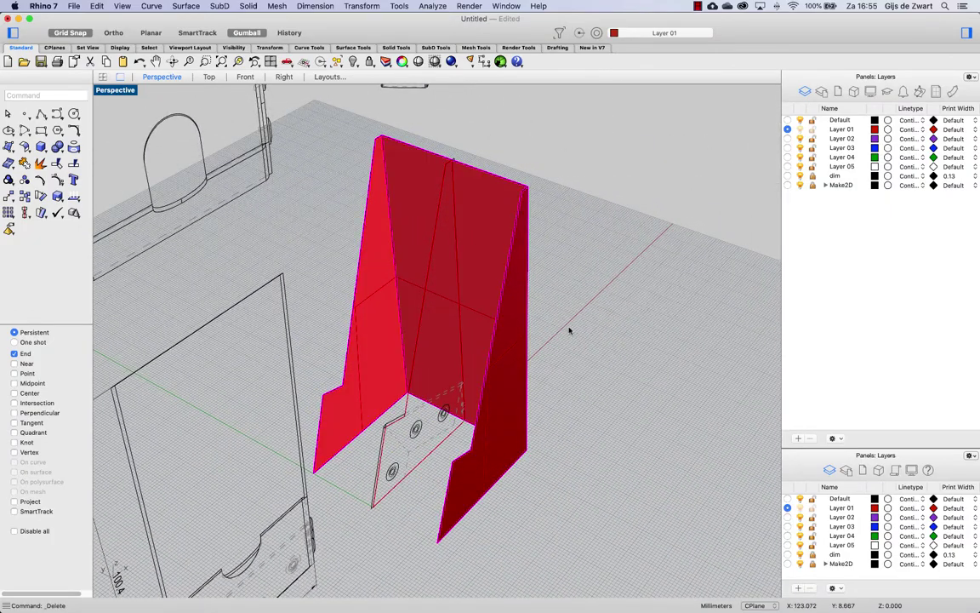
right_click_drag(575, 344, 555, 372)
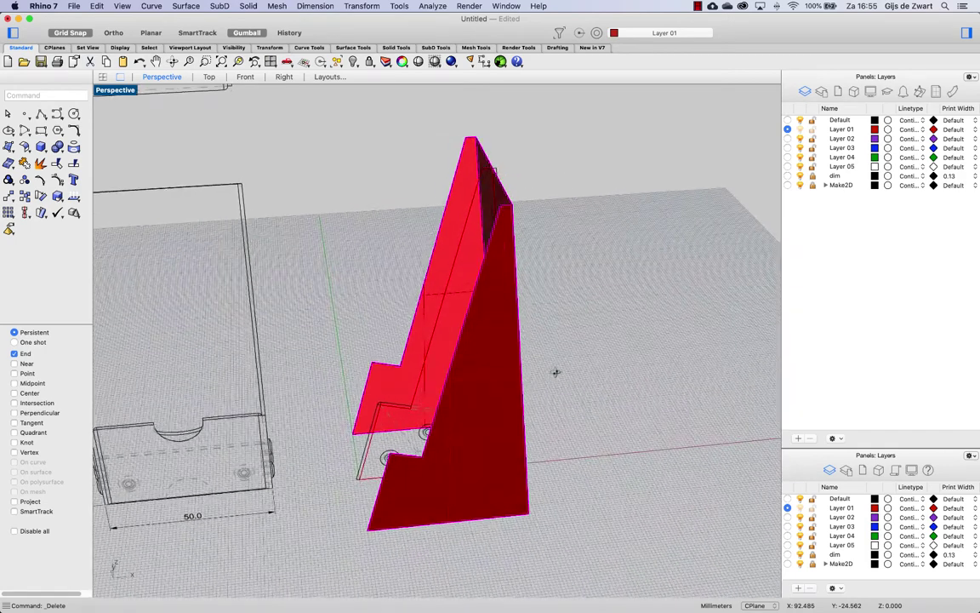
left_click(874, 130)
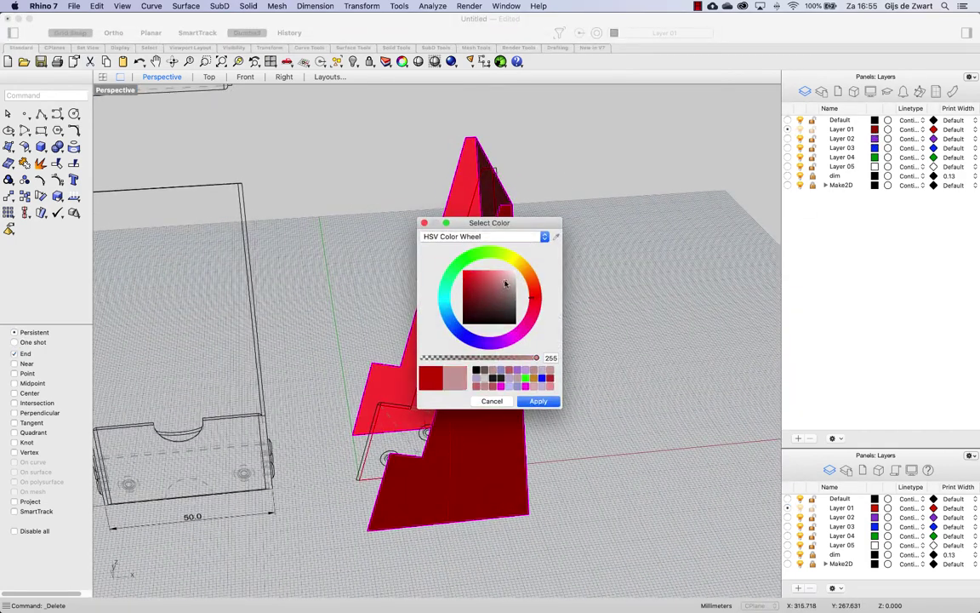
left_click(509, 282)
left_click(493, 400)
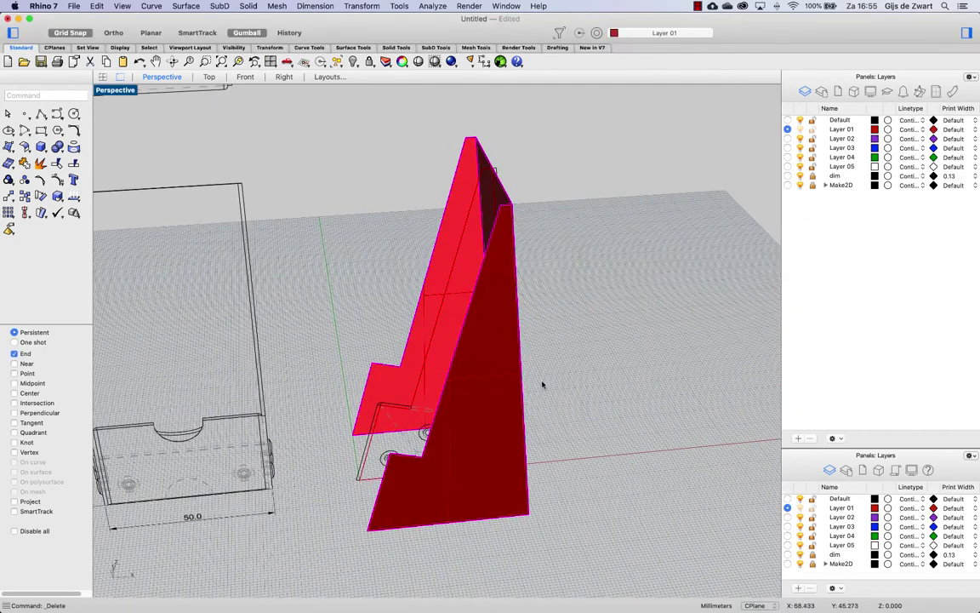
- Change Layer 01's display colour to a muted dusty pink
right_click_drag(625, 342, 671, 335)
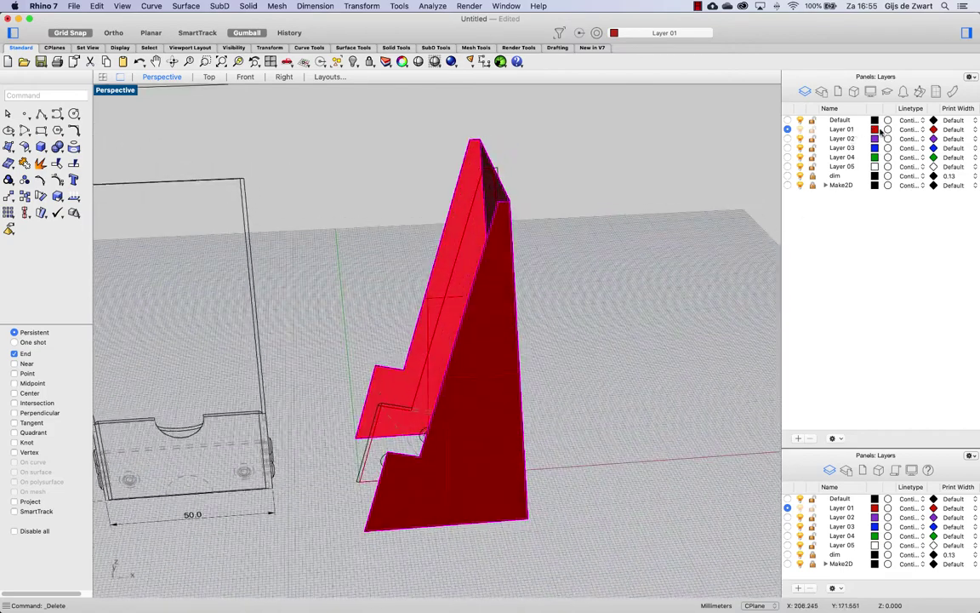
left_click(876, 130)
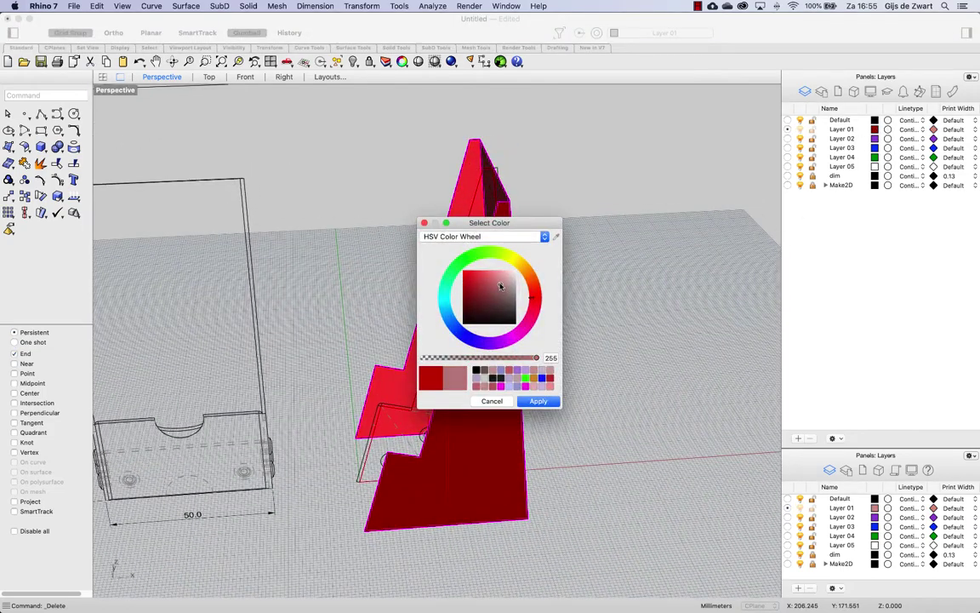
left_click(502, 285)
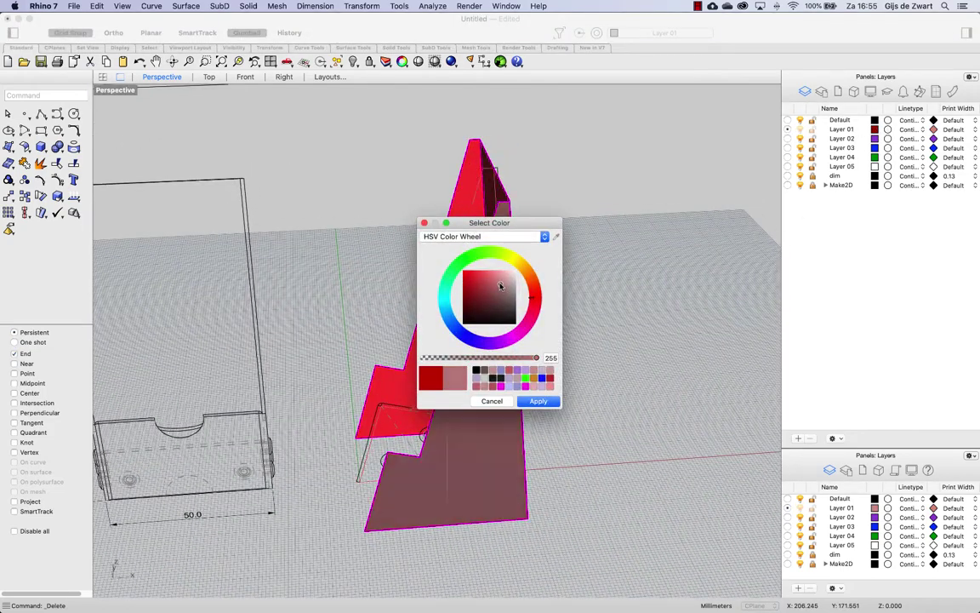
left_click(538, 401)
- Review the Shaded display mode's backface and naked-edge settings in the preferences, leaving them as they are
right_click_drag(615, 304, 847, 147)
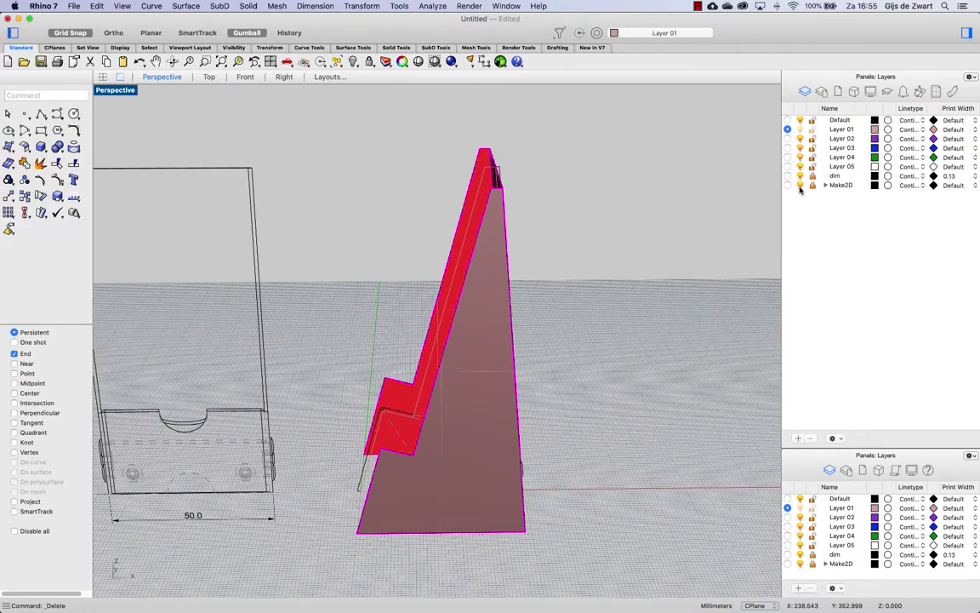
right_click_drag(595, 391, 548, 420)
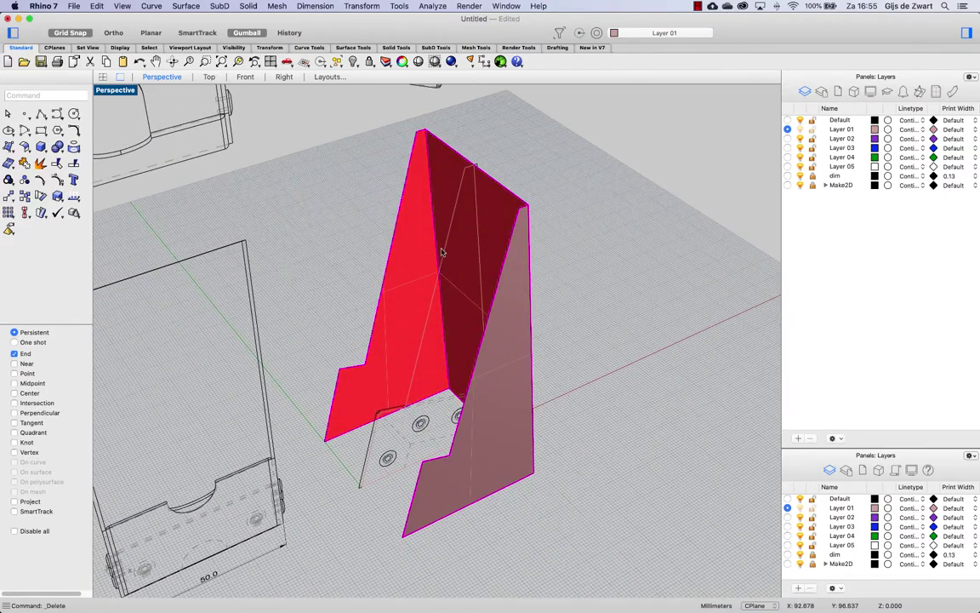
mouse_move(553, 336)
right_mouse_down()
mouse_move(553, 317)
mouse_move(556, 329)
right_mouse_up()
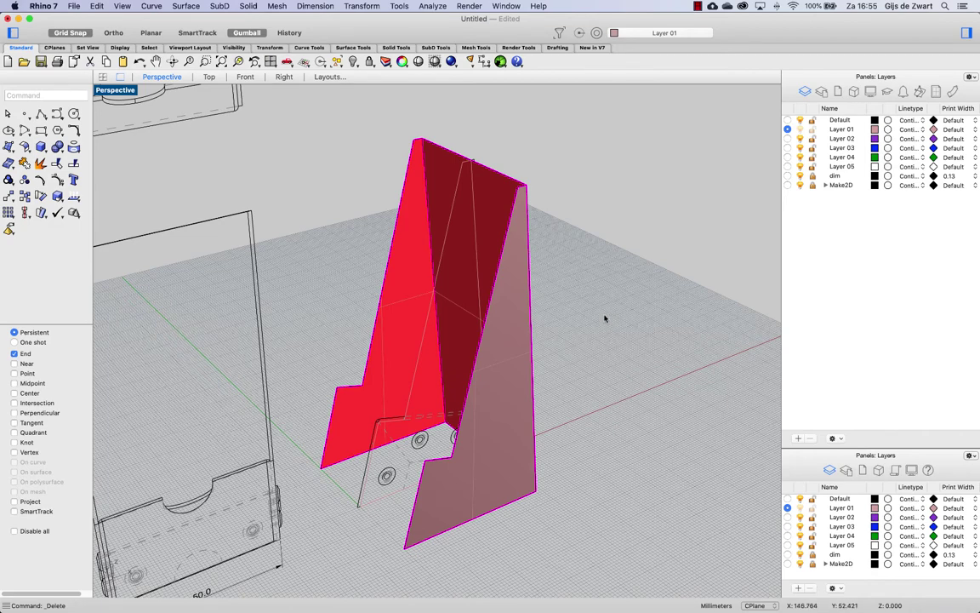
key("super+comma")
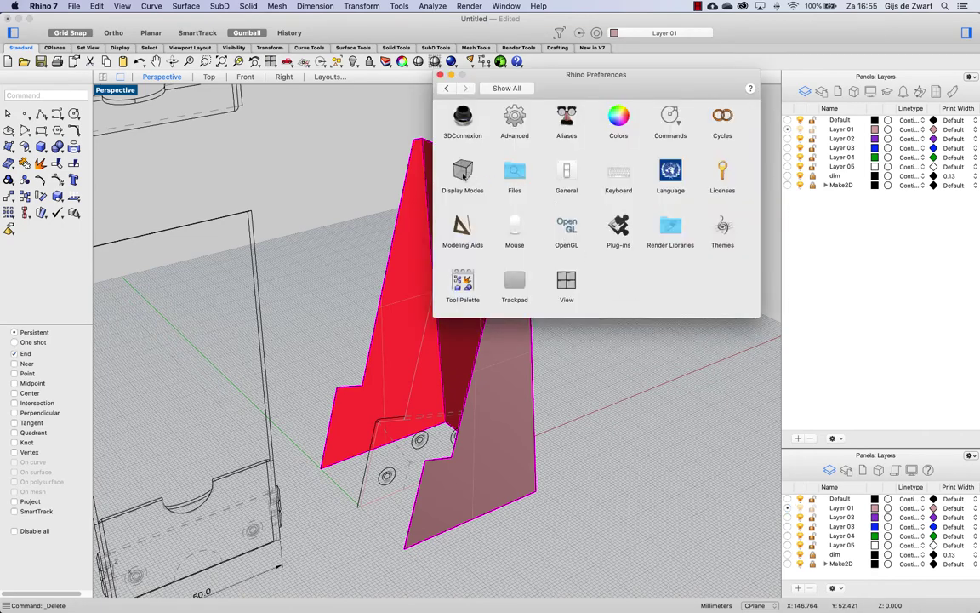
left_click(463, 177)
left_click(468, 146)
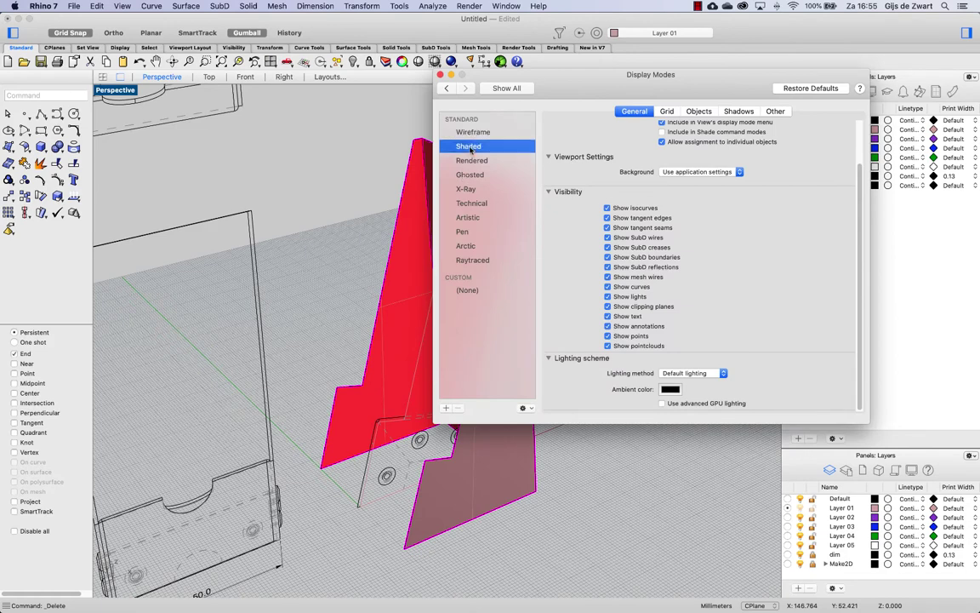
left_click_drag(860, 223, 864, 333)
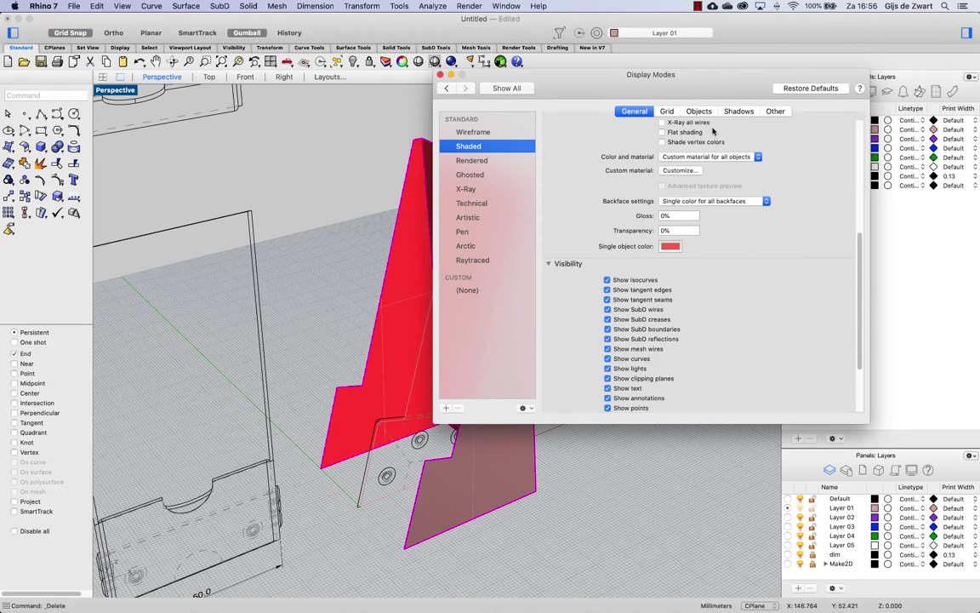
left_click(699, 112)
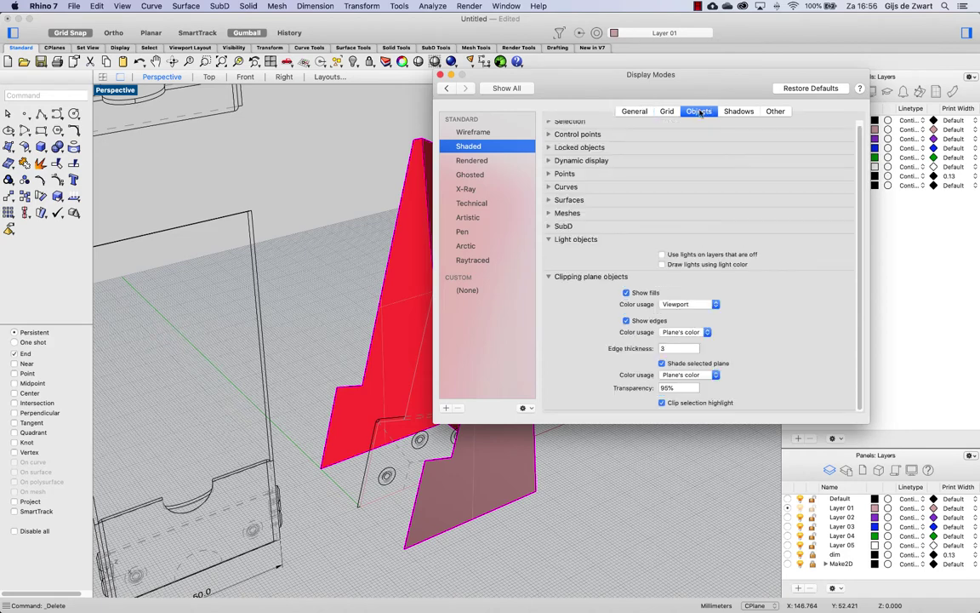
left_click(549, 200)
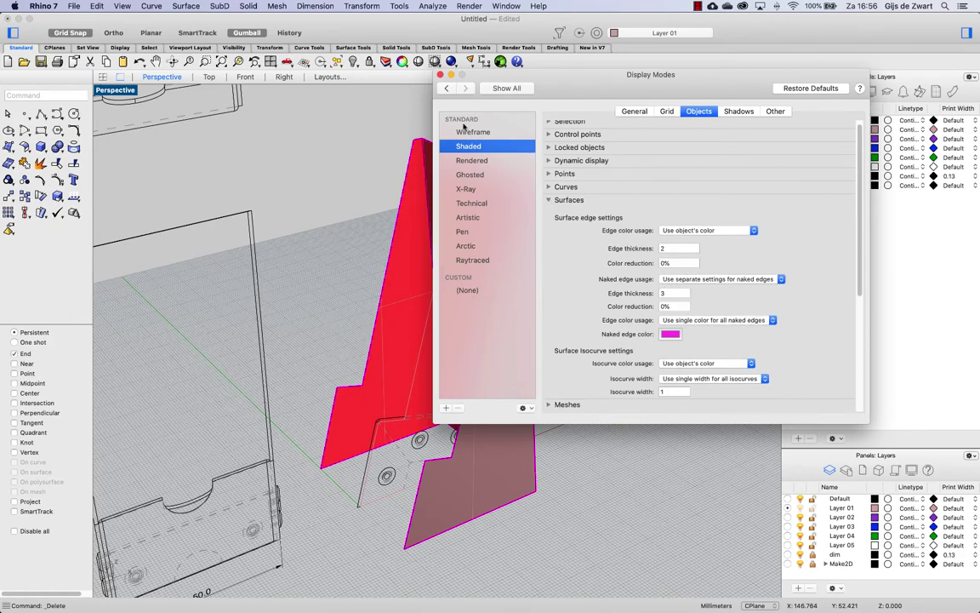
left_click(511, 89)
left_click(440, 75)
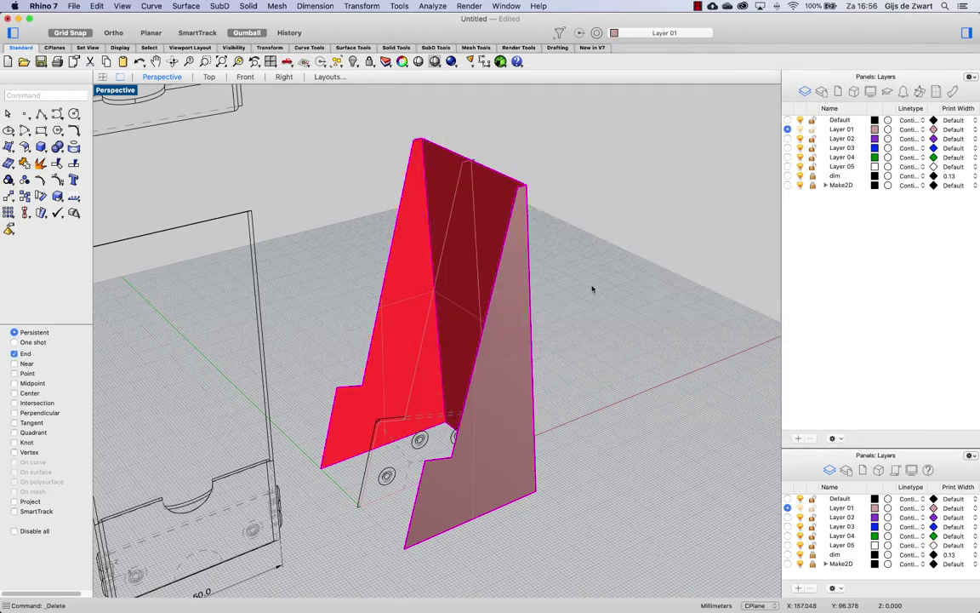
- Offset the side and back surfaces outward by 1 mm with OffsetSrf as a solid, using round corners and deleting the input
right_click_drag(660, 364, 574, 324)
left_click(405, 345)
right_click_drag(493, 286, 719, 291)
left_click(508, 287)
right_click_drag(594, 289, 609, 223)
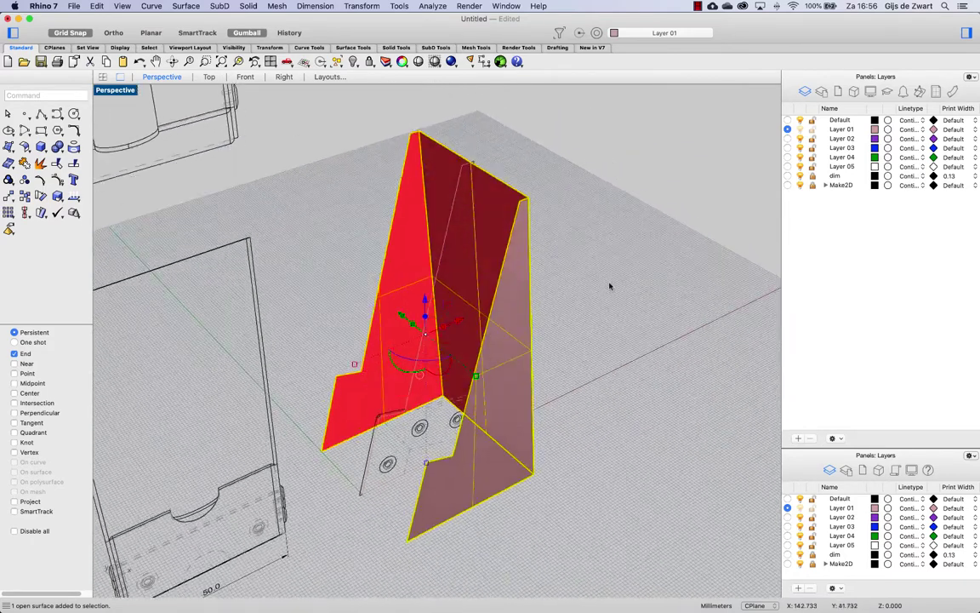
type("OffsetSrf")
key("Return")
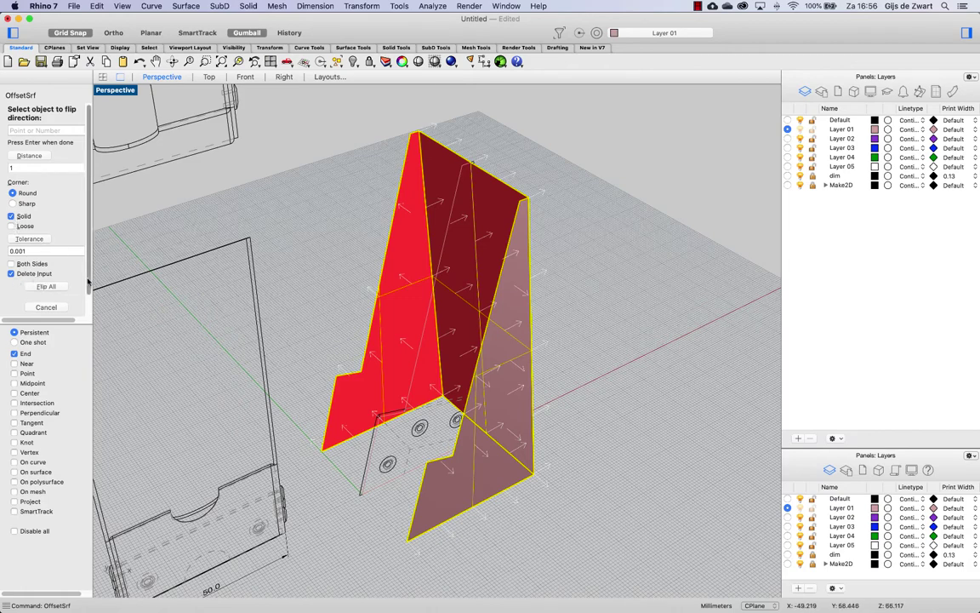
left_click_drag(79, 324, 79, 326)
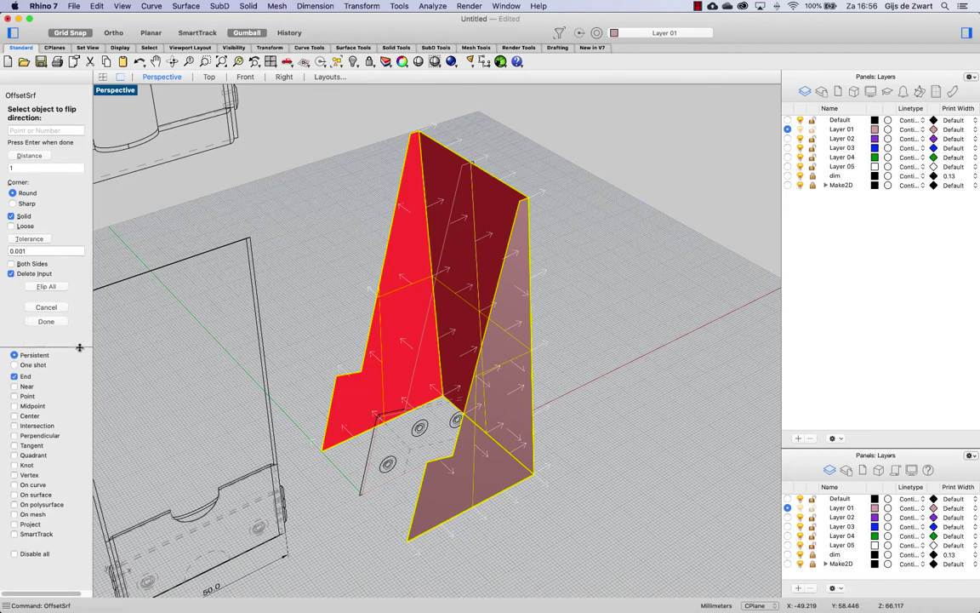
left_click(42, 321)
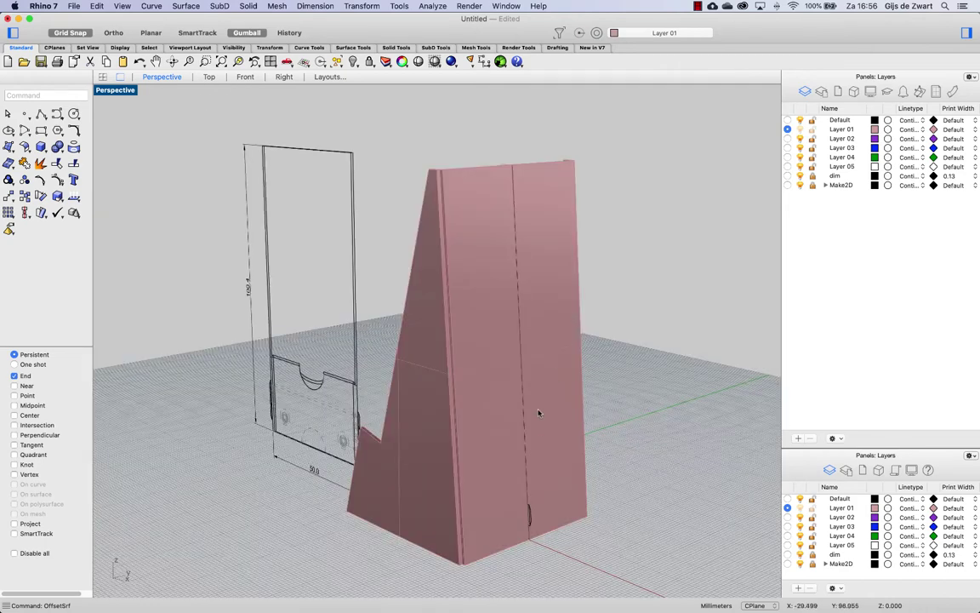
- Make Layer 02 the current layer and give it a pale lilac colour
right_click_drag(539, 413, 400, 425)
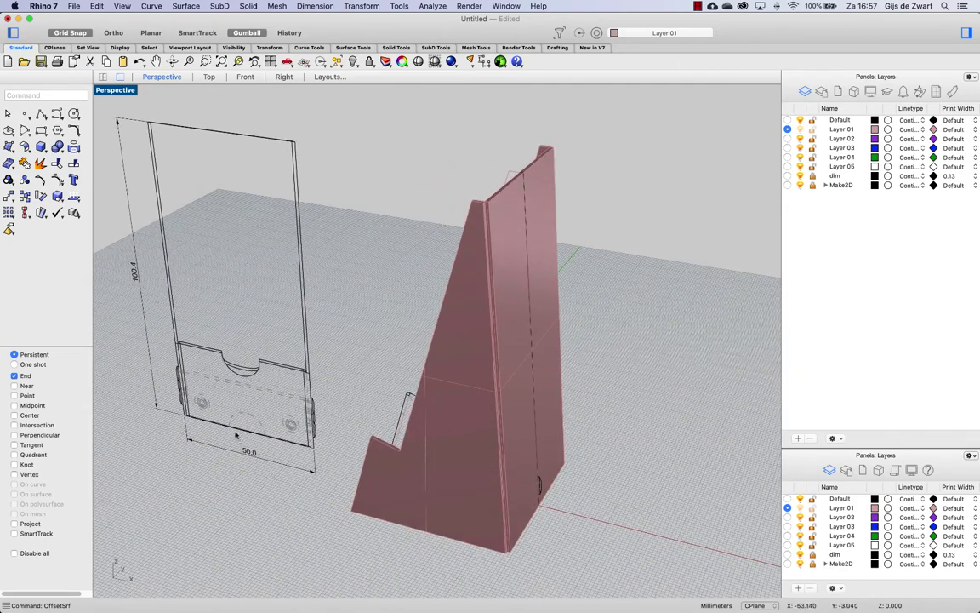
right_click_drag(560, 376, 636, 352)
scroll(676, 296, "down", 4)
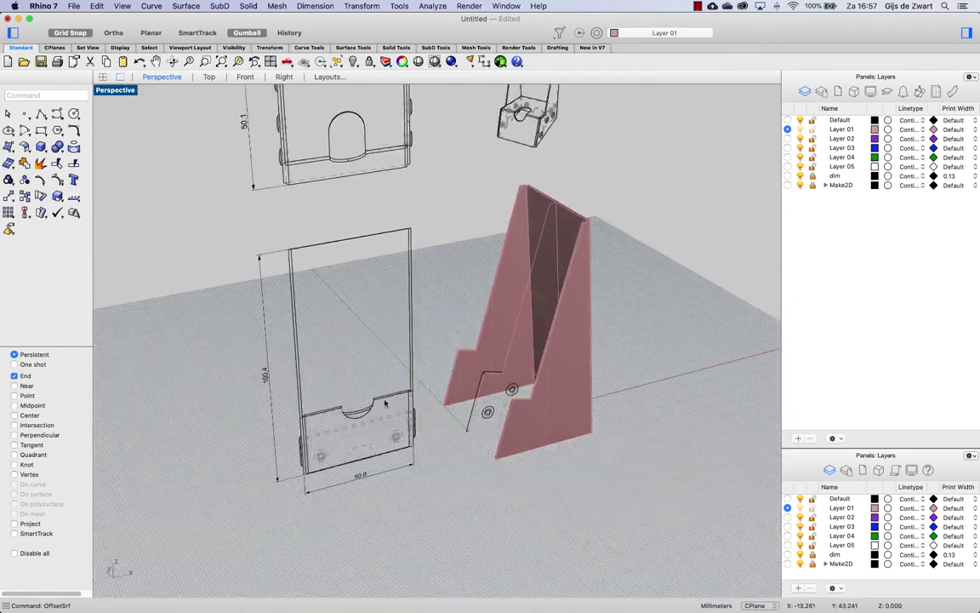
left_click(787, 137)
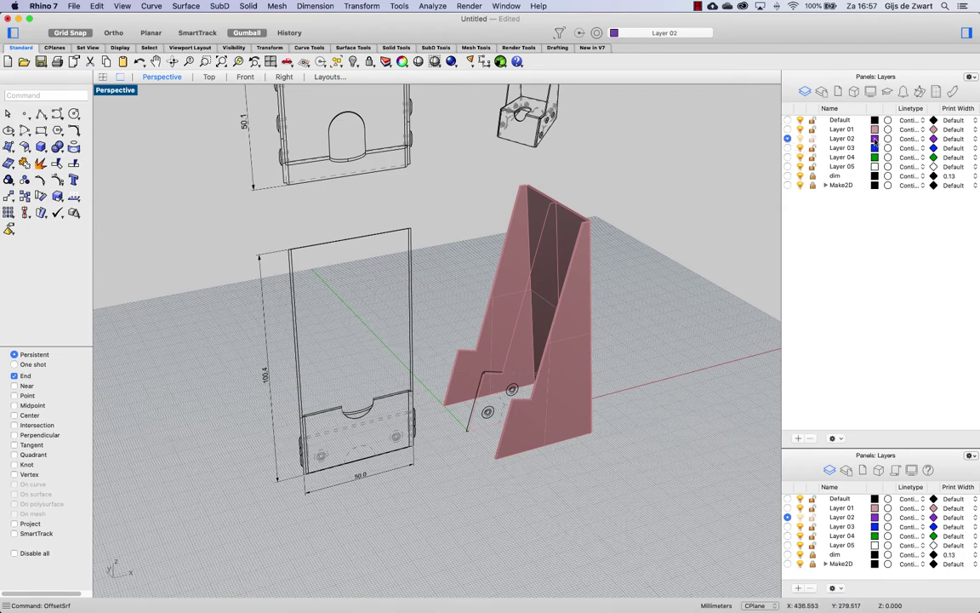
left_click(874, 138)
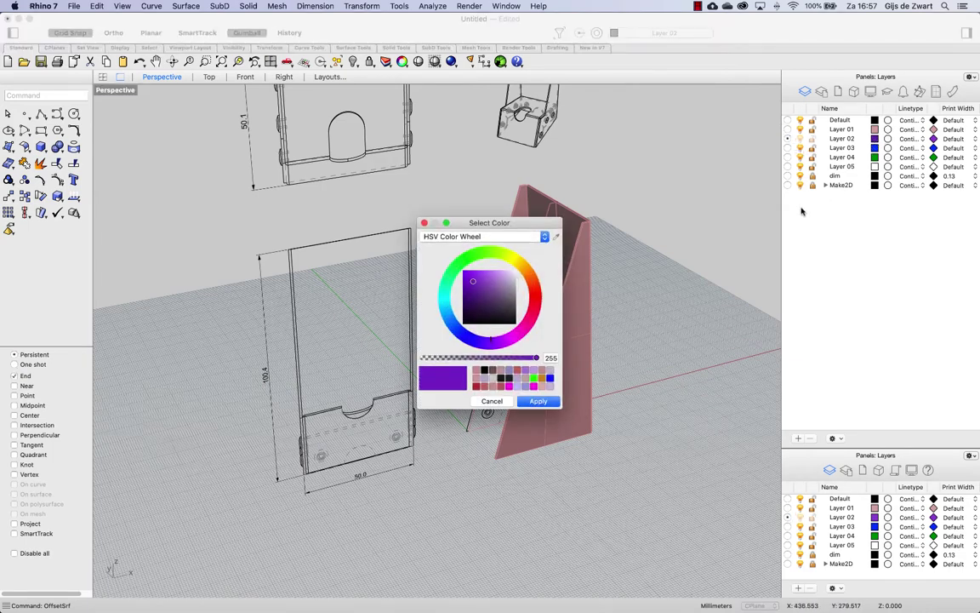
left_click(504, 281)
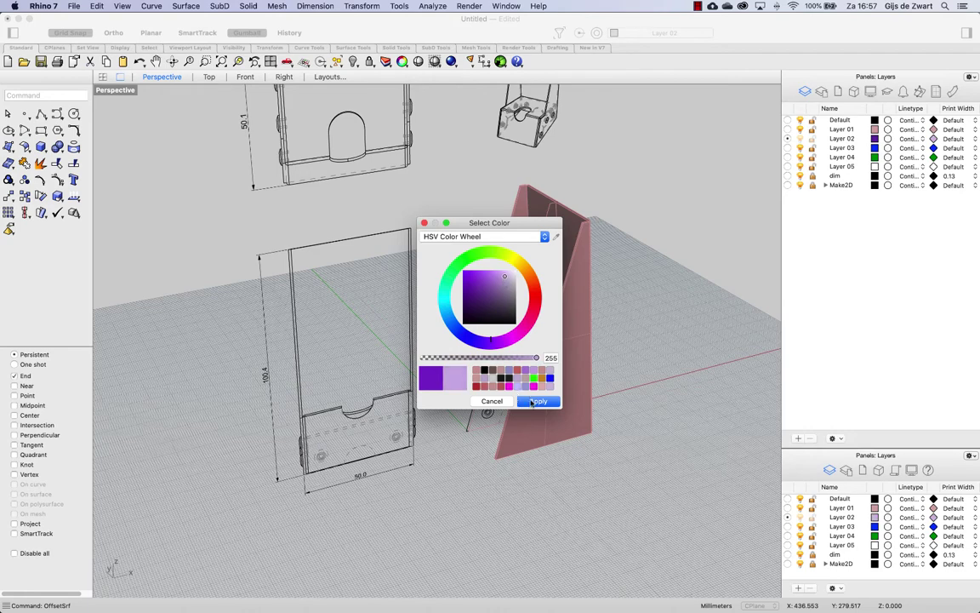
left_click(537, 401)
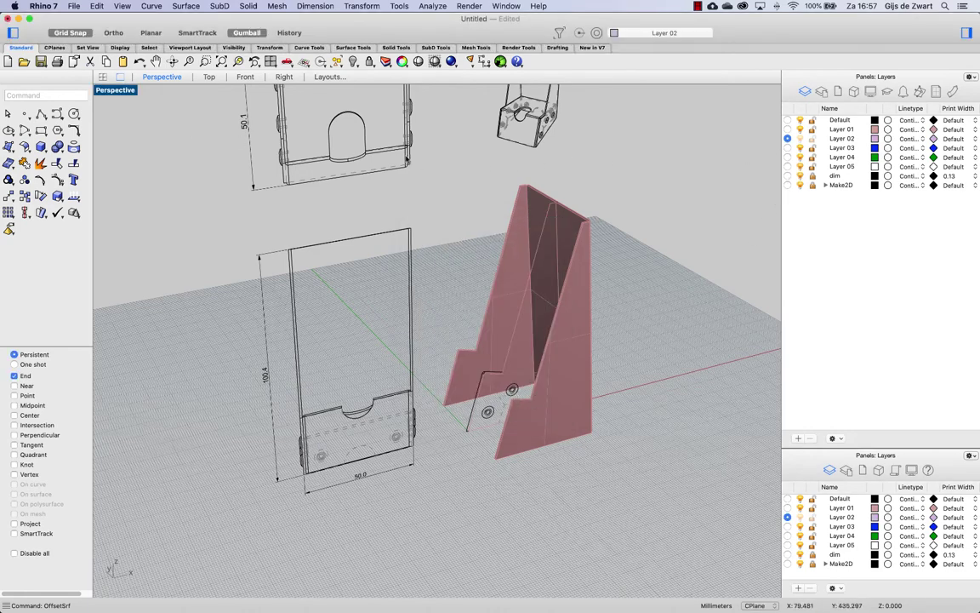
- Hide Layer 01 and maximize the Front view
left_click(801, 129)
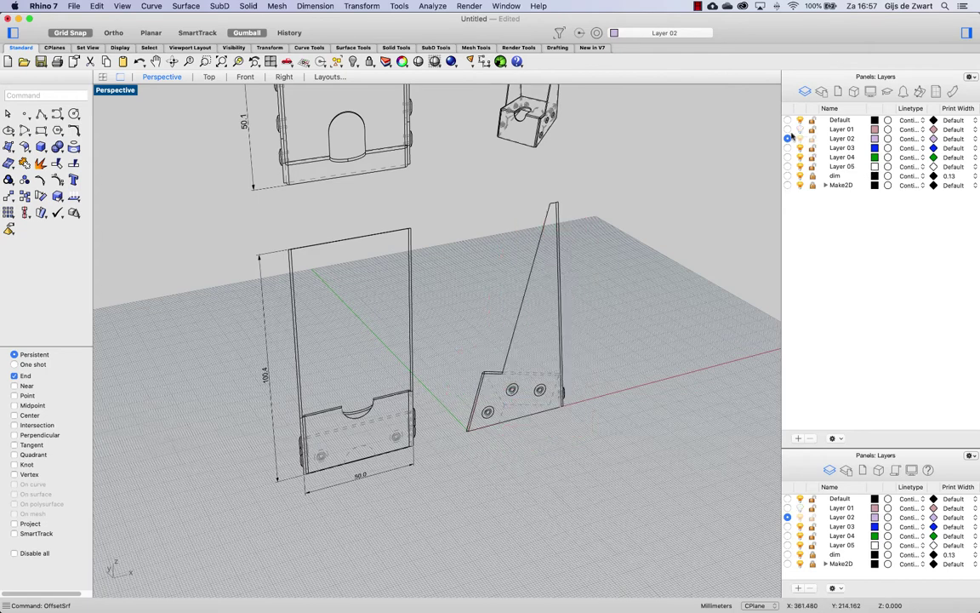
left_click(102, 77)
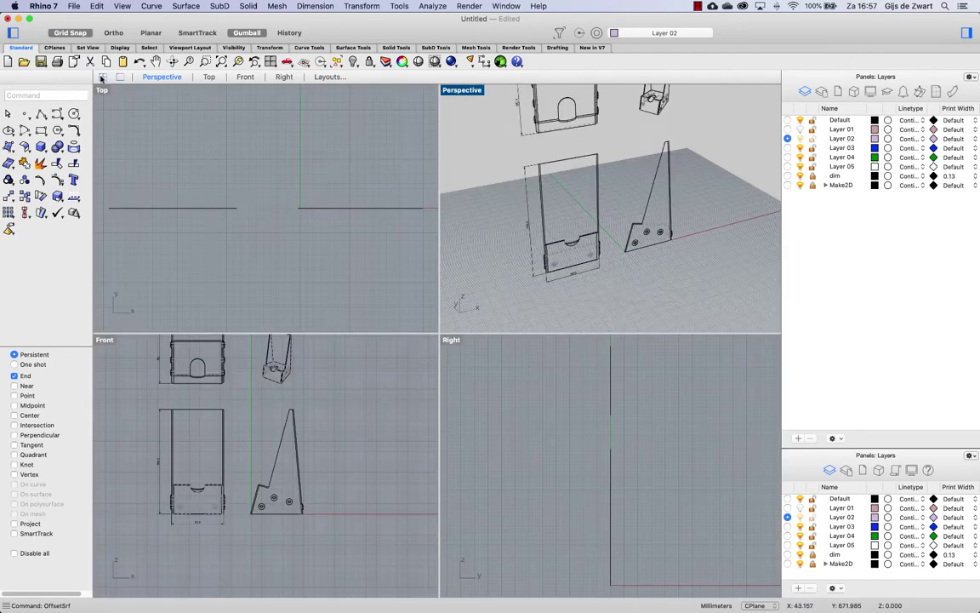
double_click(104, 339)
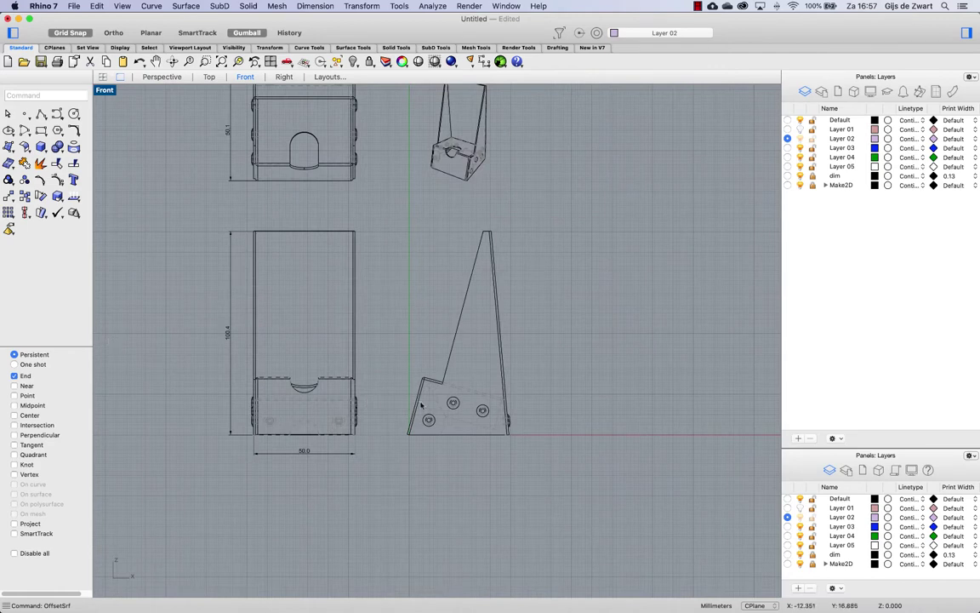
- Start a polyline in the Front view from the sloped front plate's inner bottom corner up to its inner top corner
scroll(436, 449, "up", 5)
scroll(435, 450, "up", 2)
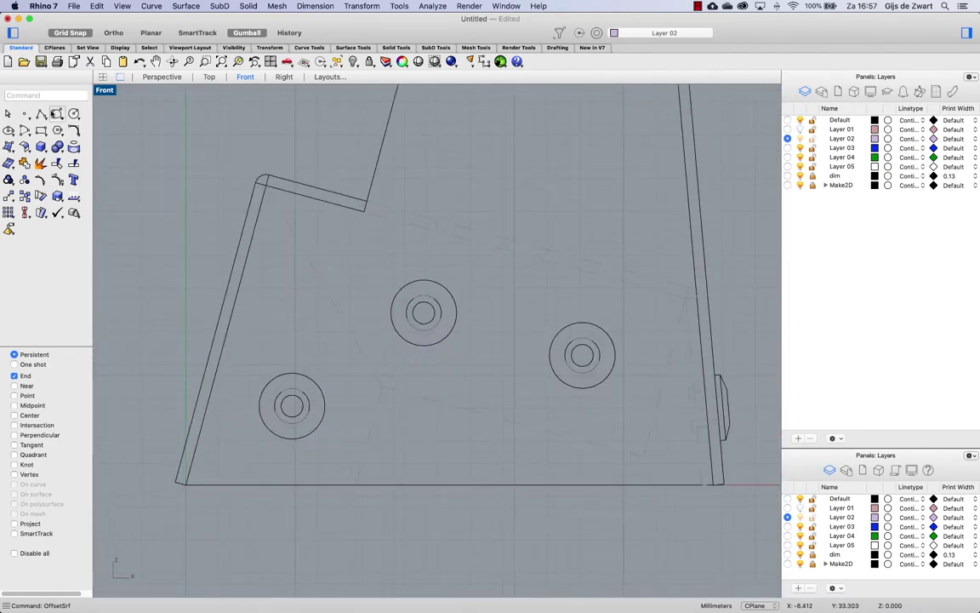
left_click(40, 114)
left_click(186, 483)
left_click(264, 181)
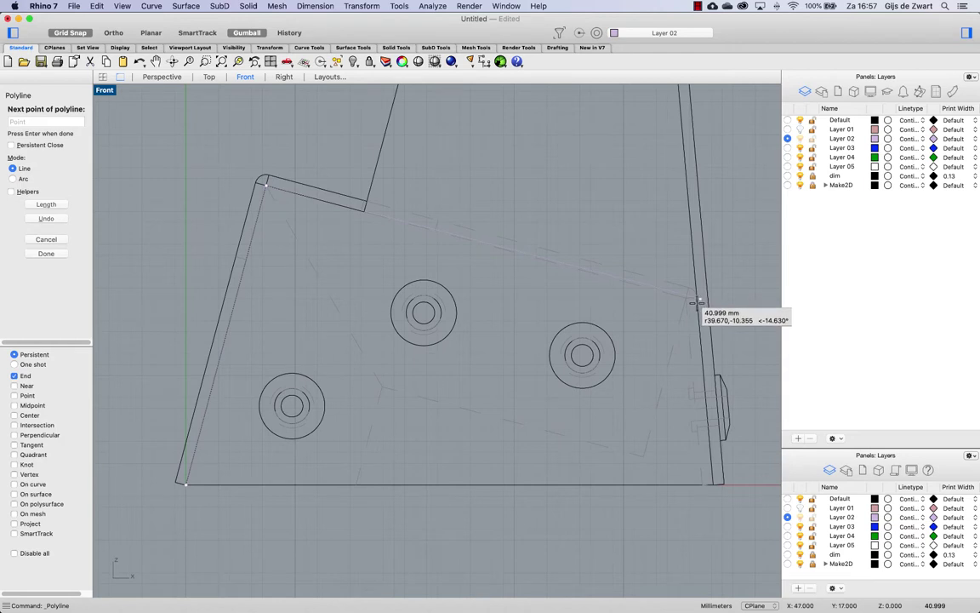
- Enable the Intersection snap and close the polyline through the 15° downward slope's intersection with the back plate and the plate's bottom corner
scroll(501, 192, "down", 4)
scroll(634, 277, "up", 4)
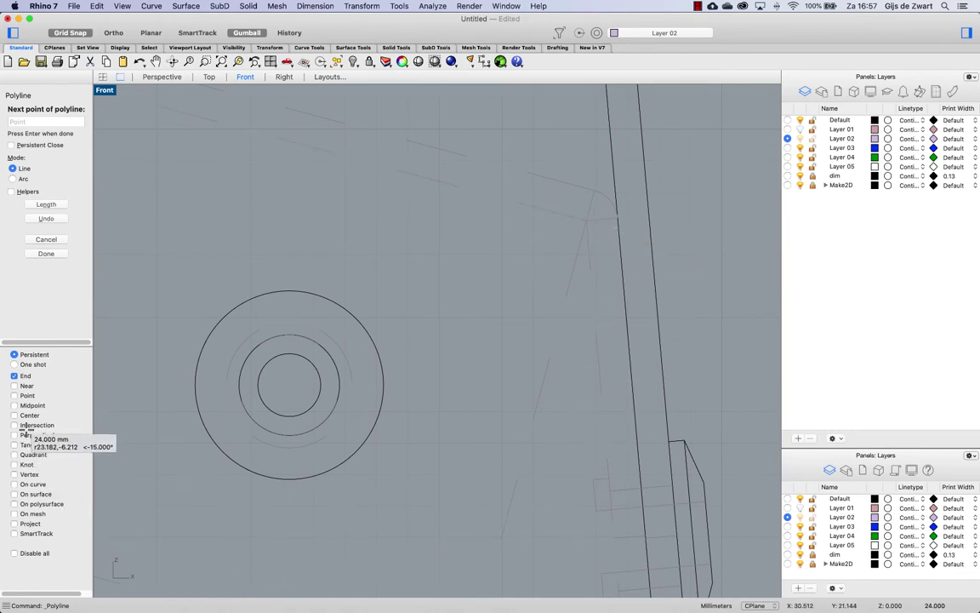
left_click(15, 424)
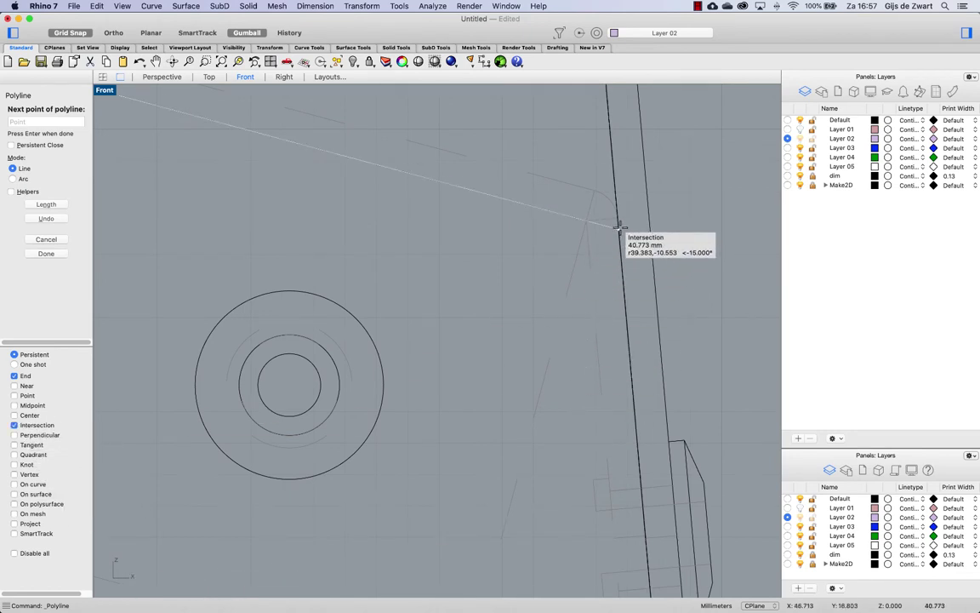
type("40")
key("Return")
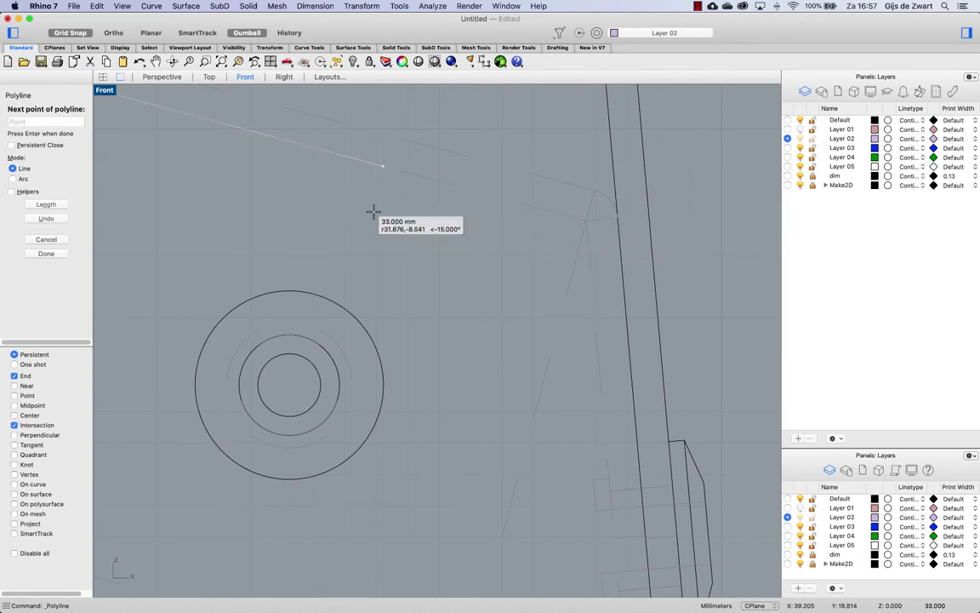
left_click(619, 230)
scroll(619, 228, "down", 8)
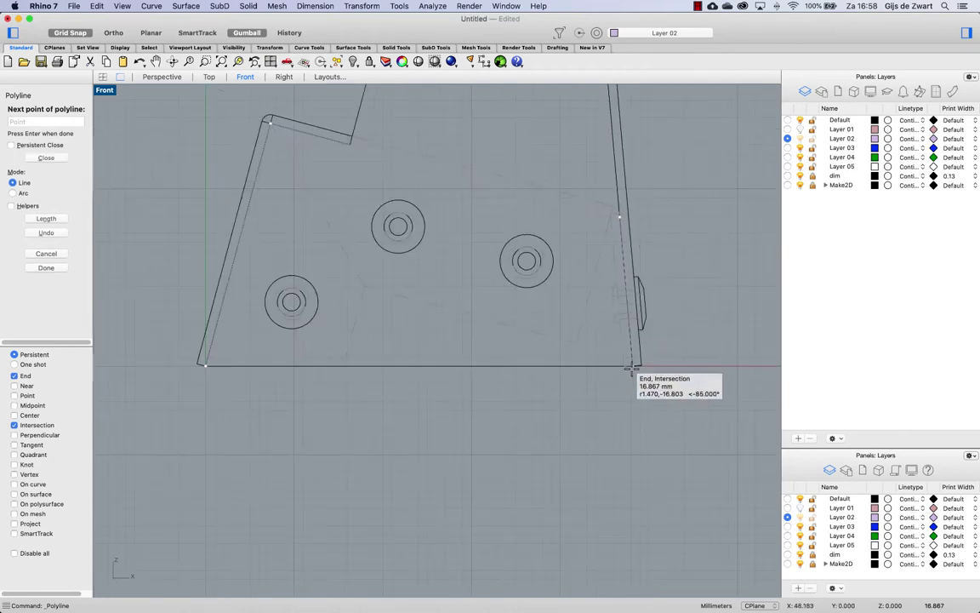
left_click(632, 367)
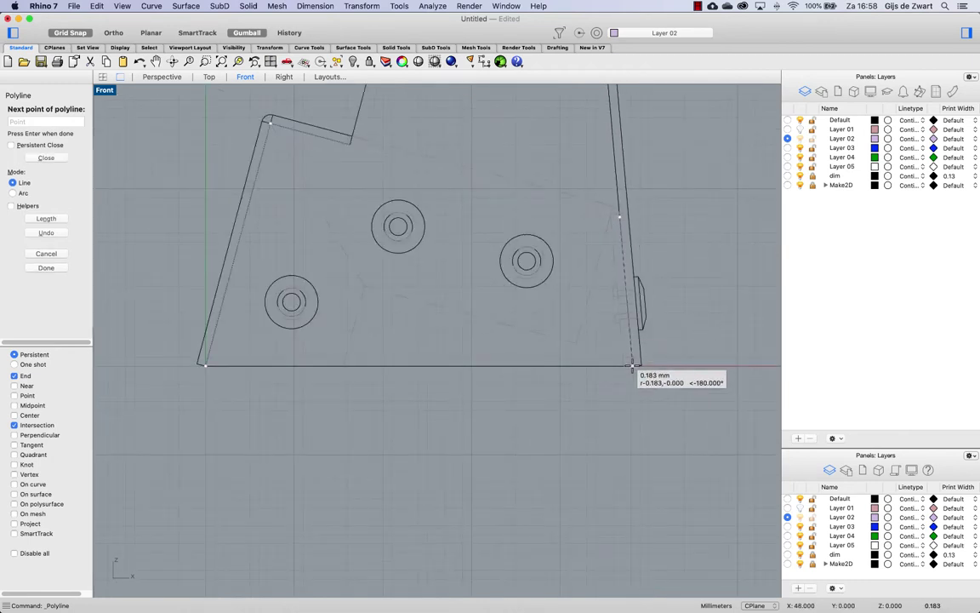
left_click(206, 367)
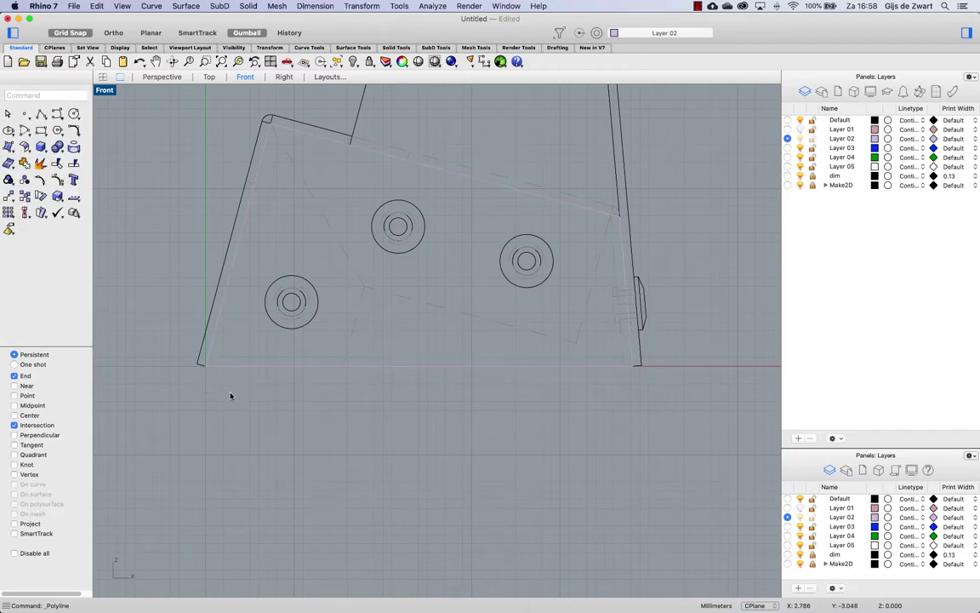
- Extrude the closed profile as a solid to both sides with a distance of 23 mm
left_click(439, 171)
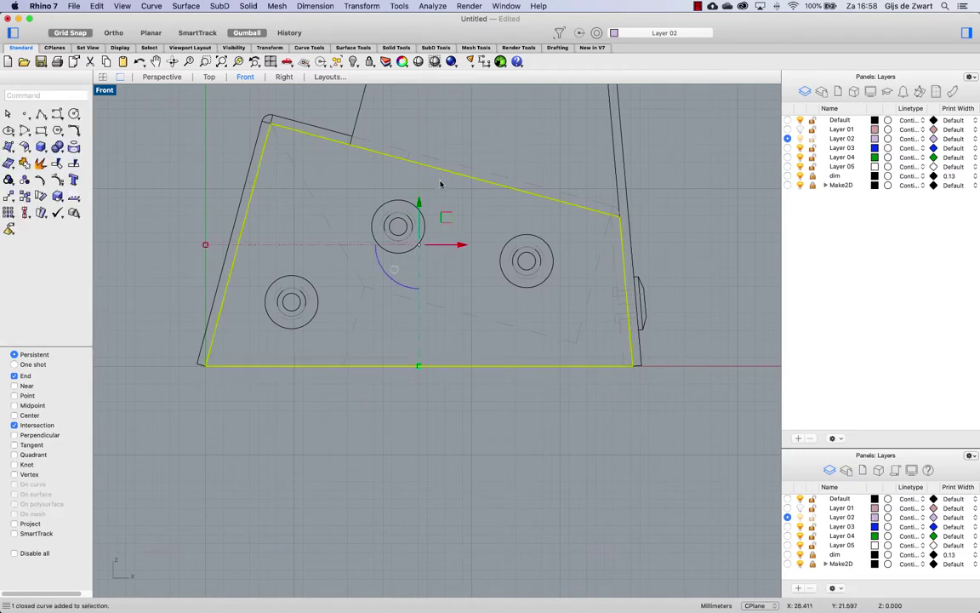
left_click(102, 77)
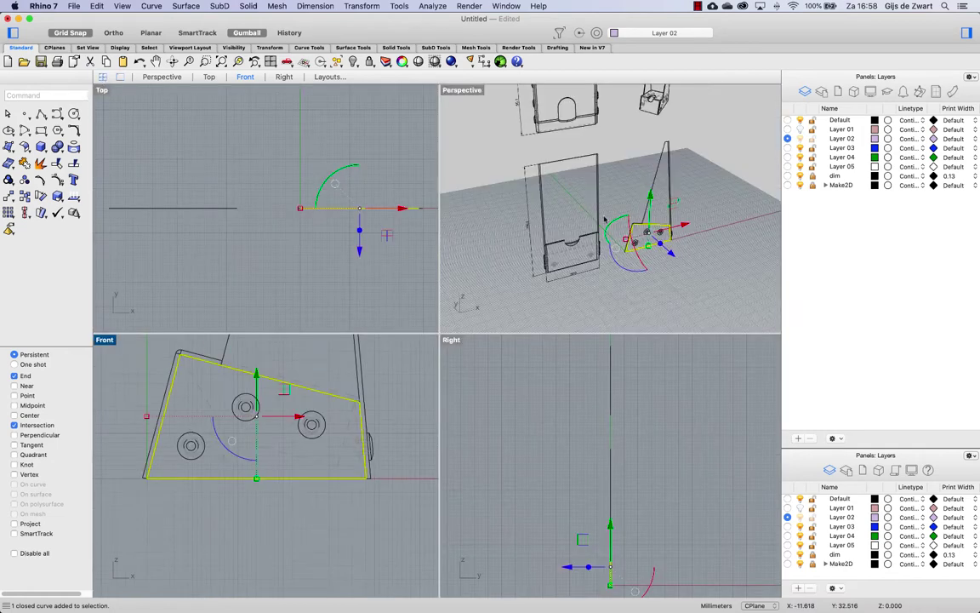
right_click_drag(683, 239, 579, 260)
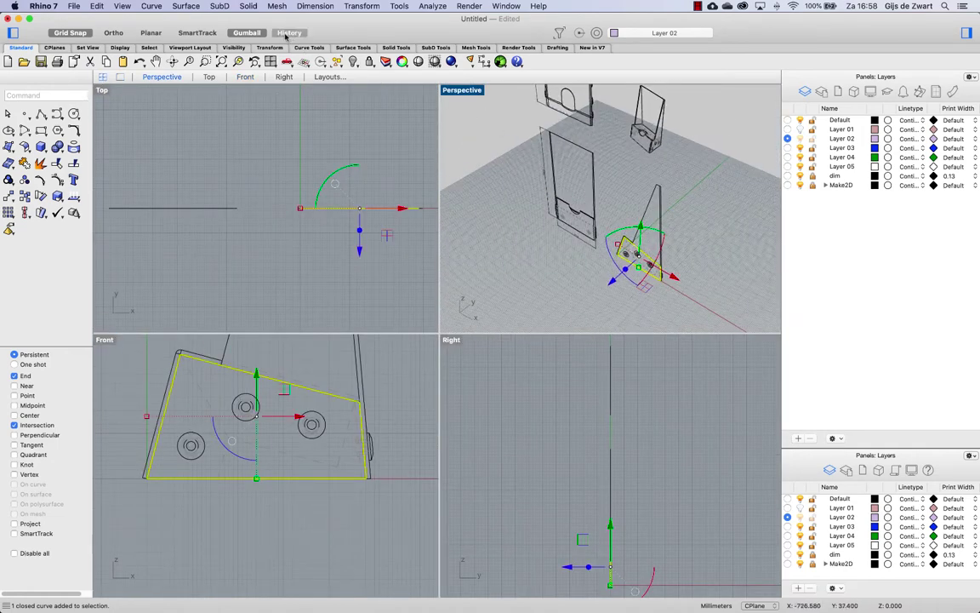
left_click(248, 6)
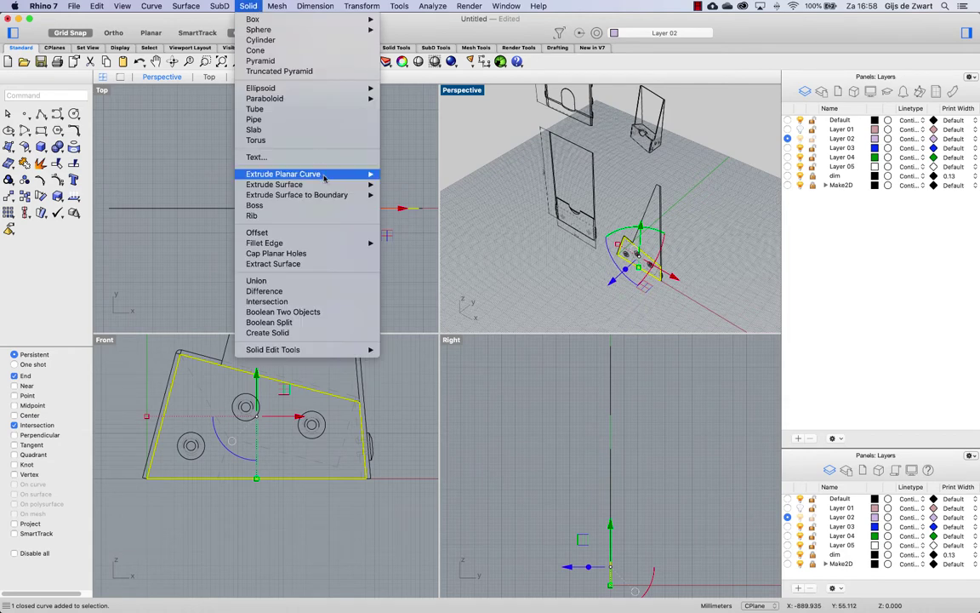
mouse_move(323, 174)
left_click(405, 174)
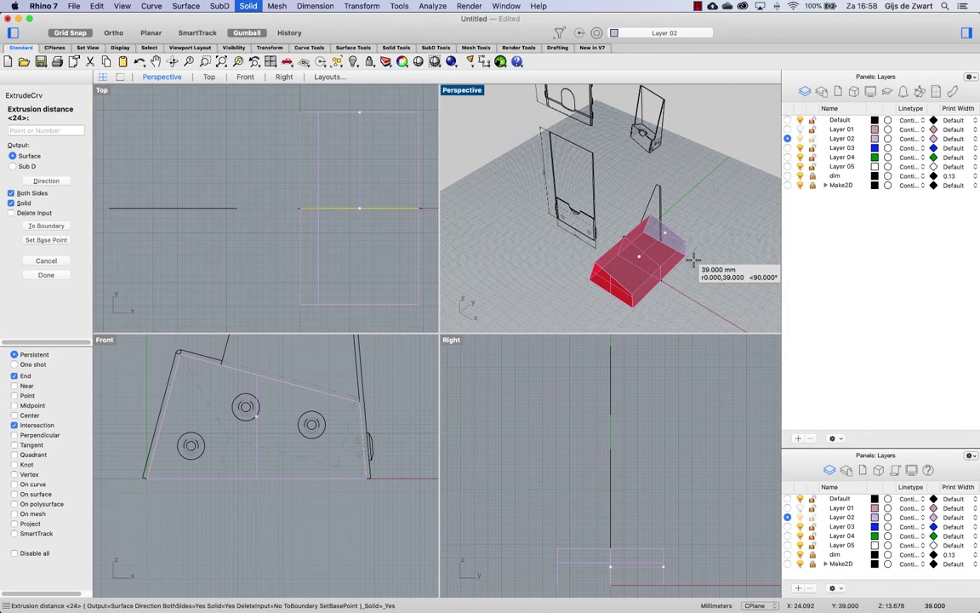
type("23")
key("Return")
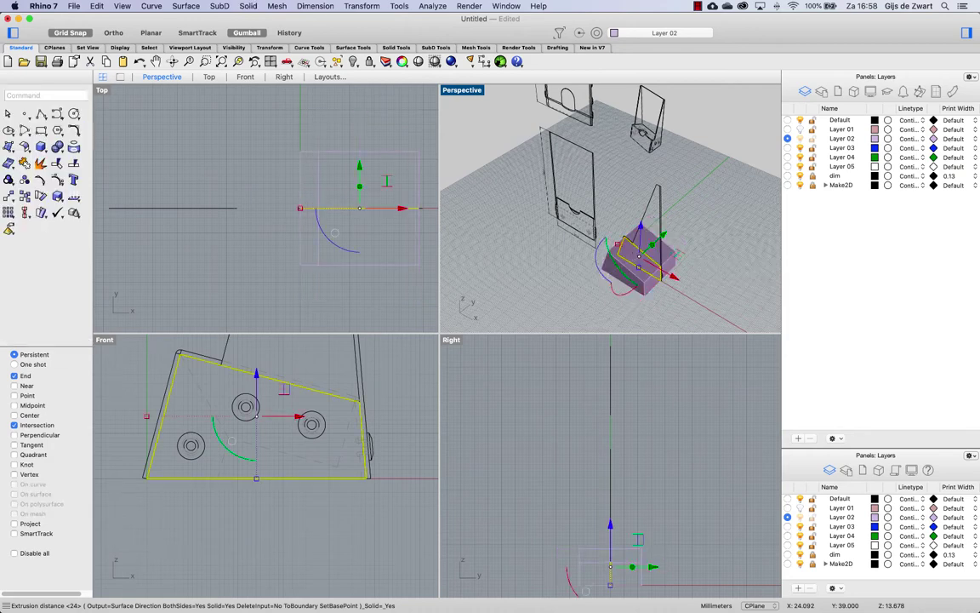
- Extract the block's top, front, back and side faces as separate surfaces with Copy off, and delete the bottom face
double_click(468, 93)
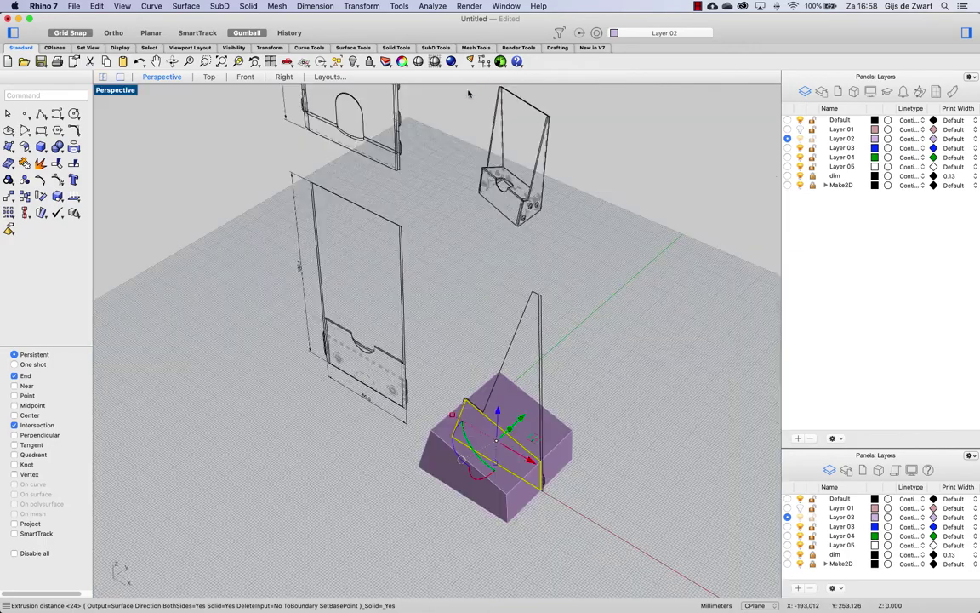
right_click_drag(456, 463, 540, 338)
scroll(429, 318, "up", 3)
scroll(428, 318, "up", 3)
left_click(609, 338)
left_click(499, 359)
left_click(40, 148)
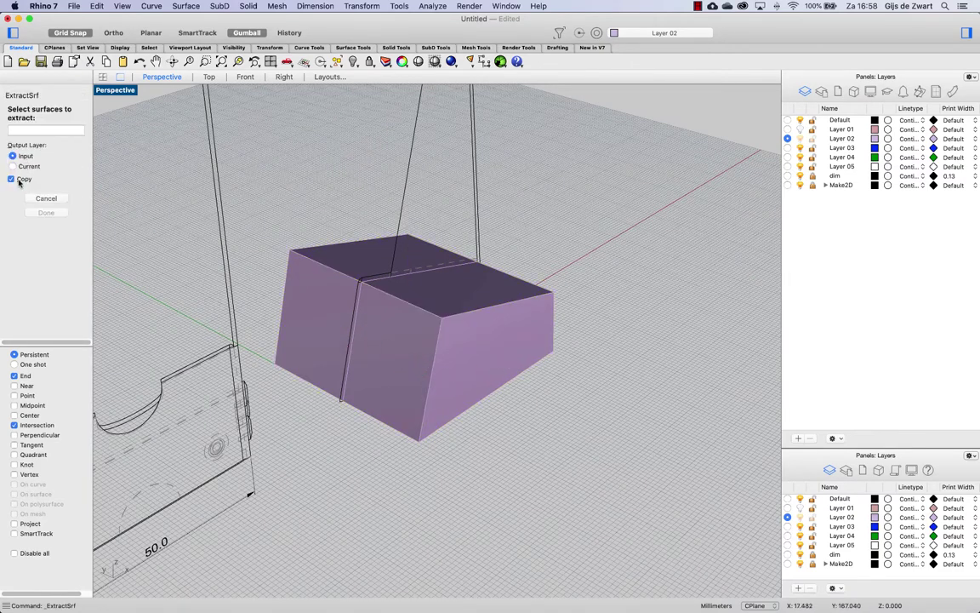
right_click_drag(551, 415, 516, 376)
left_click(481, 327)
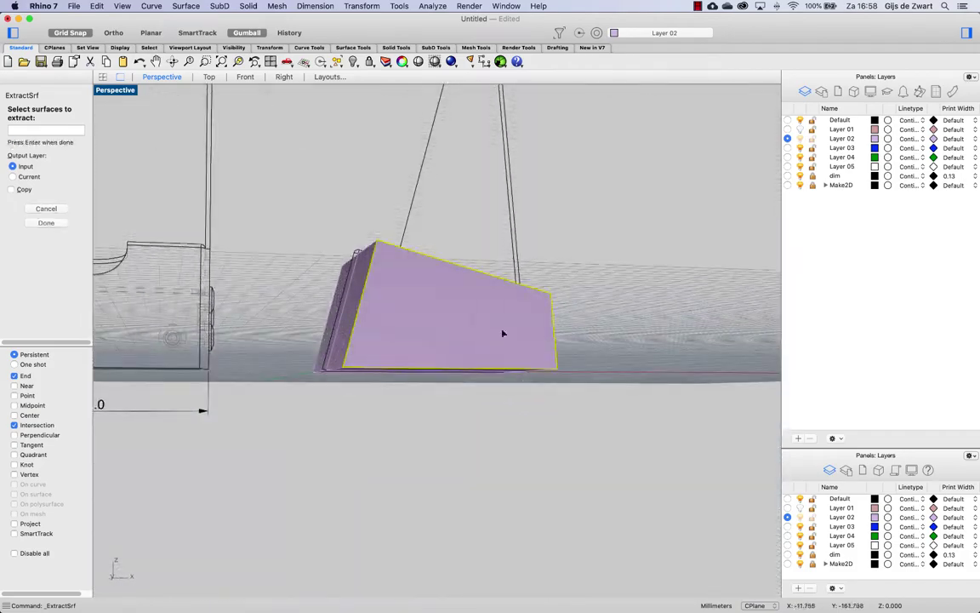
mouse_move(522, 337)
right_mouse_down()
mouse_move(476, 383)
mouse_move(466, 344)
mouse_move(540, 365)
mouse_move(549, 385)
mouse_move(515, 367)
mouse_move(483, 446)
mouse_move(460, 358)
right_mouse_up()
right_click(516, 367)
left_click(459, 356)
key("Delete")
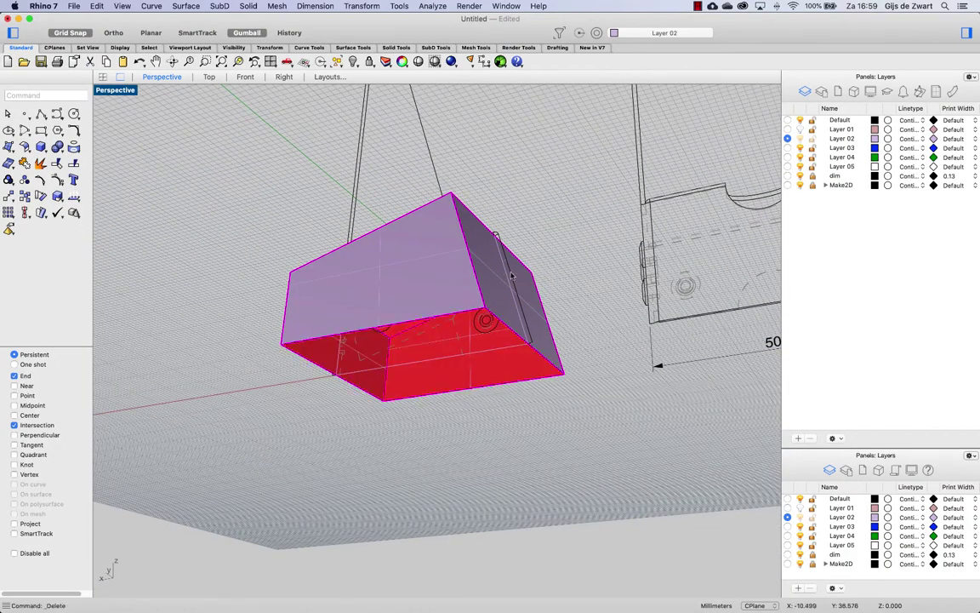
- Select all surfaces with SelSrf and offset them outward 1 mm as solids with OffsetSrf, using round corners and deleting the input
right_click_drag(459, 354, 439, 339)
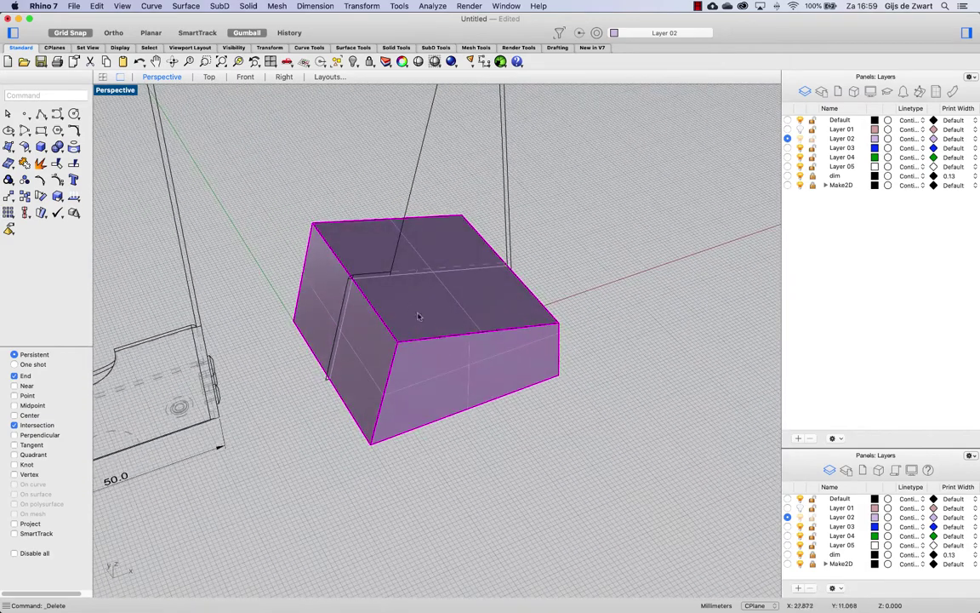
type("selsrf")
key("Return")
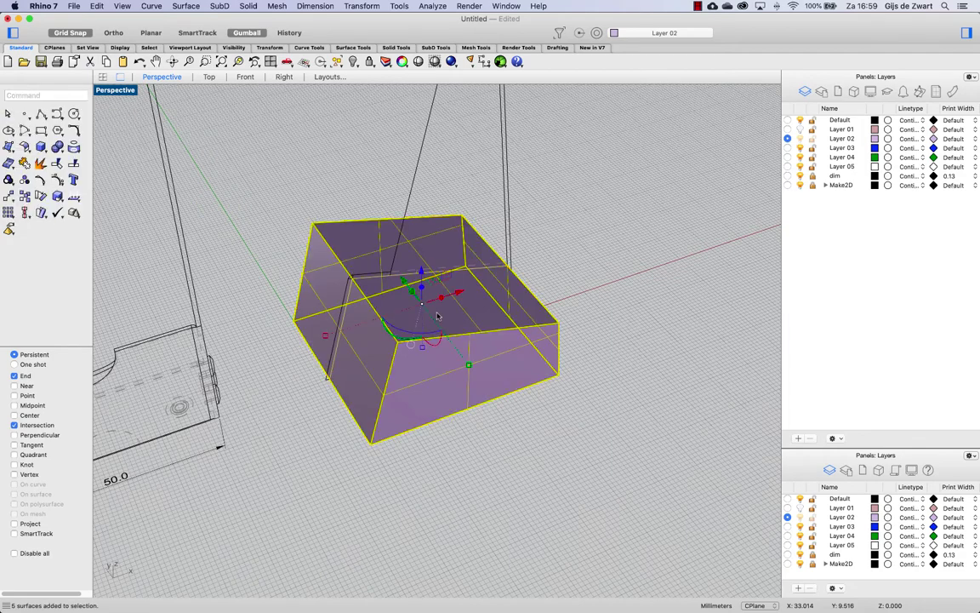
type("OffsetSrf")
key("Return")
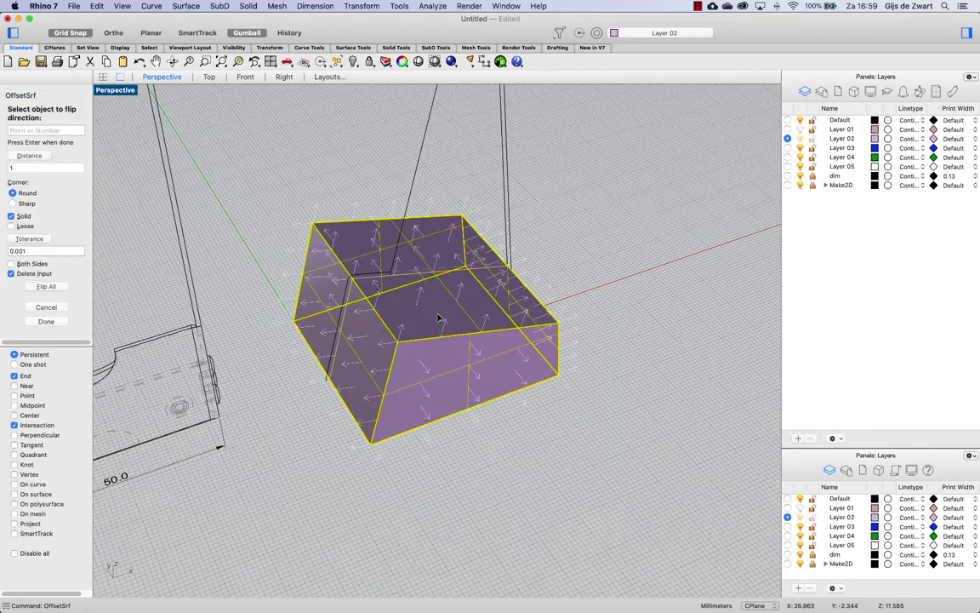
key("Return")
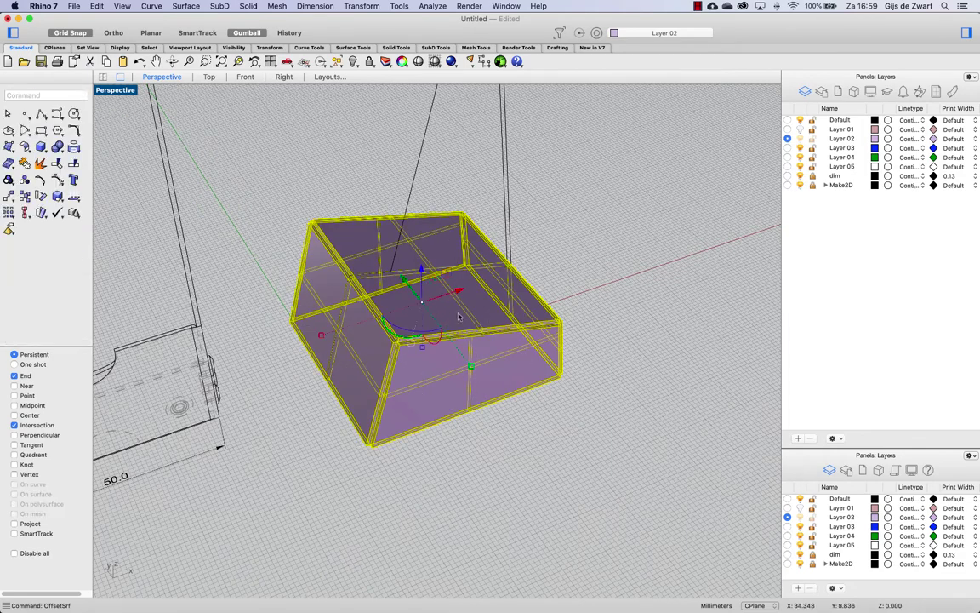
right_click_drag(465, 353, 547, 339, "shift")
right_click_drag(674, 370, 601, 376)
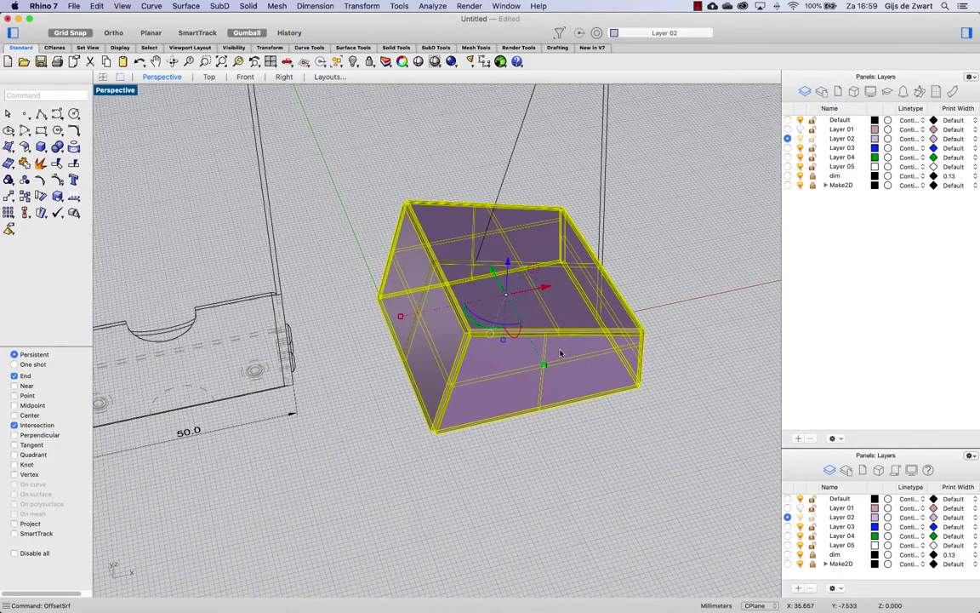
- Turn on the Project snap and trace the front hidden line as a polyline from the inner top corner through the bend to the bottom edge
scroll(490, 368, "down", 5)
scroll(489, 367, "down", 3)
right_click_drag(479, 368, 578, 383)
double_click(119, 91)
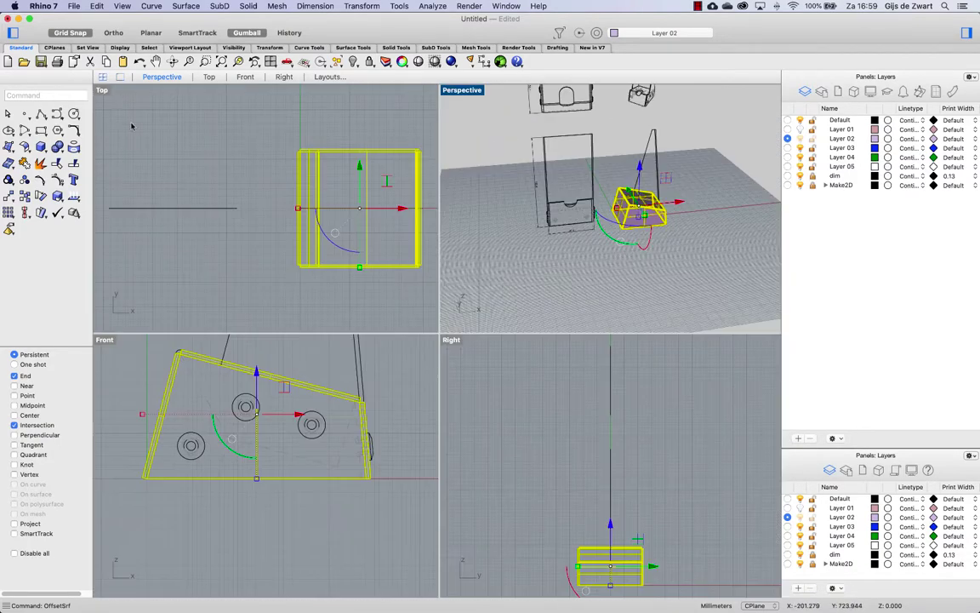
scroll(235, 499, "up", 4)
scroll(235, 433, "down", 4)
right_click_drag(235, 433, 254, 478)
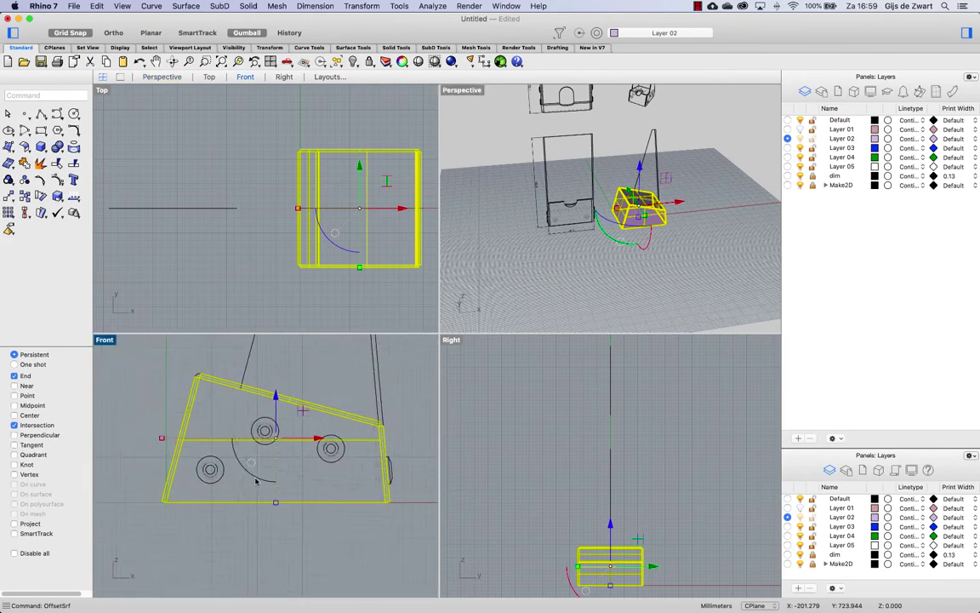
scroll(232, 520, "up", 2)
scroll(267, 505, "down", 2)
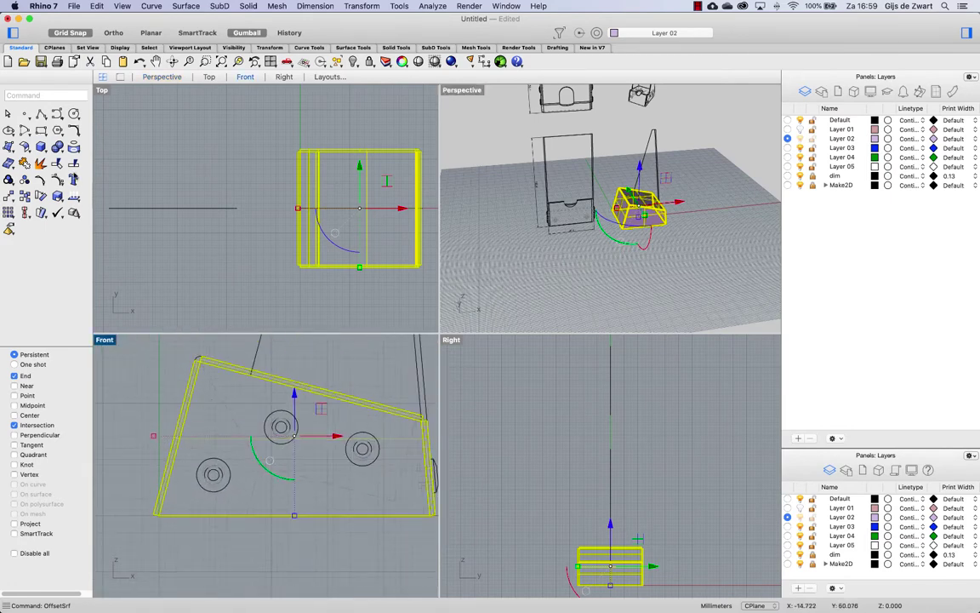
left_click(42, 117)
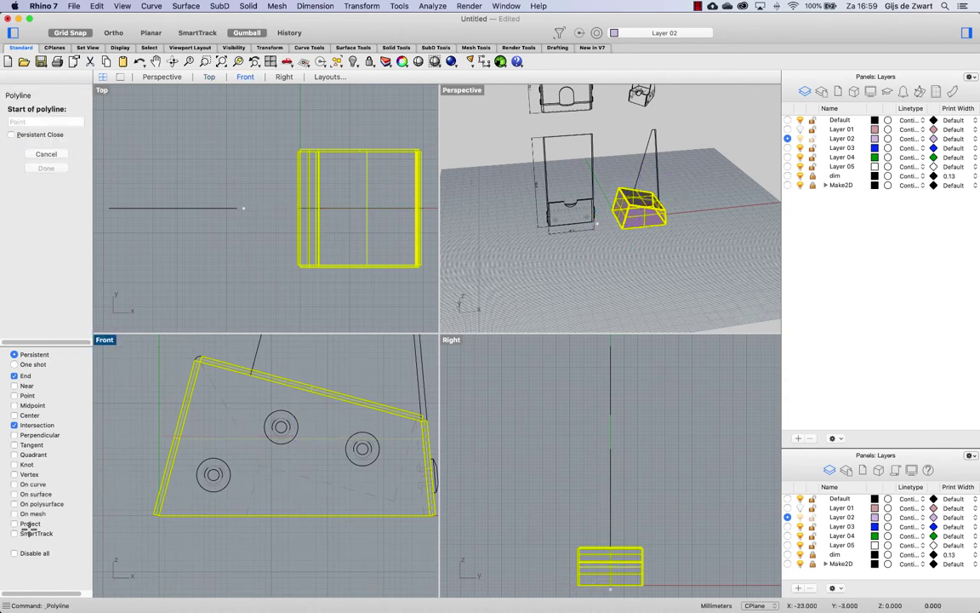
left_click(14, 524)
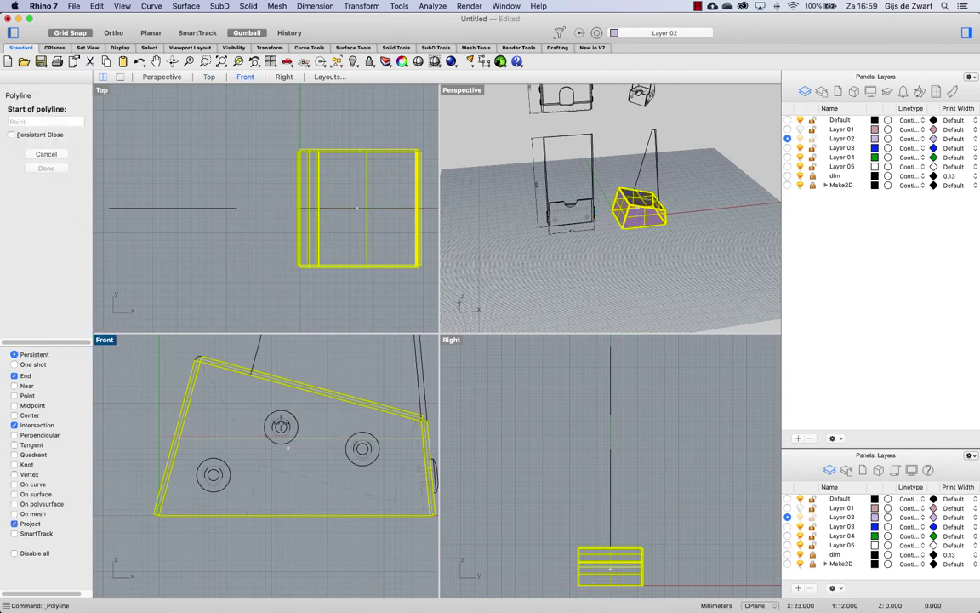
left_click(198, 360)
left_click(260, 465)
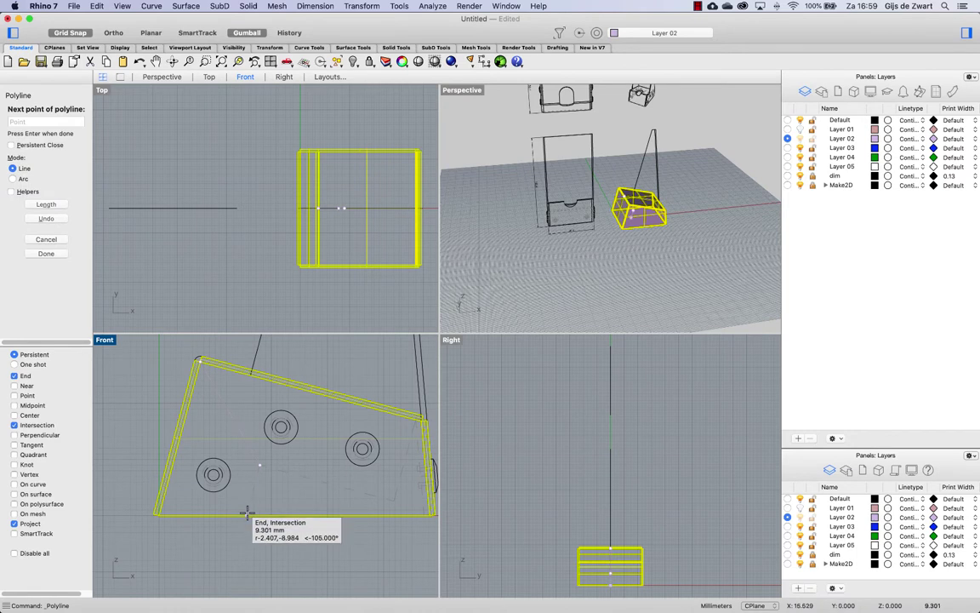
left_click(246, 514)
key("Return")
- Draw a second polyline along the hidden flap outline, from beside the first bend to its lower rear corner and up to the top edge
key("Return")
left_click(264, 470)
left_click(393, 501)
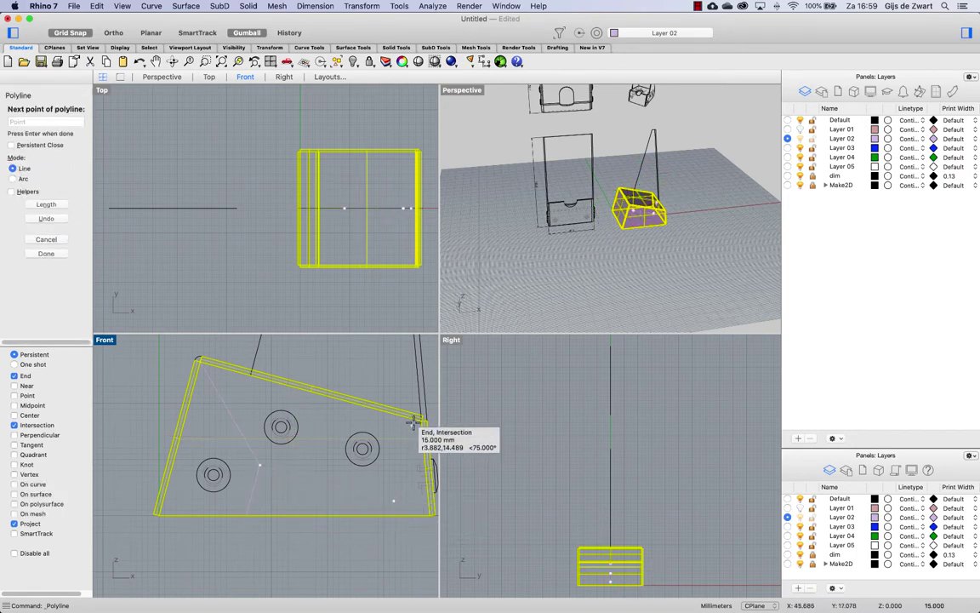
left_click(413, 421)
key("Return")
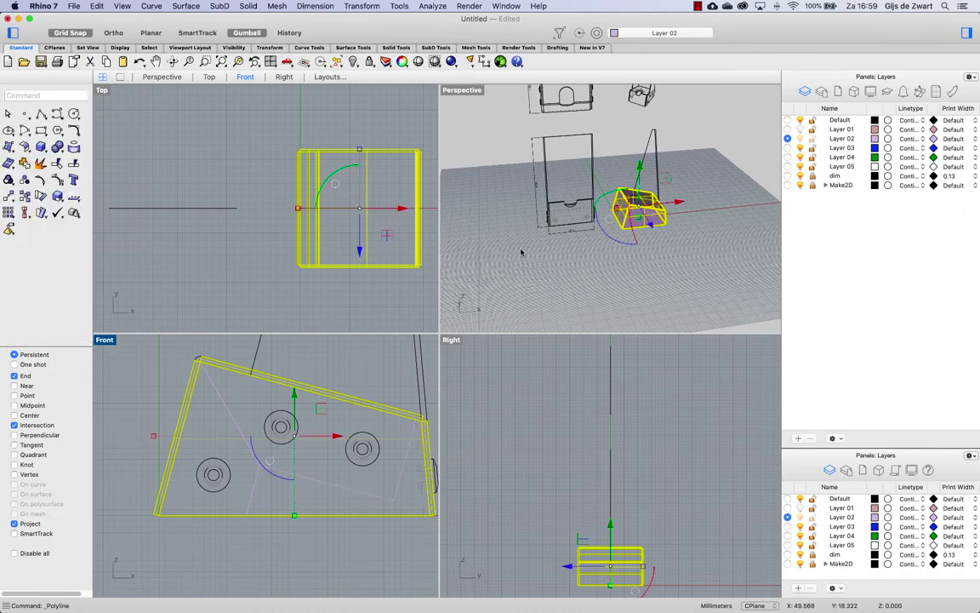
- Maximize the Perspective view, clear the selection, and hide the dim and Make2D layers
double_click(467, 90)
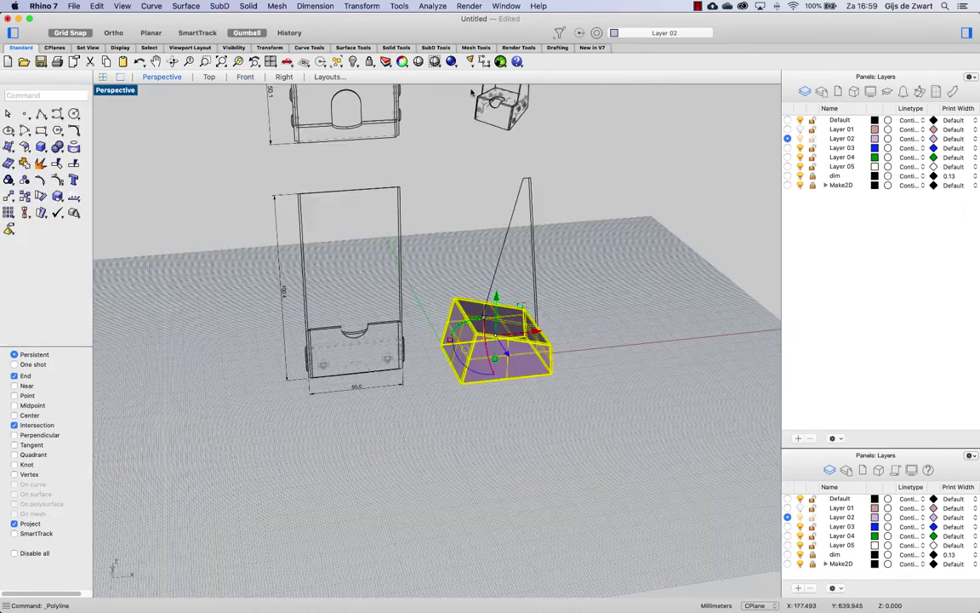
scroll(524, 377, "up", 8)
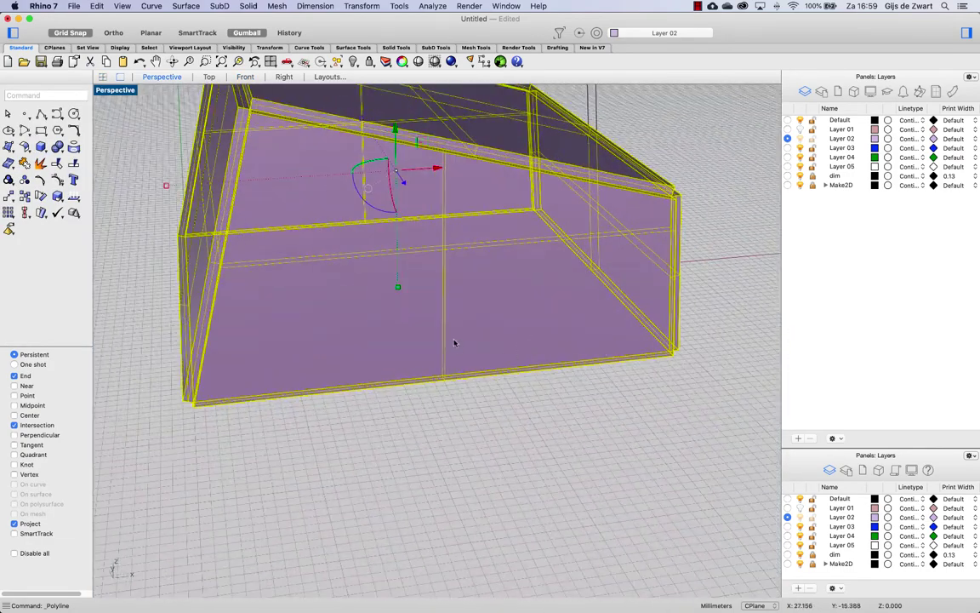
scroll(455, 345, "down", 6)
right_click_drag(457, 359, 462, 294)
left_click(622, 341)
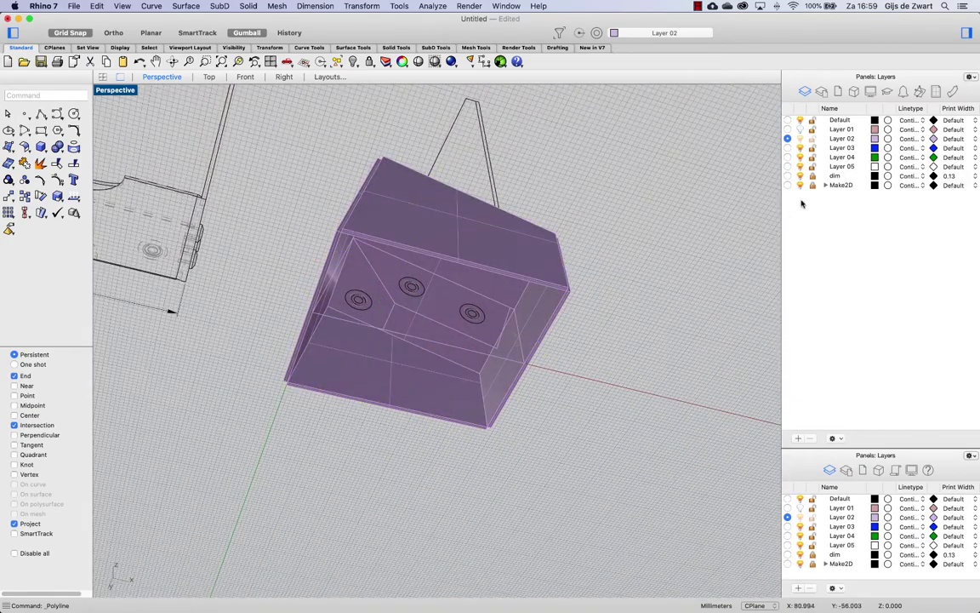
left_click(800, 176)
left_click(800, 185)
- Explode both traced flap polylines into separate line segments
mouse_move(666, 273)
right_mouse_down()
mouse_move(630, 296)
mouse_move(618, 273)
mouse_move(526, 322)
right_mouse_up()
scroll(399, 339, "up", 4)
left_click(399, 334)
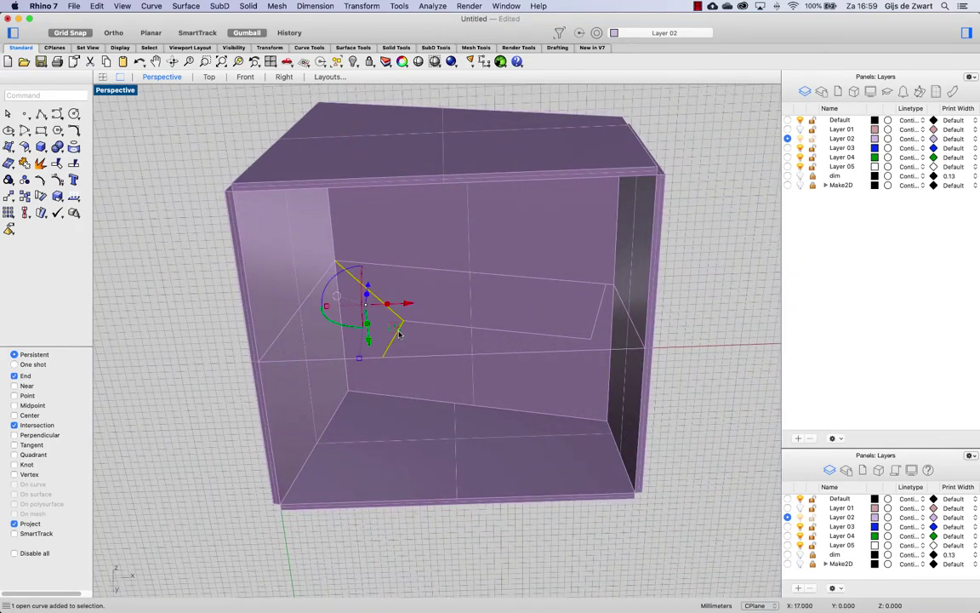
left_click(40, 165)
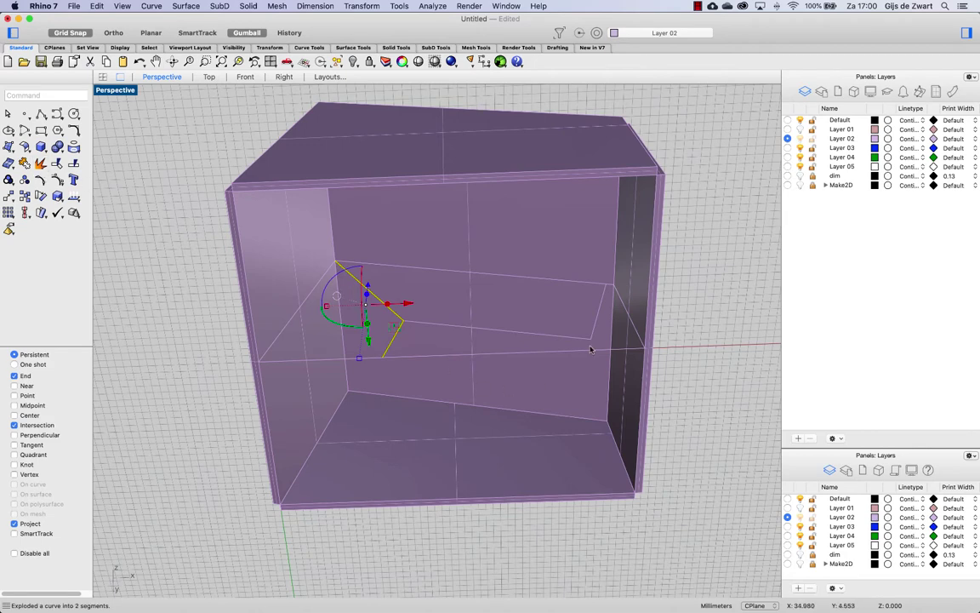
key("Escape")
left_click(490, 327)
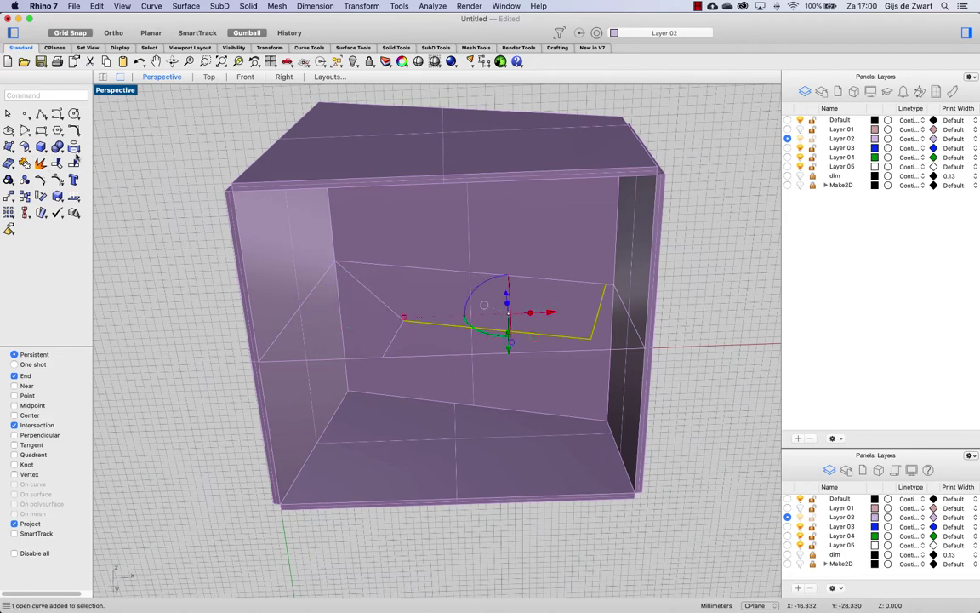
left_click(40, 147)
key("Escape")
- Extrude the four flap line segments to both sides with ExtrudeCrv until the surfaces extend beyond both side sheets of the box
left_click(601, 312)
left_click(502, 330, "shift")
left_click(396, 315, "shift")
left_click(397, 334, "shift")
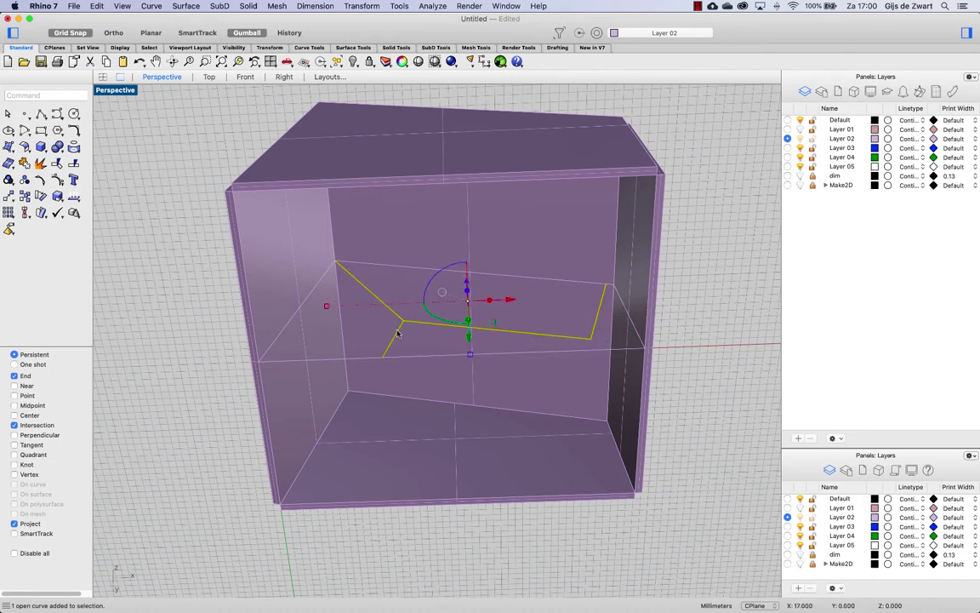
right_click(373, 266)
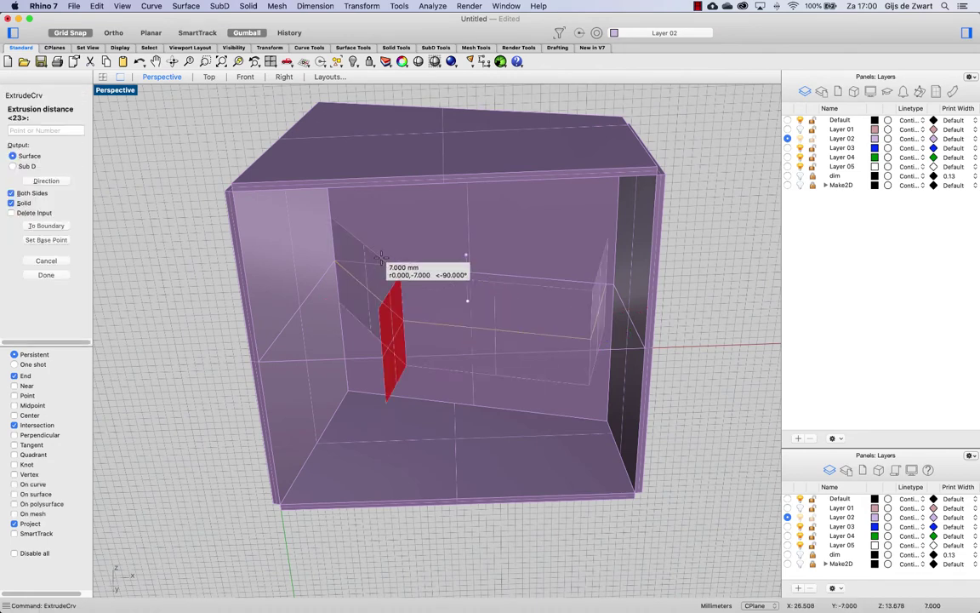
left_click(672, 102)
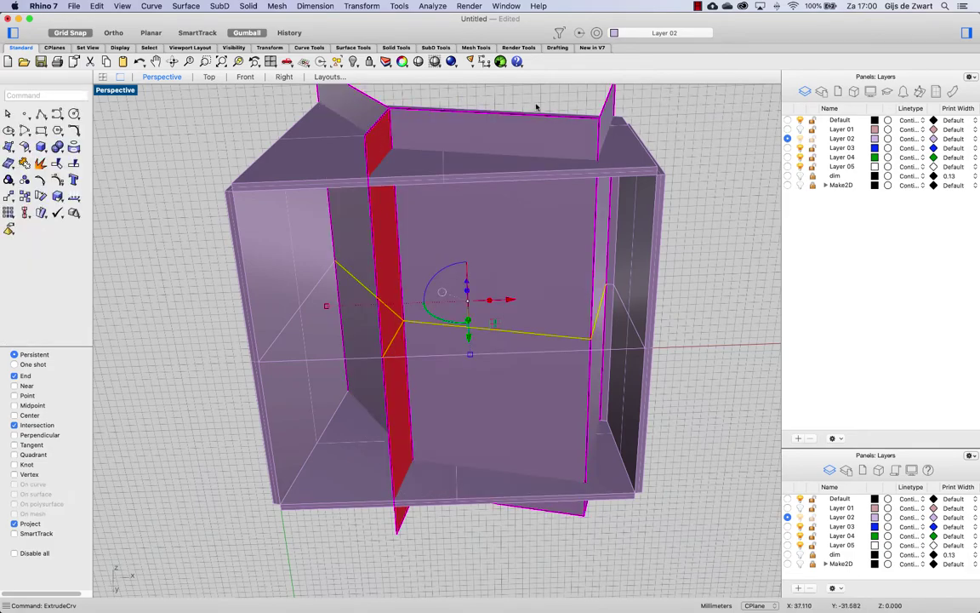
- Try to BooleanSplit the near side sheet with the extruded flap surfaces, including the diagonal one
right_click_drag(516, 106, 525, 257)
key("Escape")
left_click(455, 308)
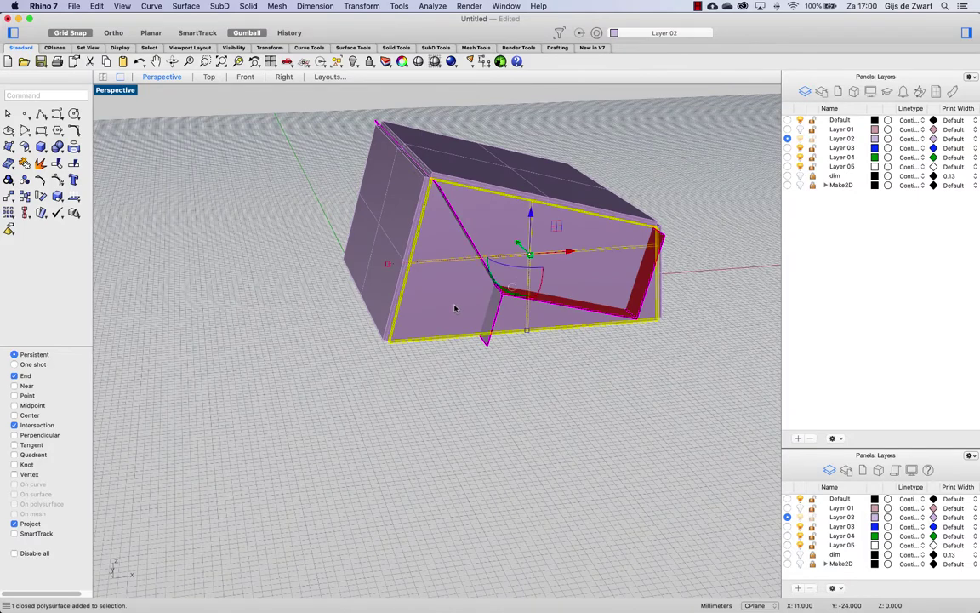
type("Split")
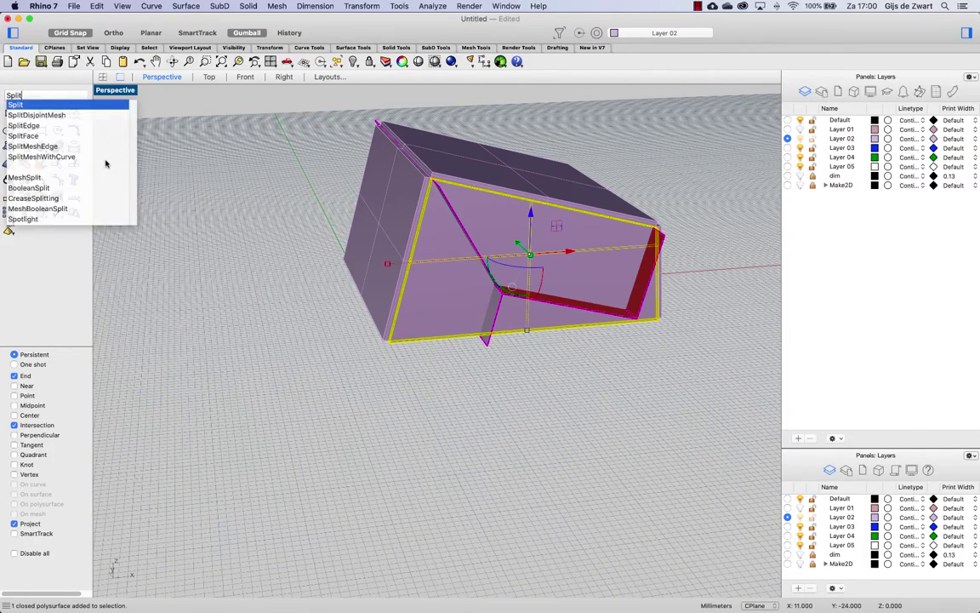
left_click(32, 189)
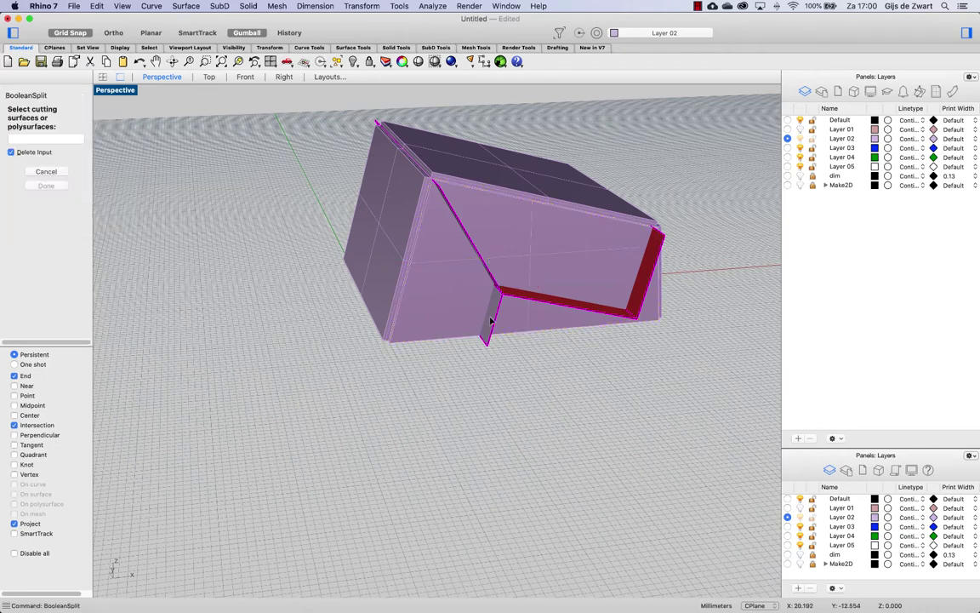
left_click(489, 271)
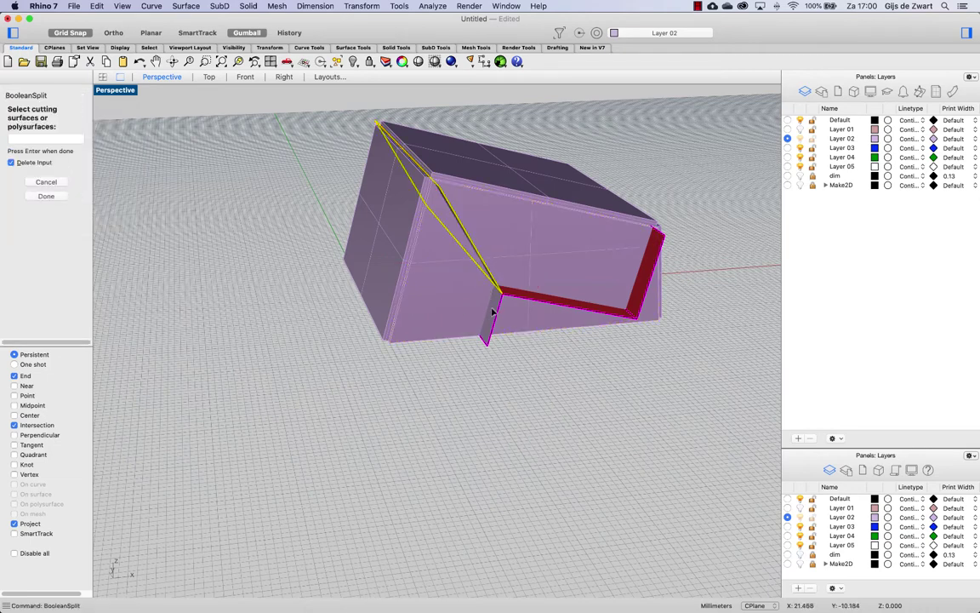
left_click(540, 302)
left_click(649, 283)
key("Return")
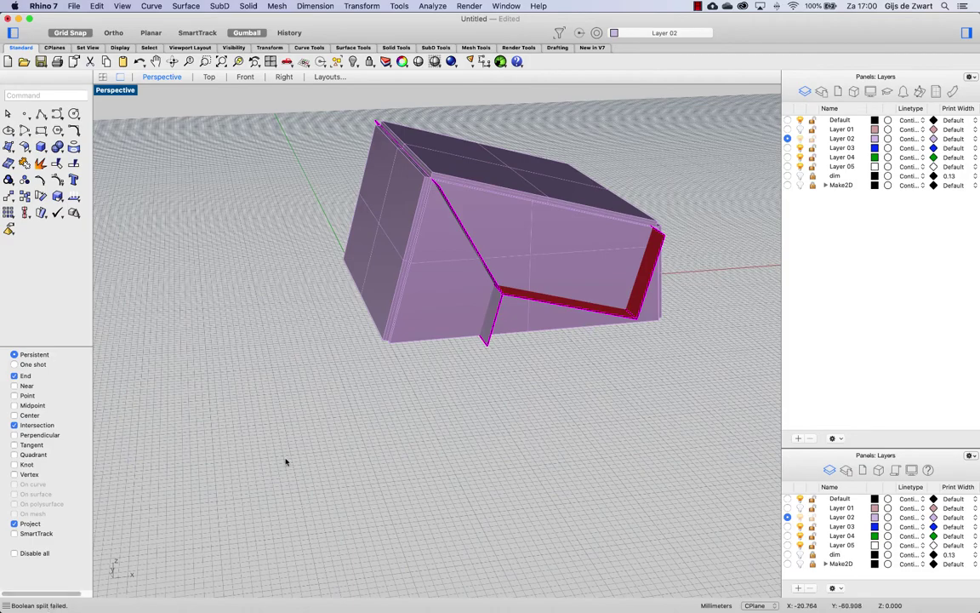
- BooleanSplit the near side sheet with the extruded surfaces of the lower flap outline, leaving out the diagonal one
right_click_drag(493, 390, 451, 381)
scroll(405, 260, "up", 1)
right_click_drag(405, 260, 433, 275)
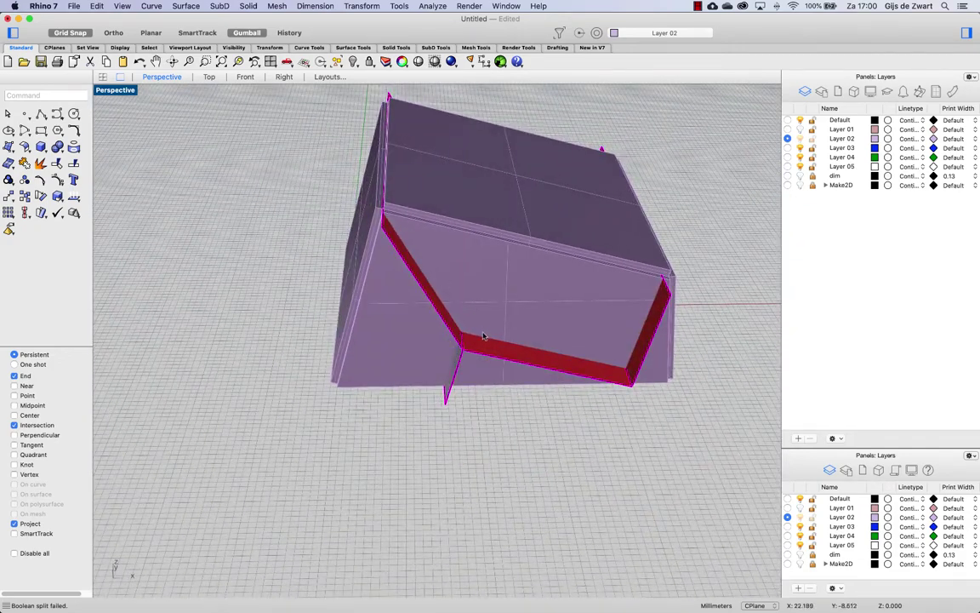
left_click(409, 343)
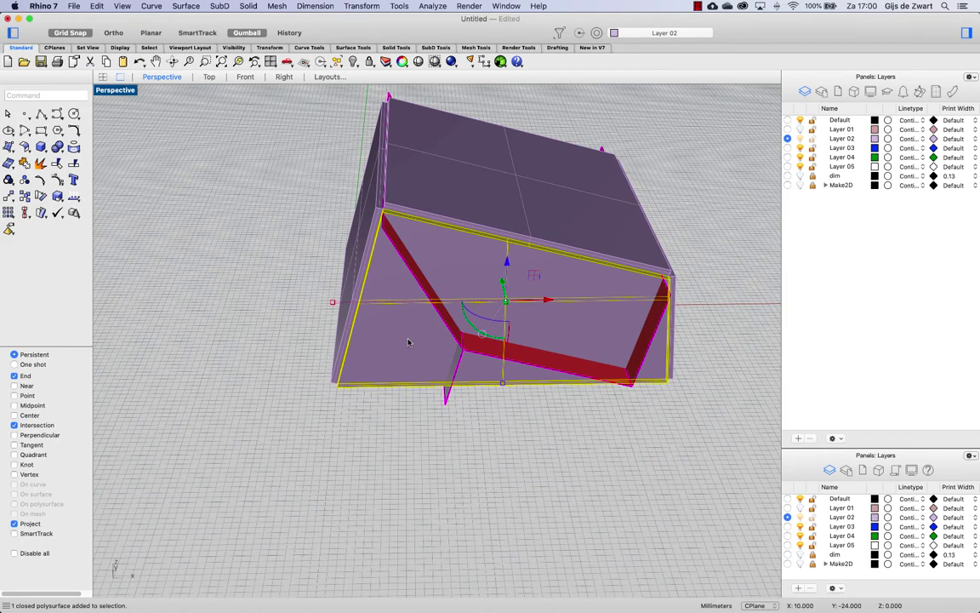
type("BooleanSplit")
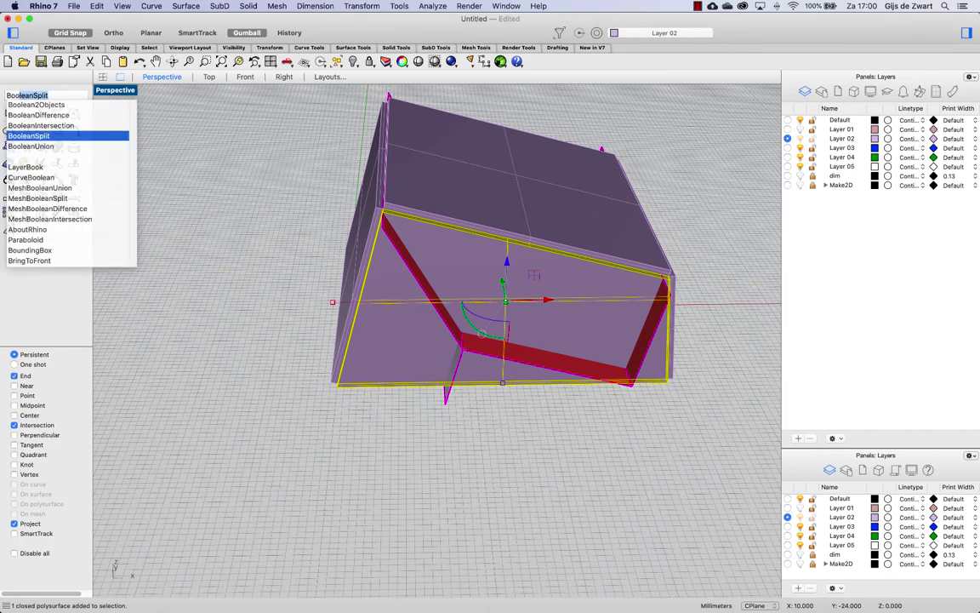
key("Return")
left_click(460, 367)
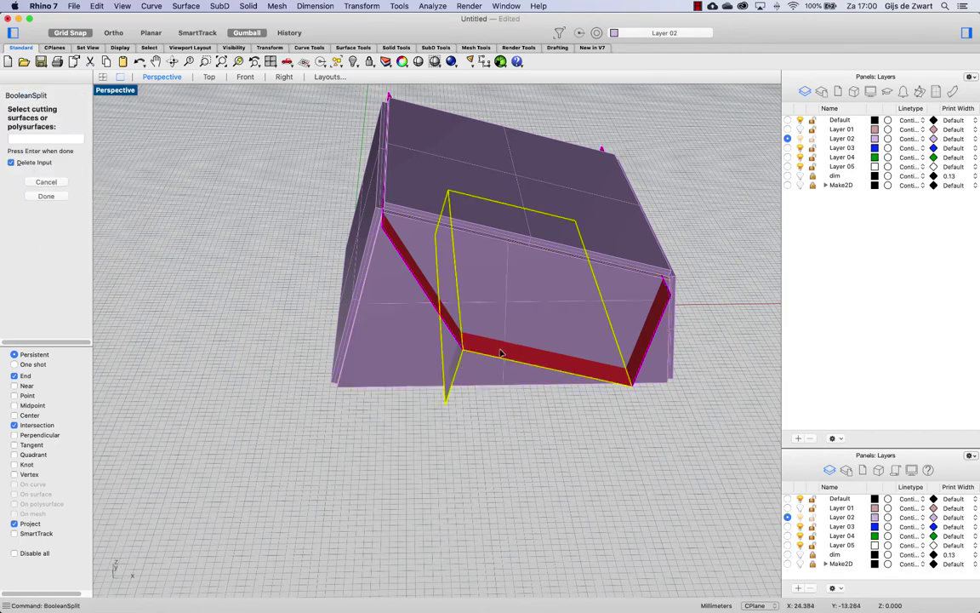
key("Return")
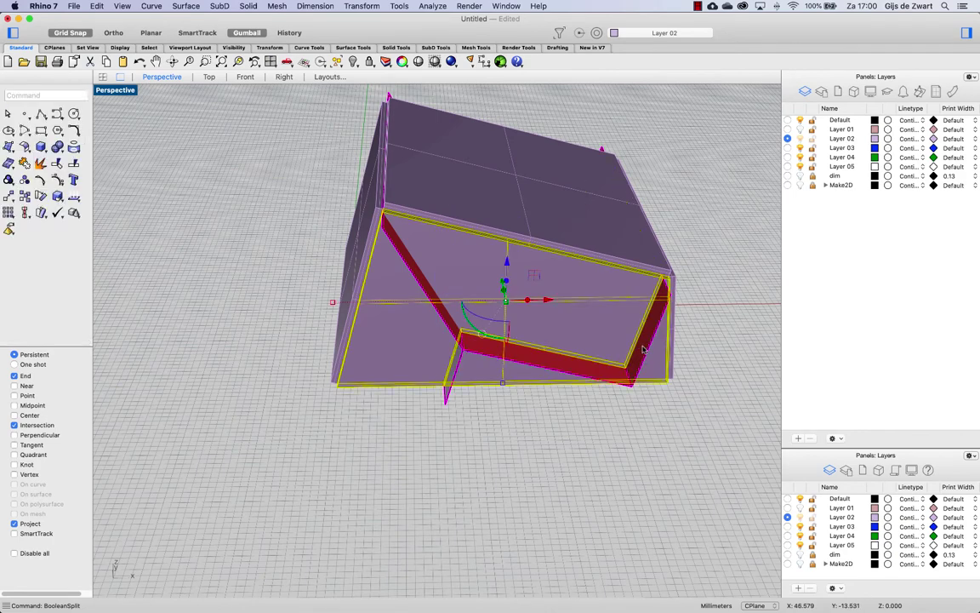
- Delete the cut-off lower piece of the near side sheet beneath the flap outline
left_click(541, 415)
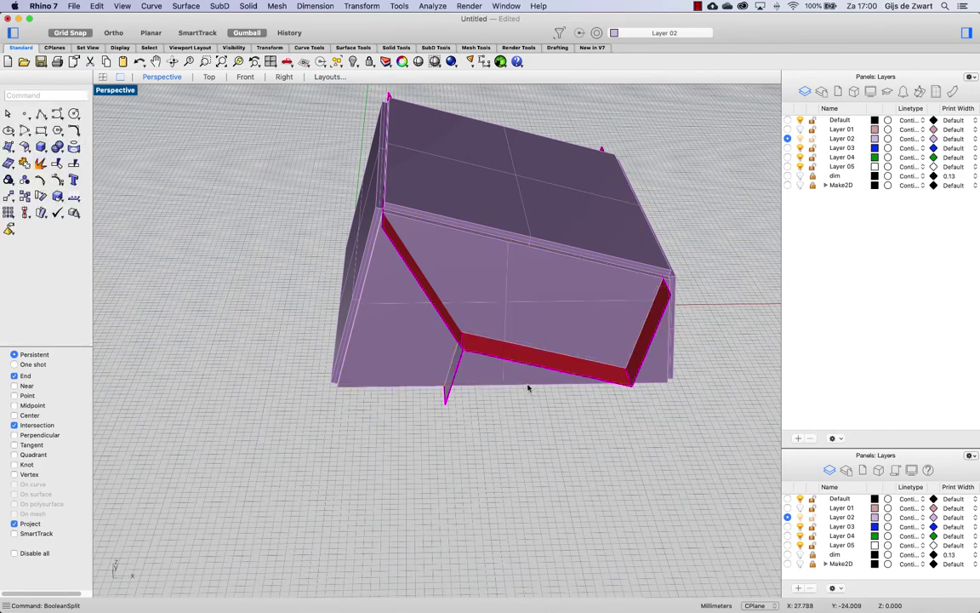
left_click(527, 387)
key("Delete")
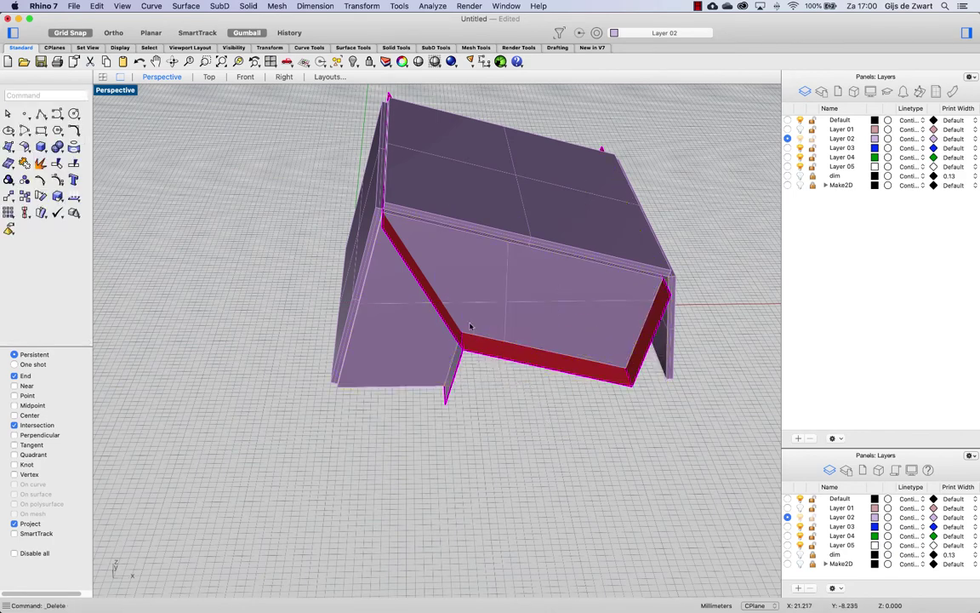
- Try to BooleanSplit the remaining near side sheet with the diagonal extruded surface
left_click(474, 309)
key("Return")
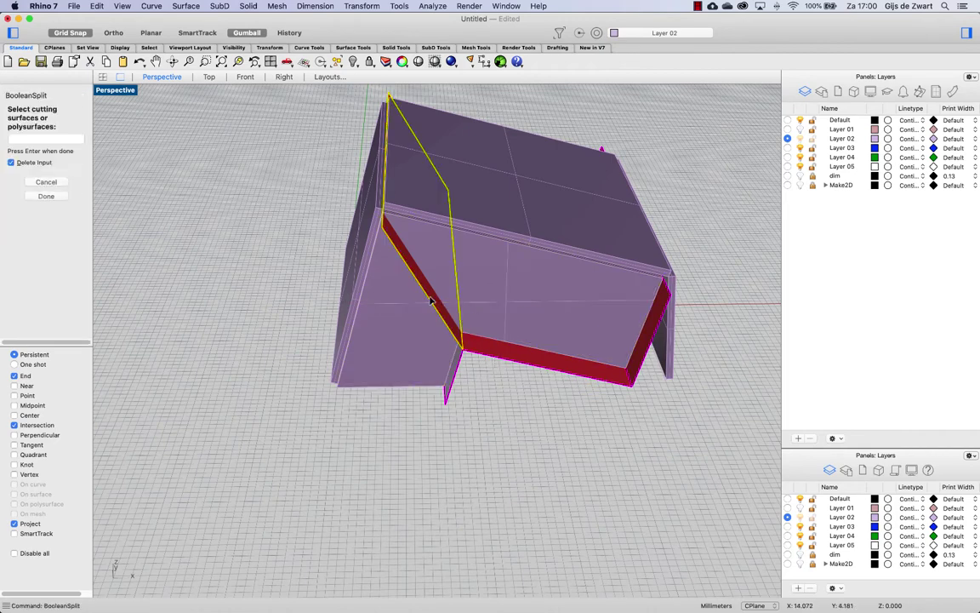
key("Return")
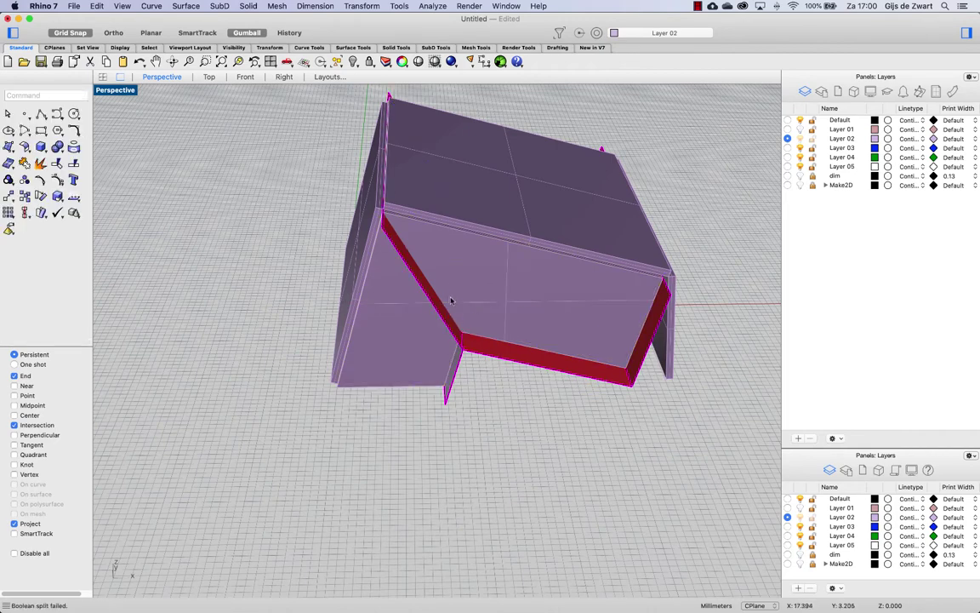
- Lengthen the diagonal cutting surface so it extends well beyond the outer face of the near side sheet
right_click_drag(440, 334, 482, 272)
scroll(467, 212, "up", 3)
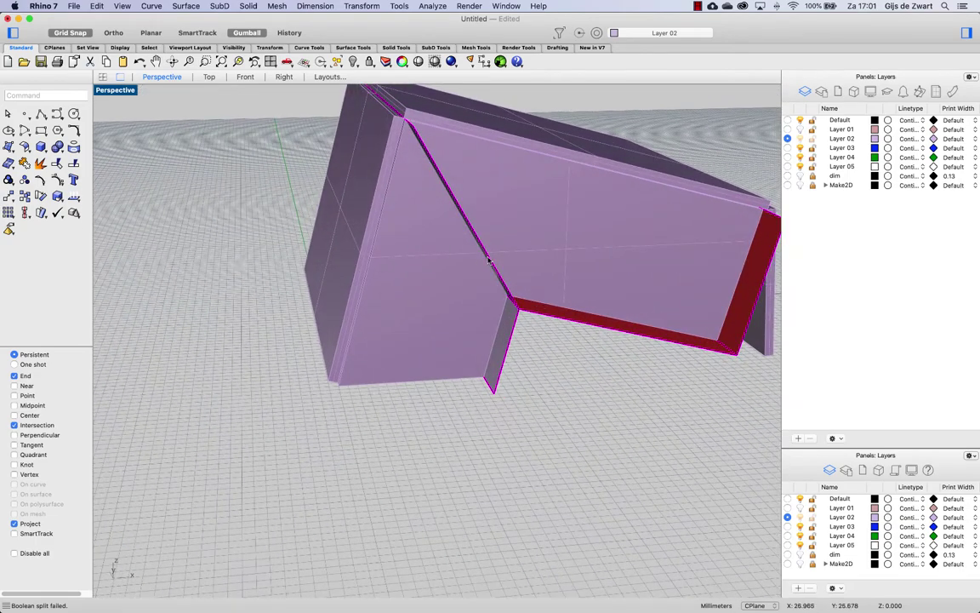
left_click(490, 261)
scroll(436, 255, "up", 3)
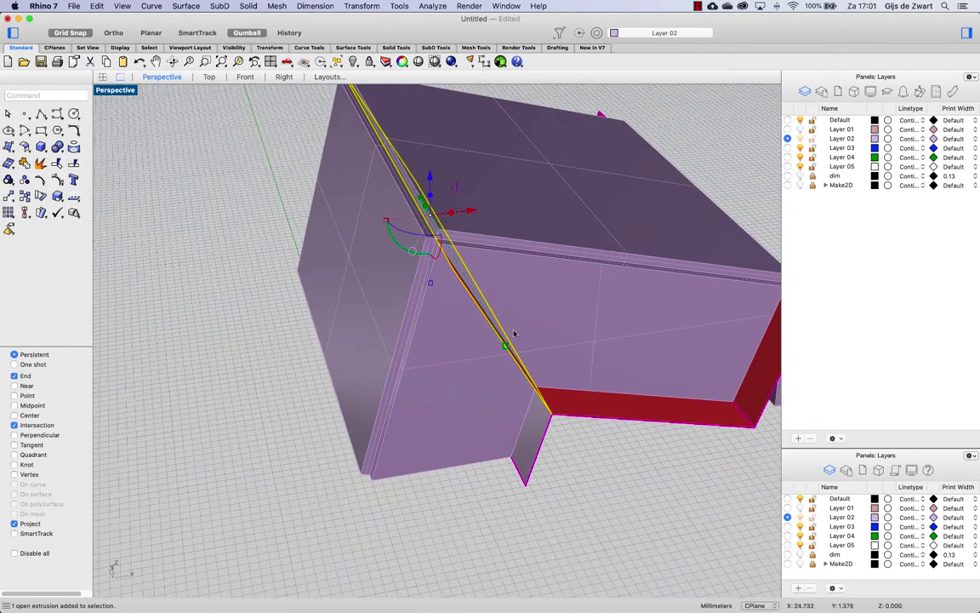
left_click_drag(506, 347, 540, 425)
mouse_move(541, 425)
right_mouse_down()
mouse_move(560, 406)
mouse_move(540, 409)
right_mouse_up()
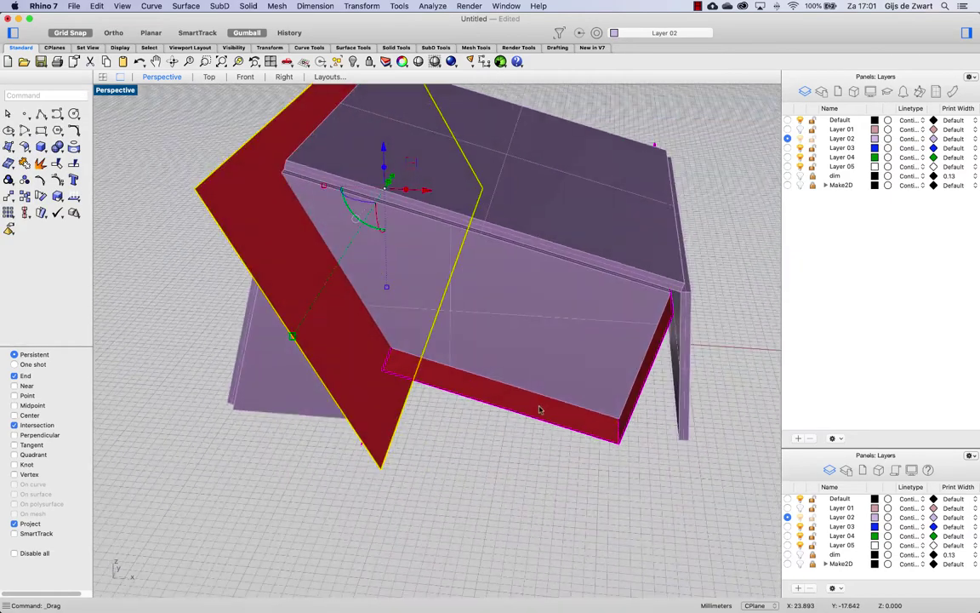
- BooleanSplit the remaining near side sheet along the fold line with the lengthened diagonal surface
left_click(500, 306)
right_click(642, 99)
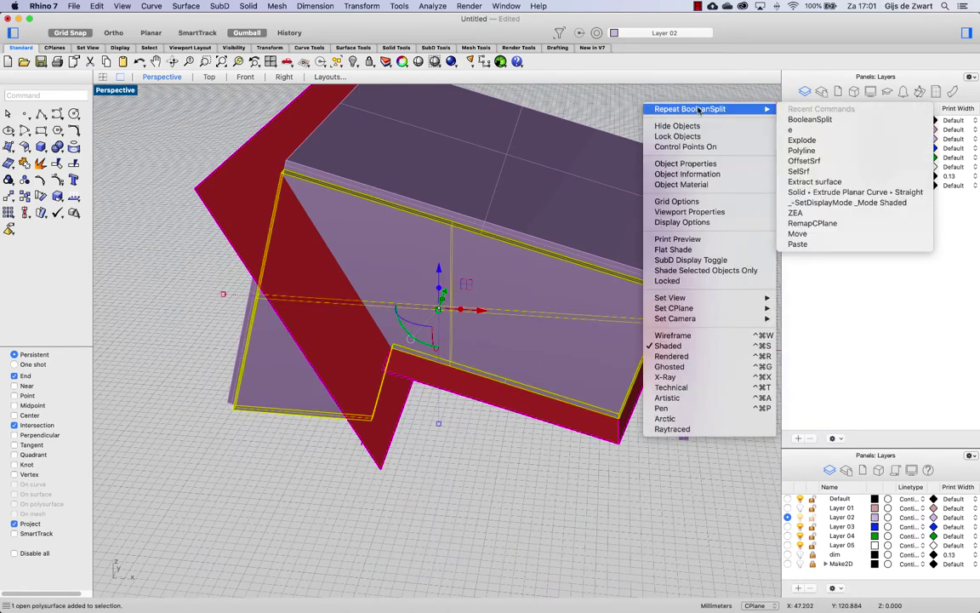
left_click(685, 104)
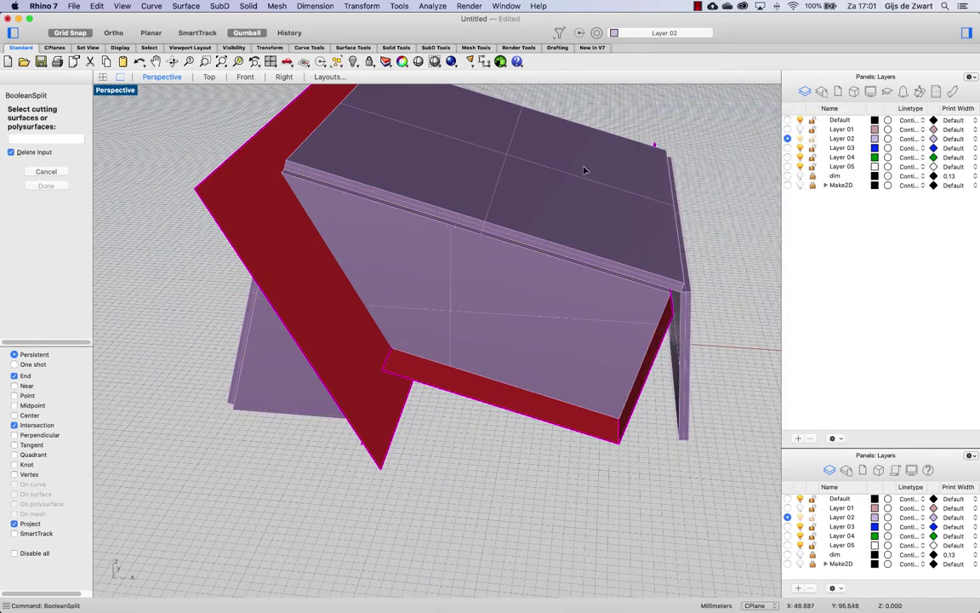
left_click(320, 302)
key("Return")
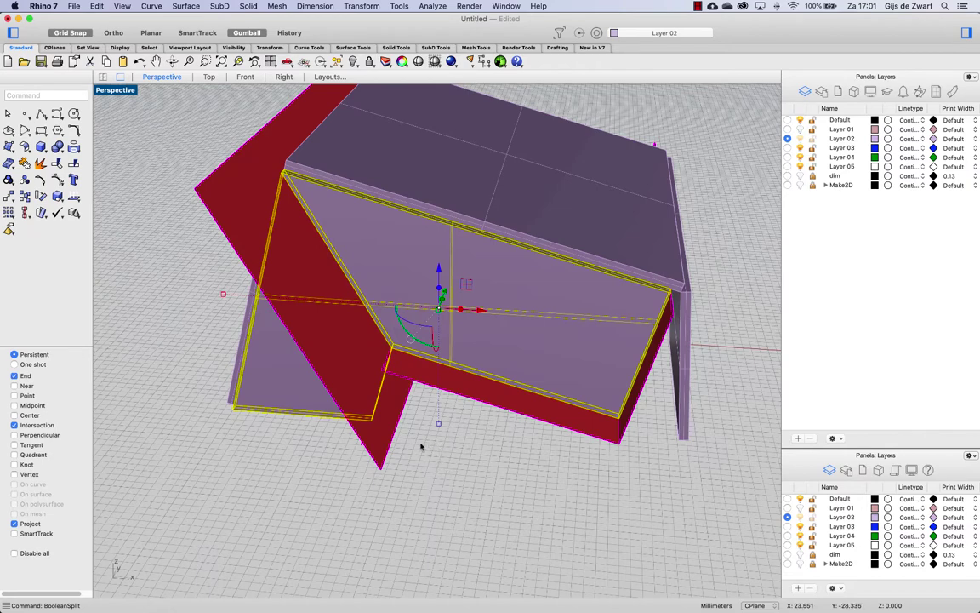
- Delete the diagonal cutting surface and the other extruded flap surfaces around the near side sheet
left_click(391, 445)
key("Delete")
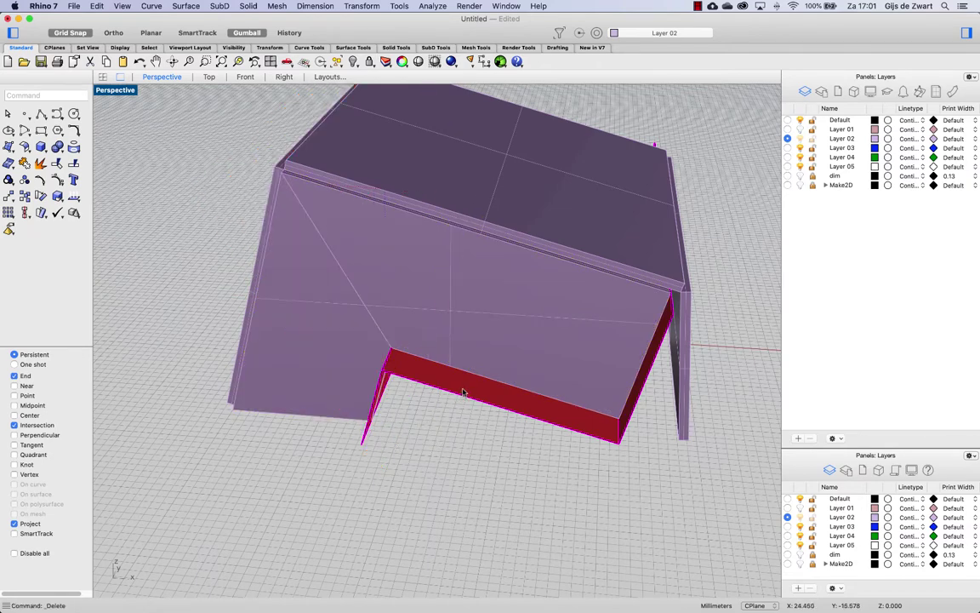
left_click(383, 394)
key("Delete")
left_click(363, 439)
key("Delete")
left_click(622, 428)
key("Delete")
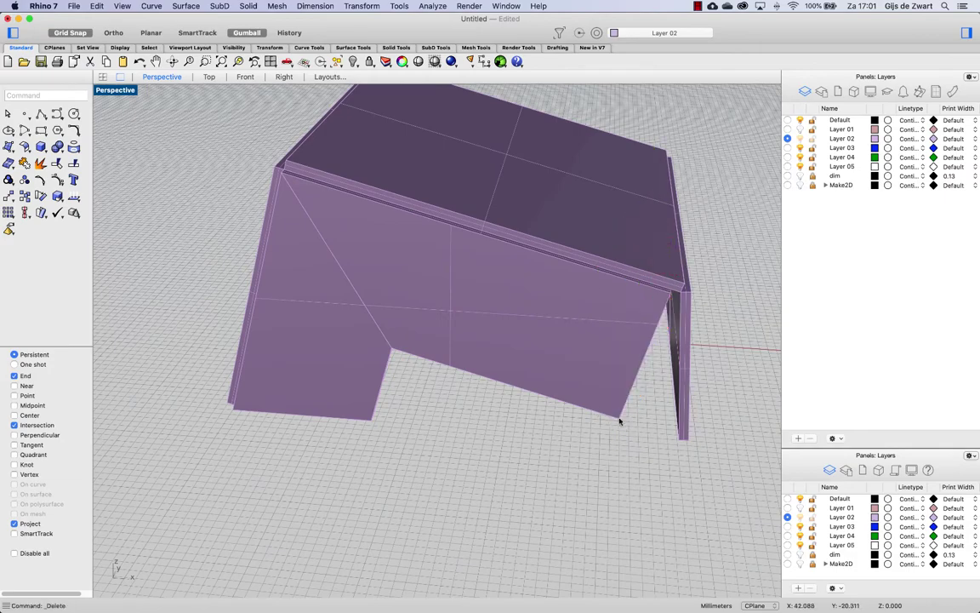
- Delete the uncut side sheet on the opposite side of the box
right_click_drag(608, 308, 455, 309)
left_click(444, 291)
key("Delete")
- Select the two cut side-sheet pieces and mirror them across the X axis without making a copy
right_click_drag(333, 286, 517, 297)
left_click(370, 376)
left_click(421, 314, "shift")
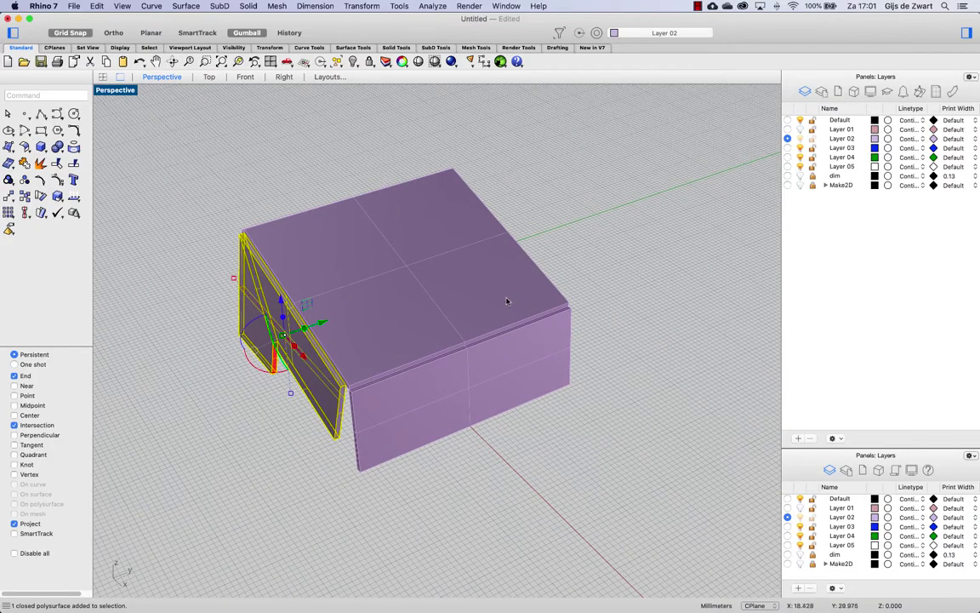
mouse_move(472, 304)
right_mouse_down()
mouse_move(460, 384)
mouse_move(452, 340)
mouse_move(449, 355)
mouse_move(448, 372)
mouse_move(457, 318)
mouse_move(470, 313)
right_mouse_up()
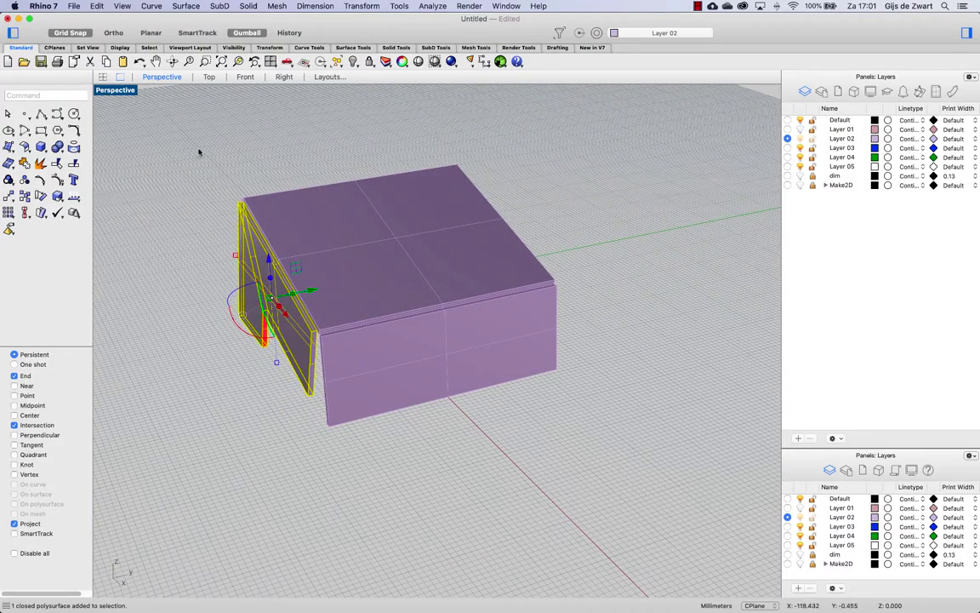
type("Mirror")
key("Return")
left_click(45, 162)
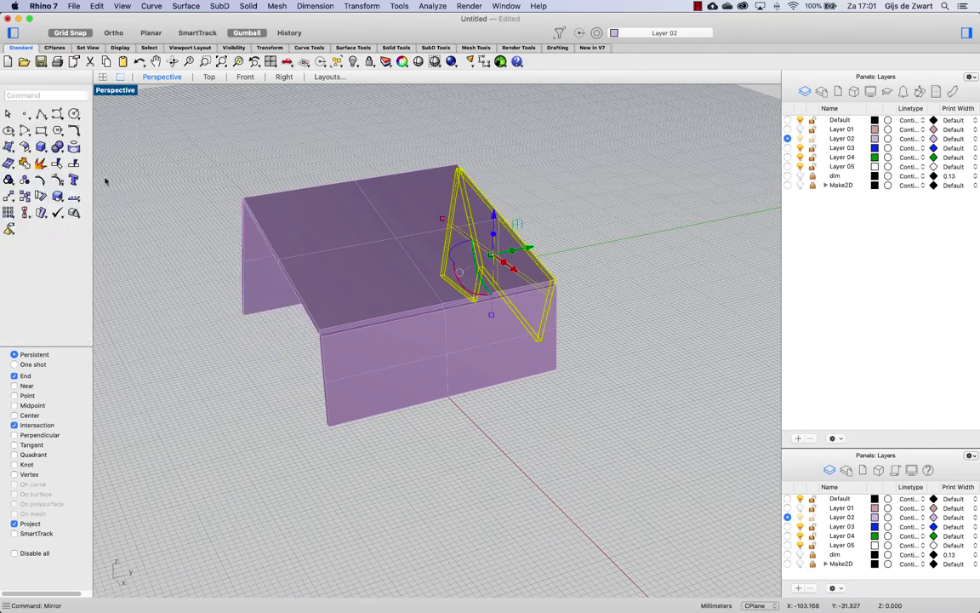
- Mirror the two side-sheet pieces back across the X axis with Copy enabled, so both sides of the box have them
key("Return")
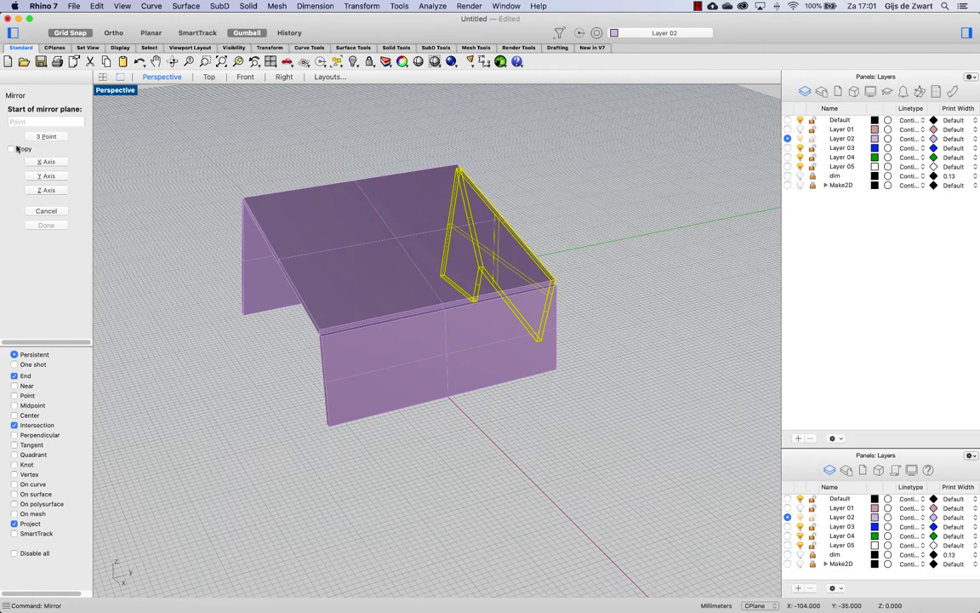
left_click(11, 148)
key("Escape")
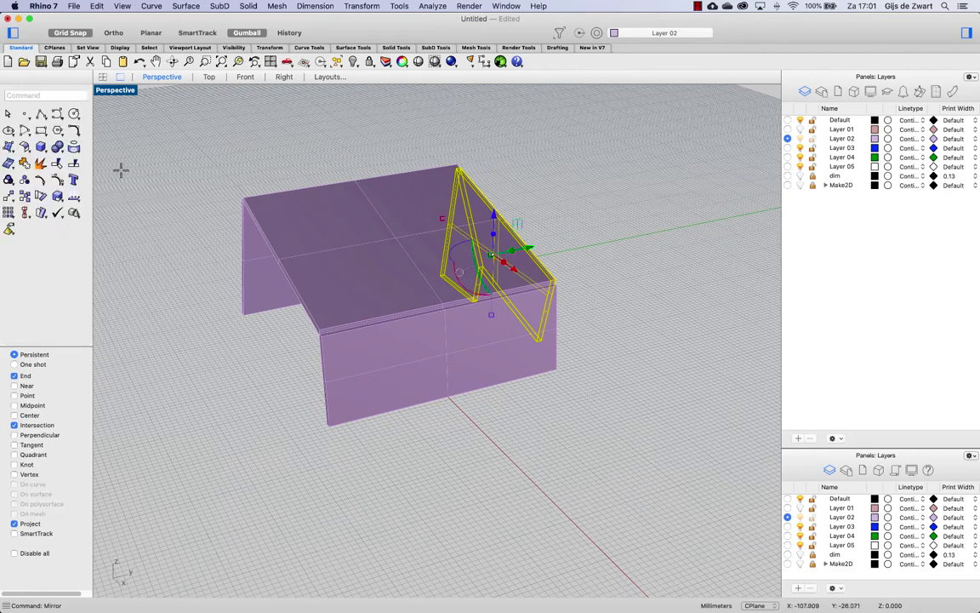
key("Return")
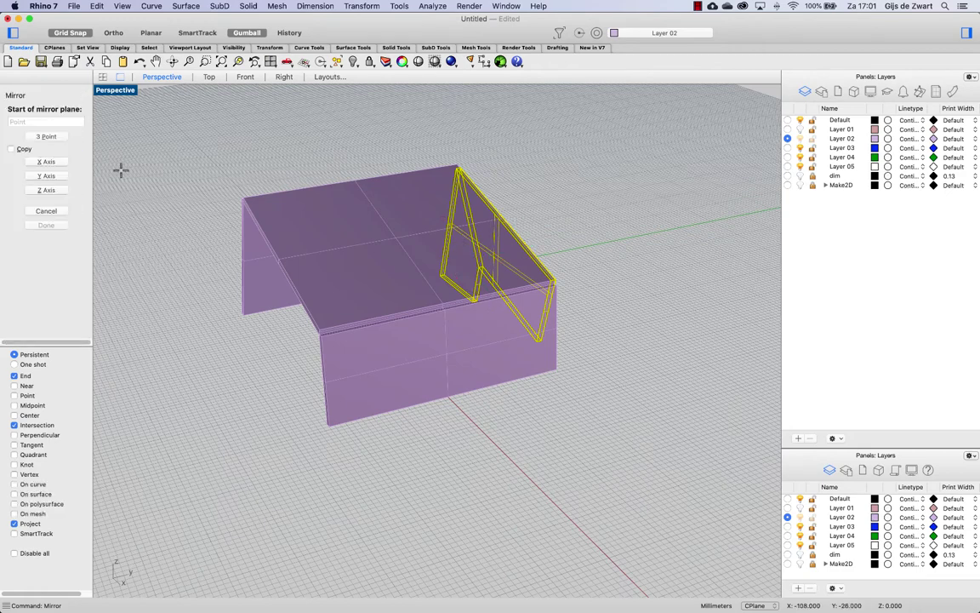
left_click(47, 162)
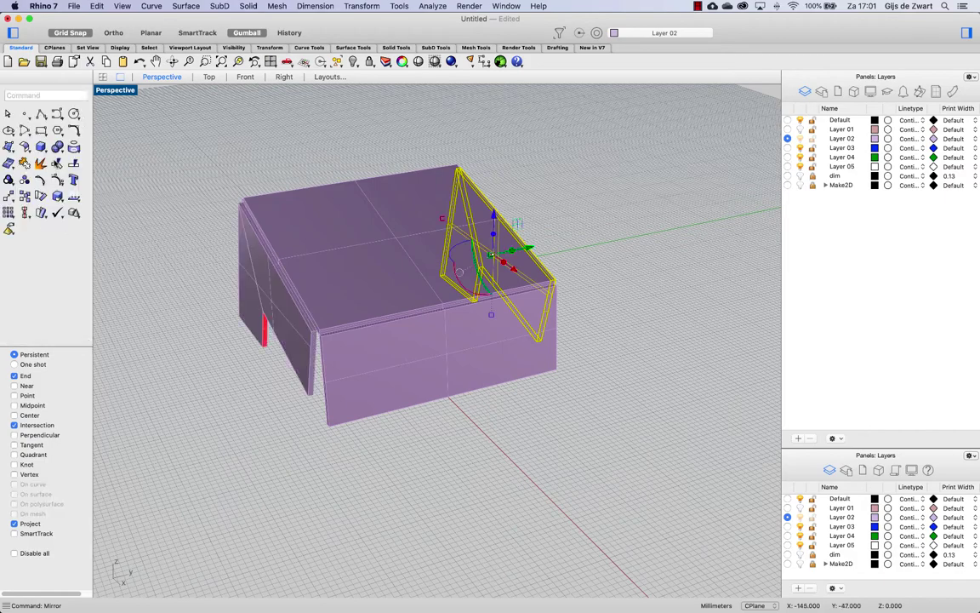
- Select the small mirrored flap with the red edge face and explode it into separate surfaces
left_click(628, 228)
right_click_drag(606, 240, 604, 170)
scroll(287, 208, "up", 8)
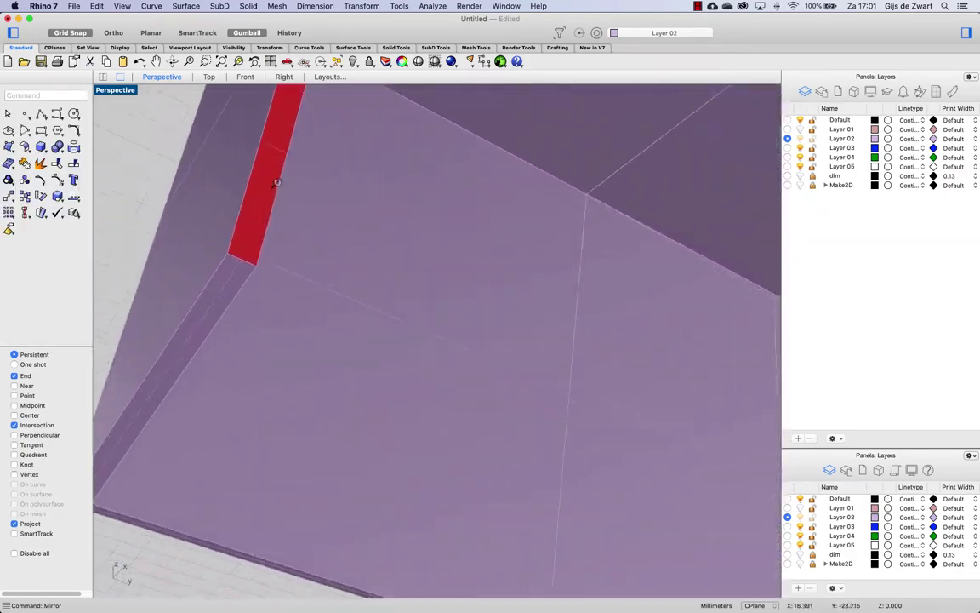
left_click(274, 181)
right_click_drag(274, 181, 218, 175)
right_click_drag(363, 249, 361, 272)
right_click_drag(483, 361, 459, 361)
scroll(367, 323, "up", 8)
scroll(376, 306, "down", 1)
left_click(406, 446)
left_click(379, 400)
scroll(414, 451, "down", 2)
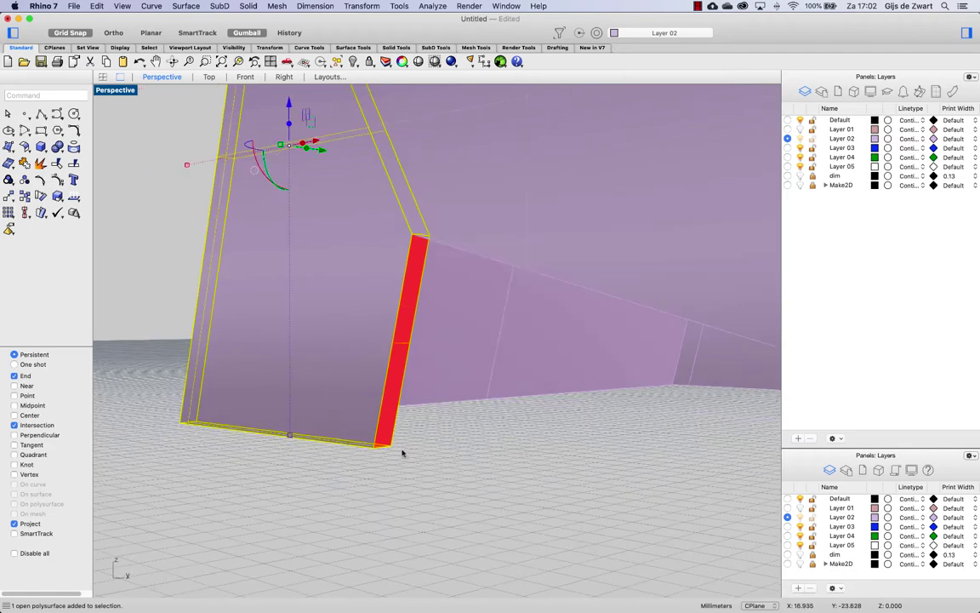
right_click_drag(394, 322, 361, 238)
right_click_drag(239, 153, 435, 337, "ctrl")
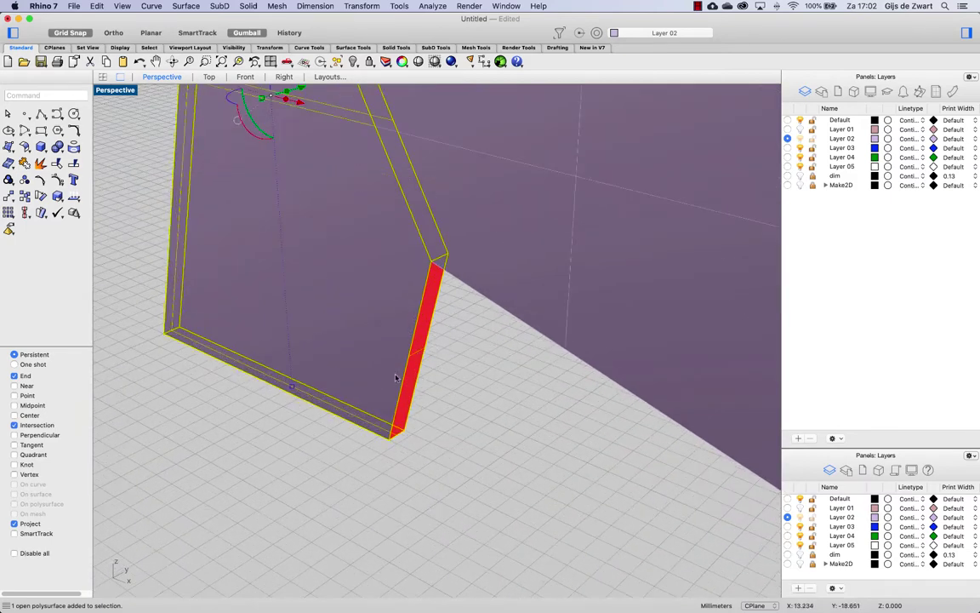
left_click(39, 165)
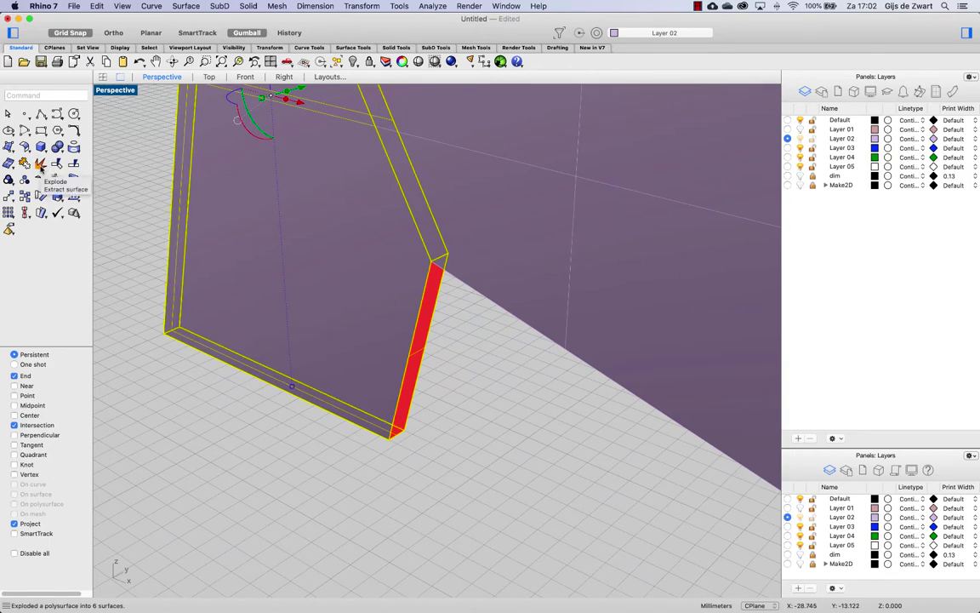
- Join the exploded flap surfaces back into one closed polysurface
scroll(343, 356, "down", 5)
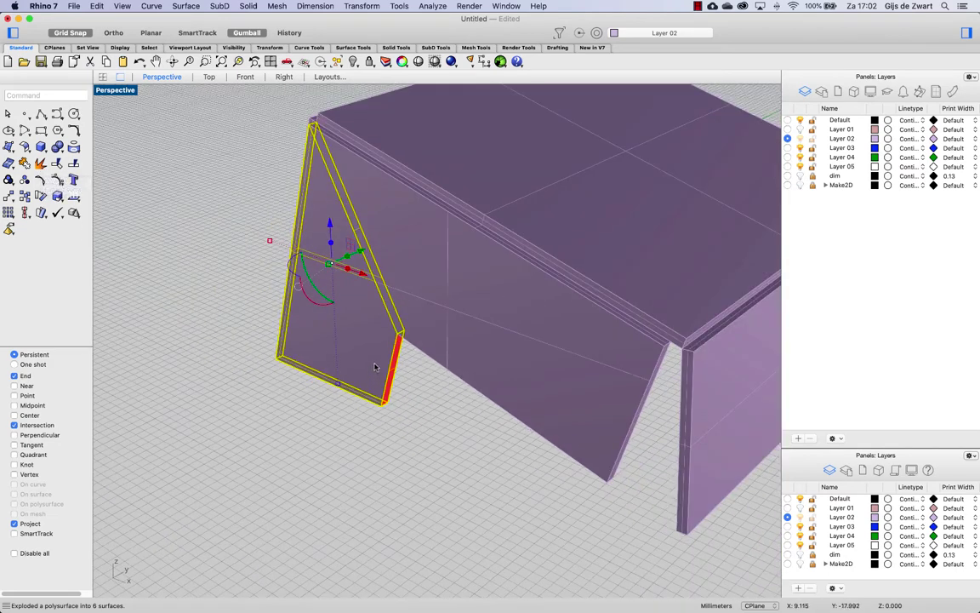
scroll(374, 367, "up", 5)
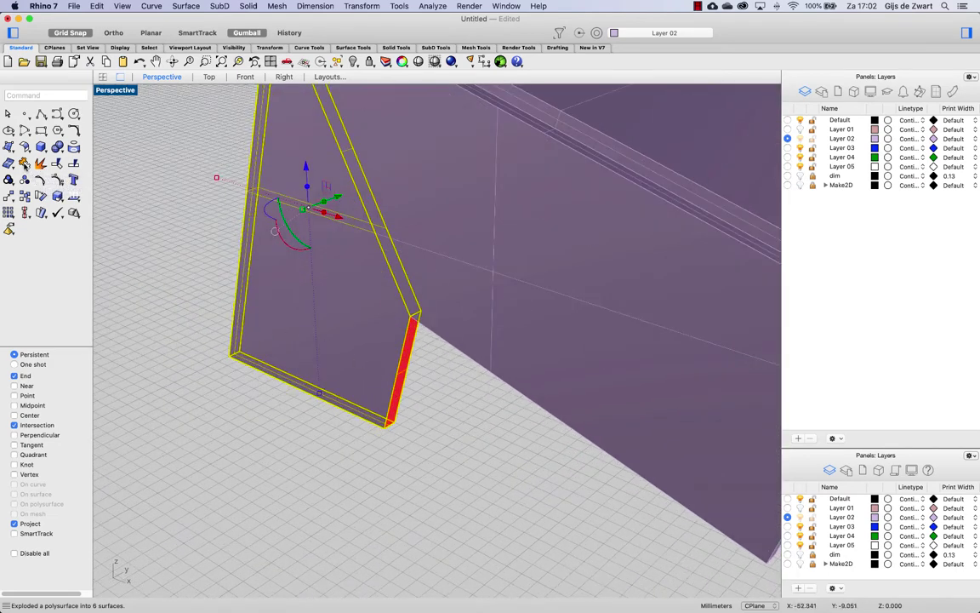
left_click(25, 162)
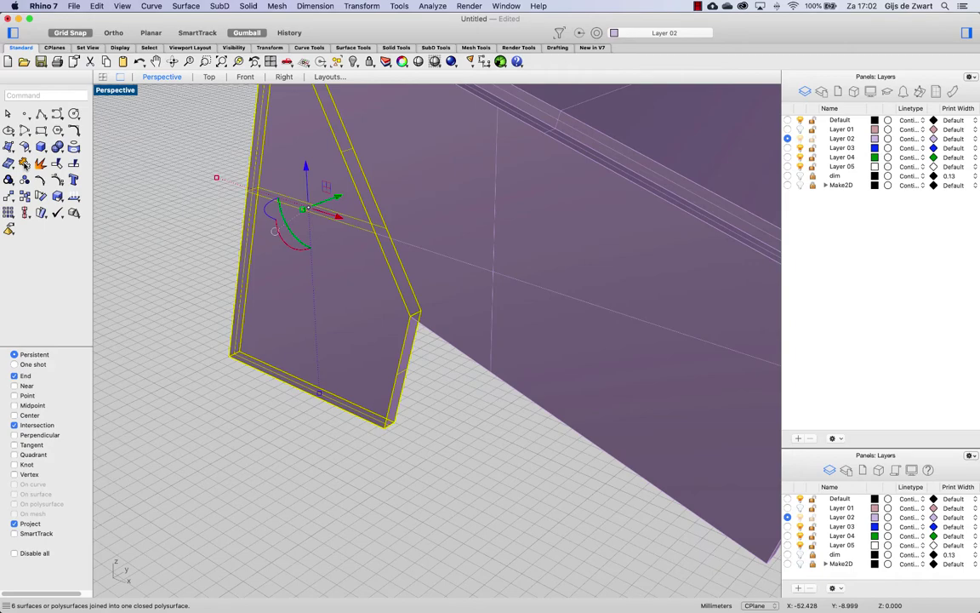
- Explode the other small flap that has a red edge face and rejoin its surfaces into a closed polysurface
right_click_drag(449, 455, 389, 418)
scroll(392, 416, "down", 4)
left_click(607, 406)
right_click_drag(606, 405, 610, 376)
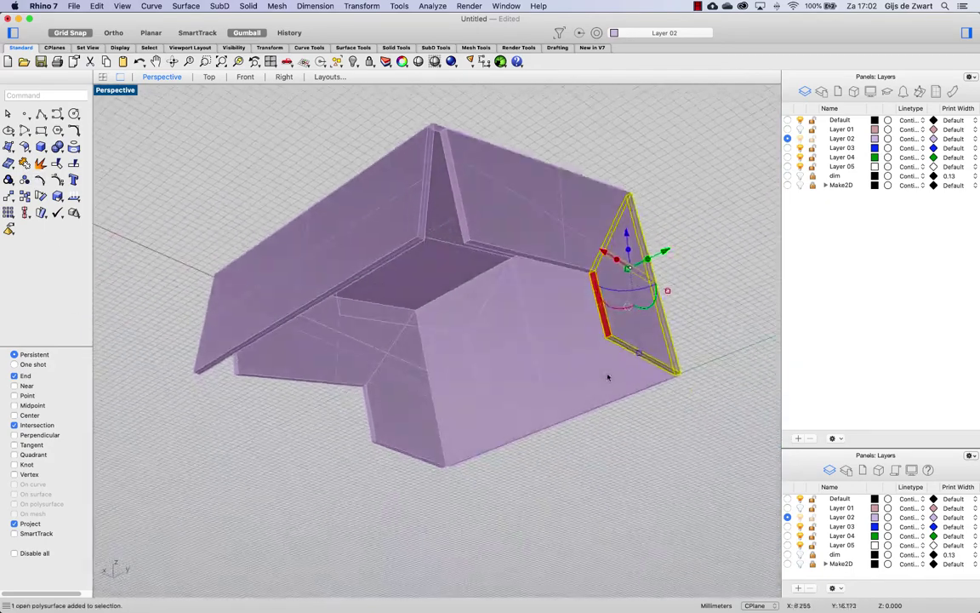
left_click(42, 164)
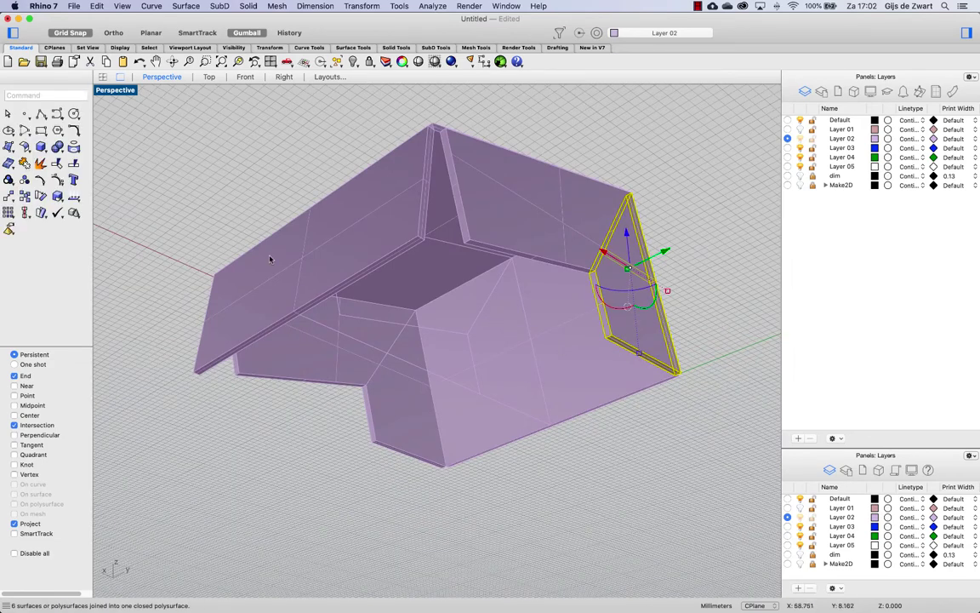
mouse_move(464, 287)
right_mouse_down()
mouse_move(518, 273)
mouse_move(543, 281)
mouse_move(567, 228)
mouse_move(582, 313)
mouse_move(580, 234)
mouse_move(575, 271)
mouse_move(534, 273)
mouse_move(486, 223)
mouse_move(475, 291)
right_mouse_up()
scroll(447, 334, "down", 3)
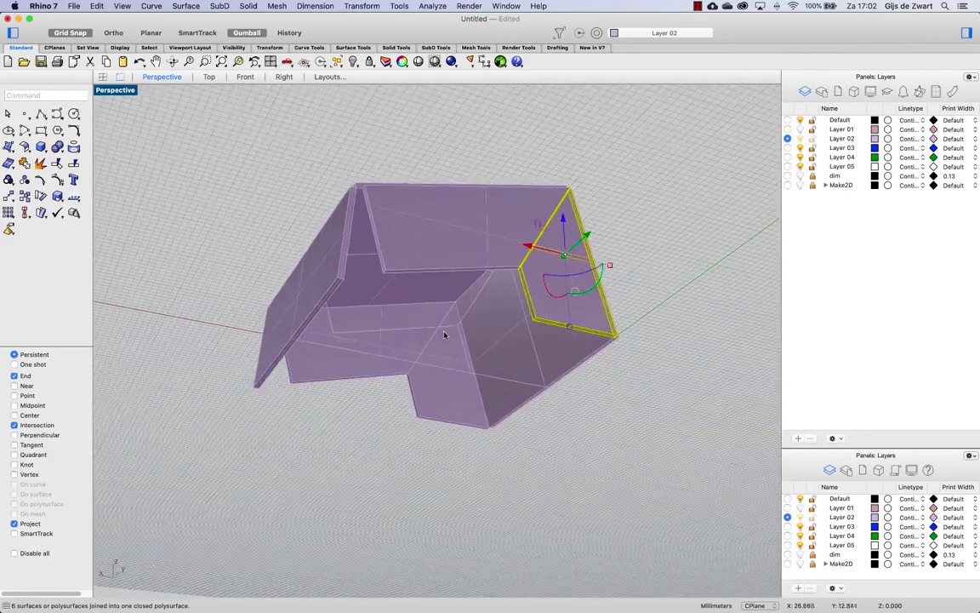
- Select all curves in the model with SelCrv and delete them
right_click_drag(409, 202, 394, 176)
key("Escape")
type("SelLast")
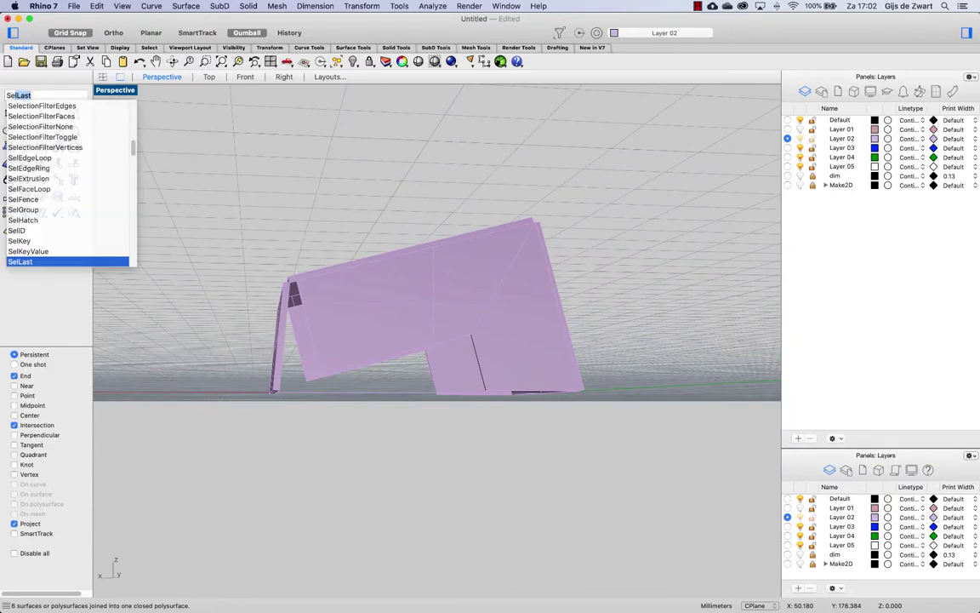
type("ls")
key("BackSpace")
key("BackSpace")
type("cr")
key("Return")
key("Delete")
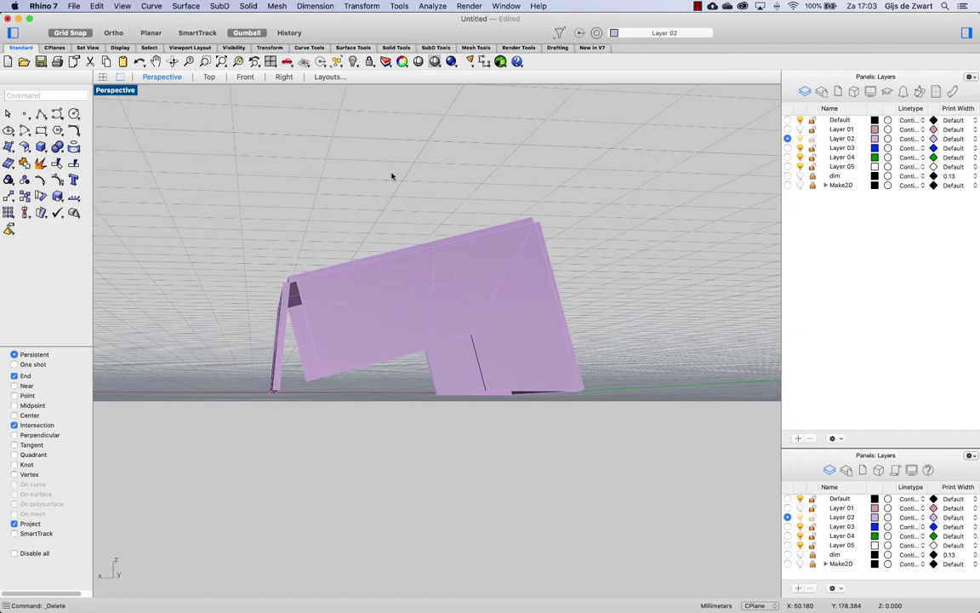
- Make Layer 01 visible and examine where the front part's end sheet overlaps the red holder's sheet at the corner
left_click(799, 129)
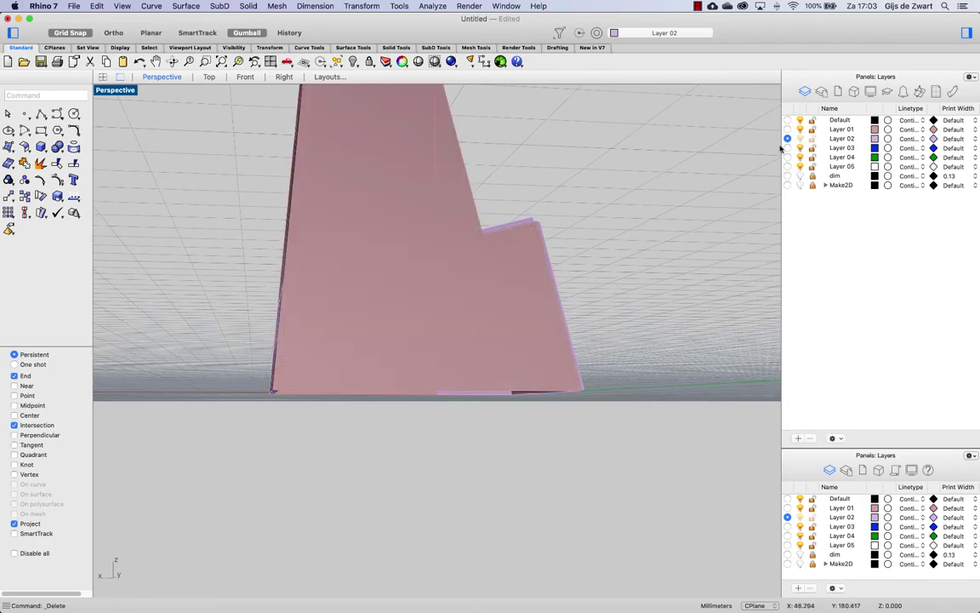
right_click_drag(661, 263, 472, 149)
scroll(664, 399, "up", 5)
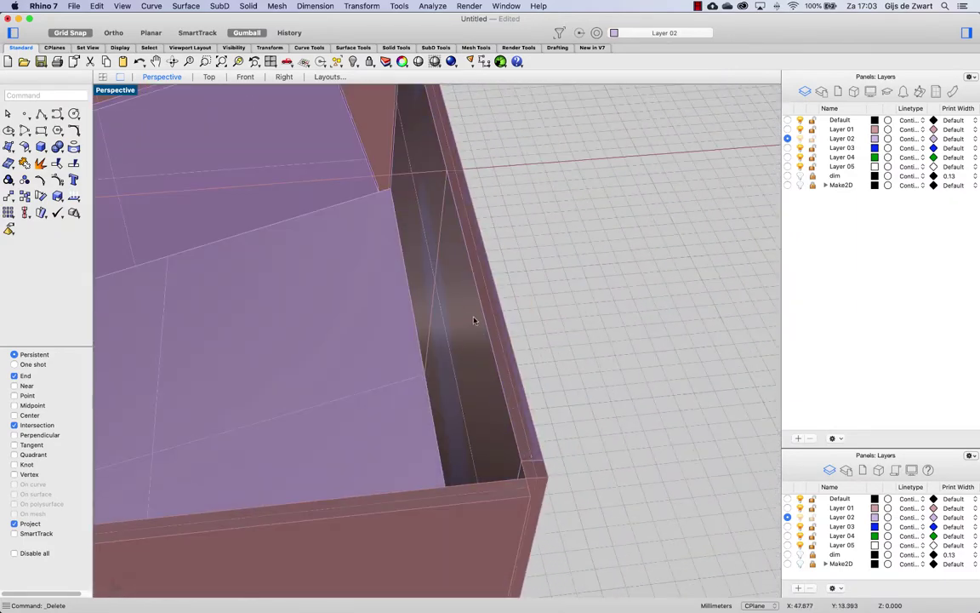
mouse_move(525, 368)
right_mouse_down()
mouse_move(545, 358)
mouse_move(521, 357)
right_mouse_up()
scroll(558, 304, "down", 2)
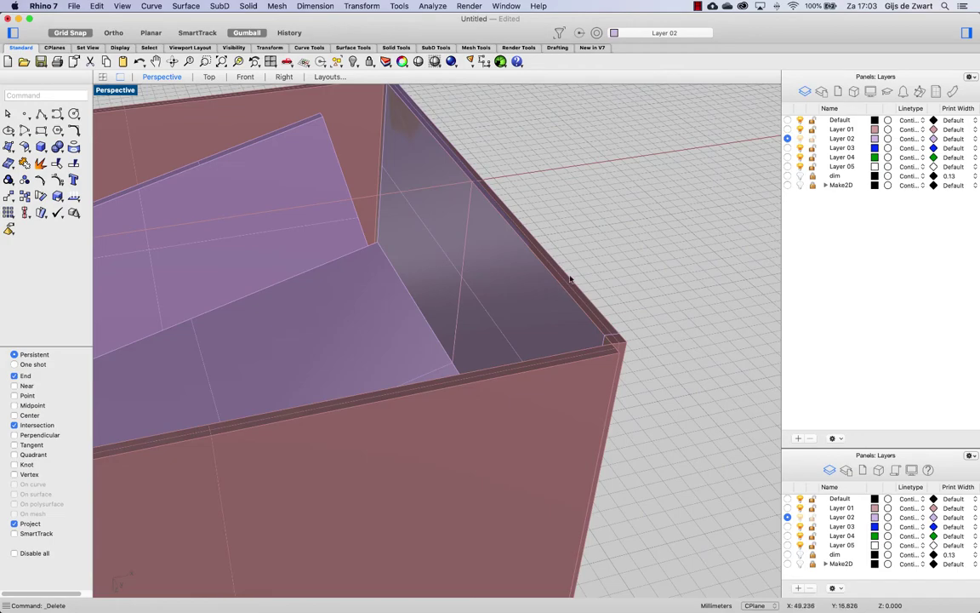
scroll(569, 269, "down", 5)
right_click_drag(582, 244, 604, 212)
scroll(579, 350, "up", 3)
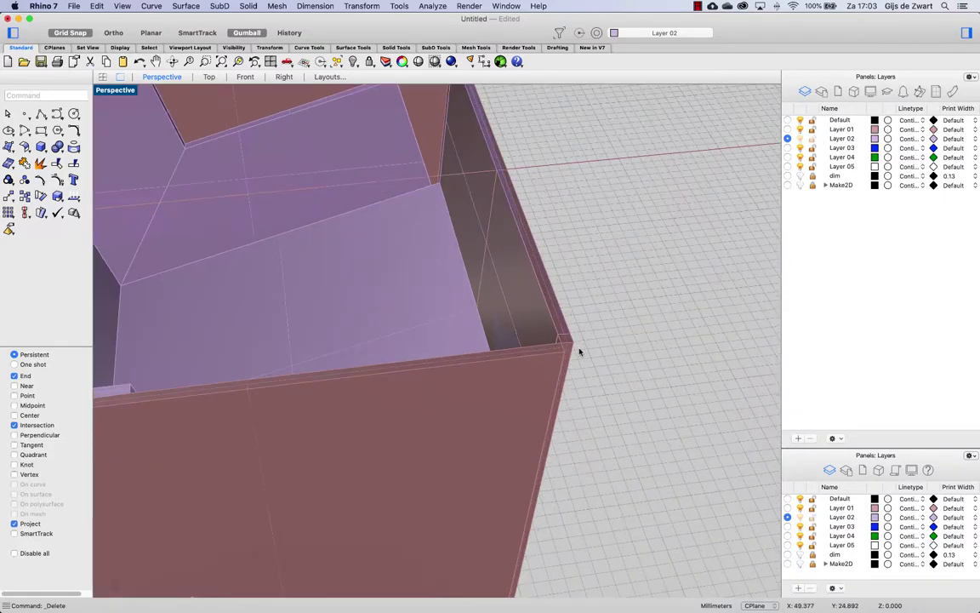
scroll(572, 338, "up", 2)
scroll(572, 338, "down", 3)
- Show the model in a full-size Front view and change Layer 02's colour to a darker greyish purple
double_click(114, 89)
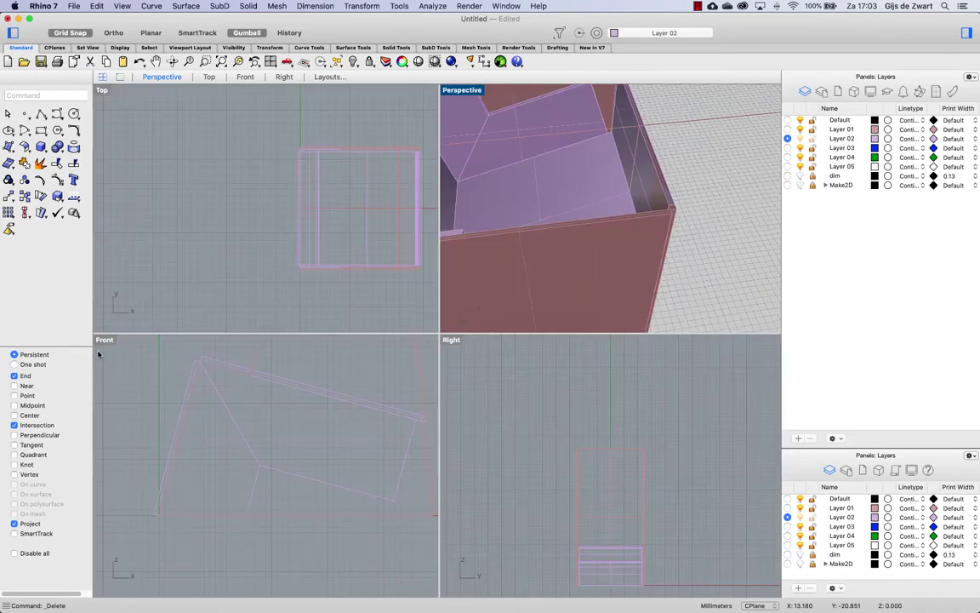
double_click(102, 340)
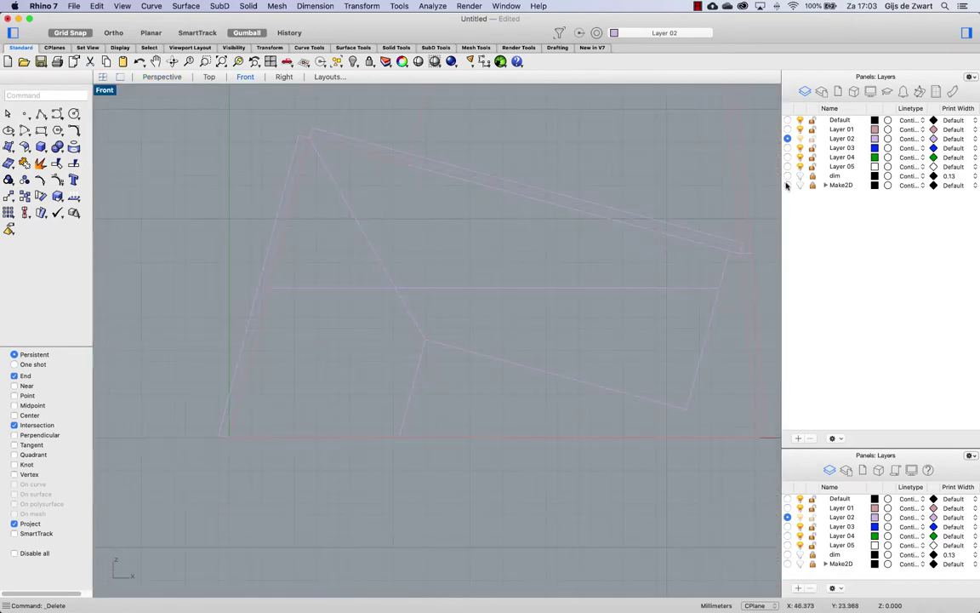
left_click(875, 139)
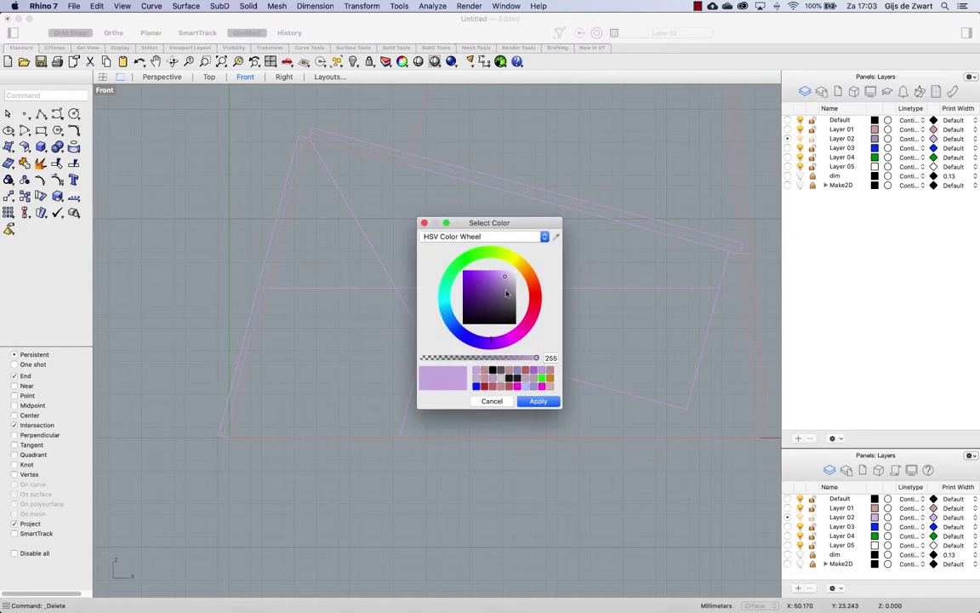
left_click_drag(505, 294, 500, 298)
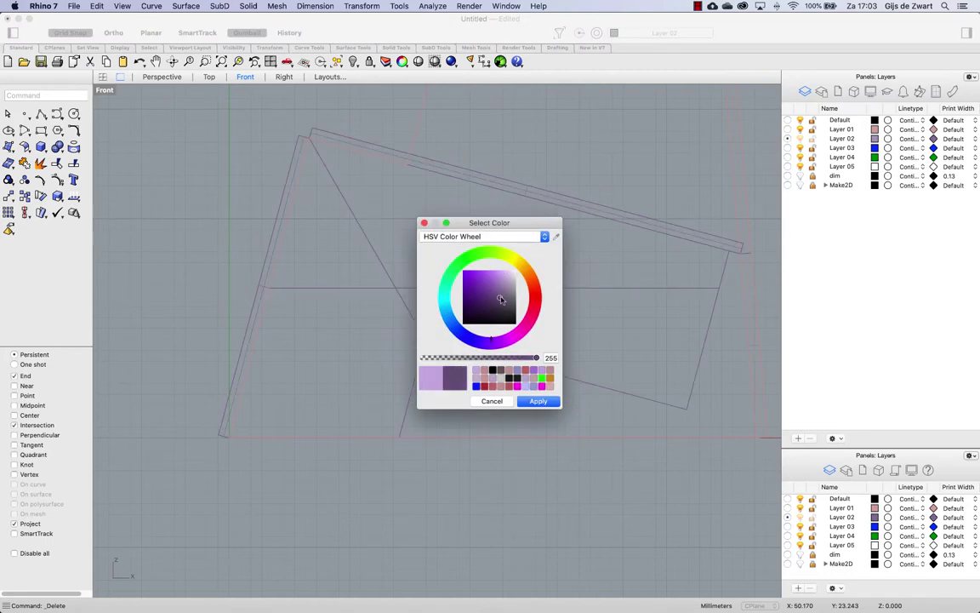
left_click(538, 401)
- Change Layer 01's colour to a darker, stronger red
left_click(875, 129)
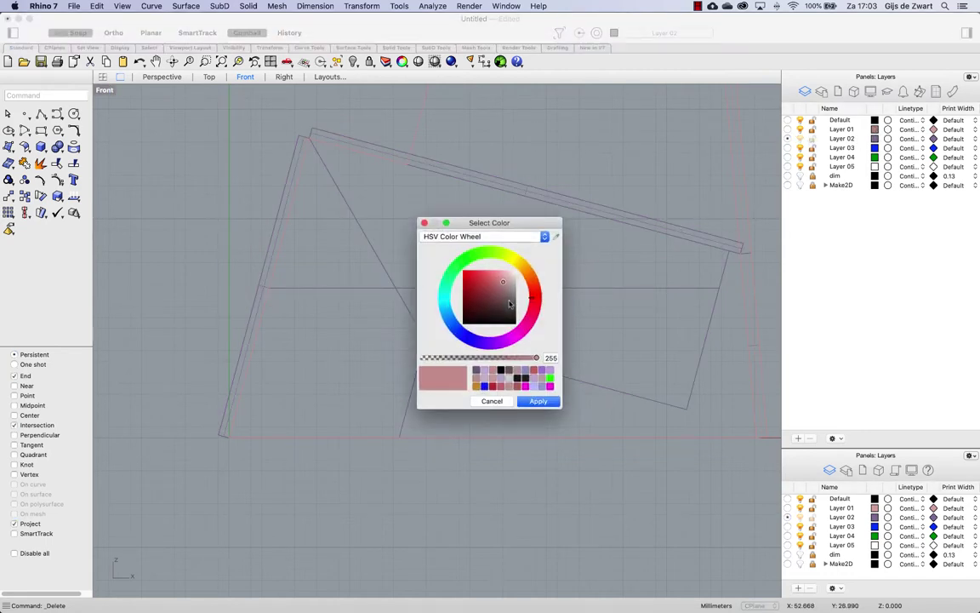
left_click_drag(507, 304, 492, 290)
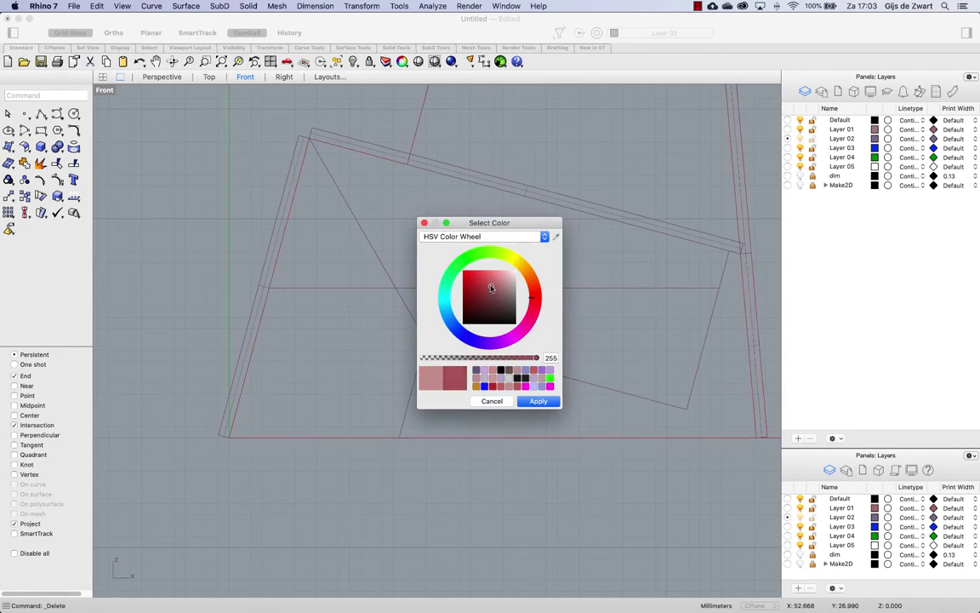
left_click(538, 400)
- Try to shift the front part's short end sheet inward along the X axis with the gumball, clear of the holder's slanted sheet
scroll(569, 411, "up", 10)
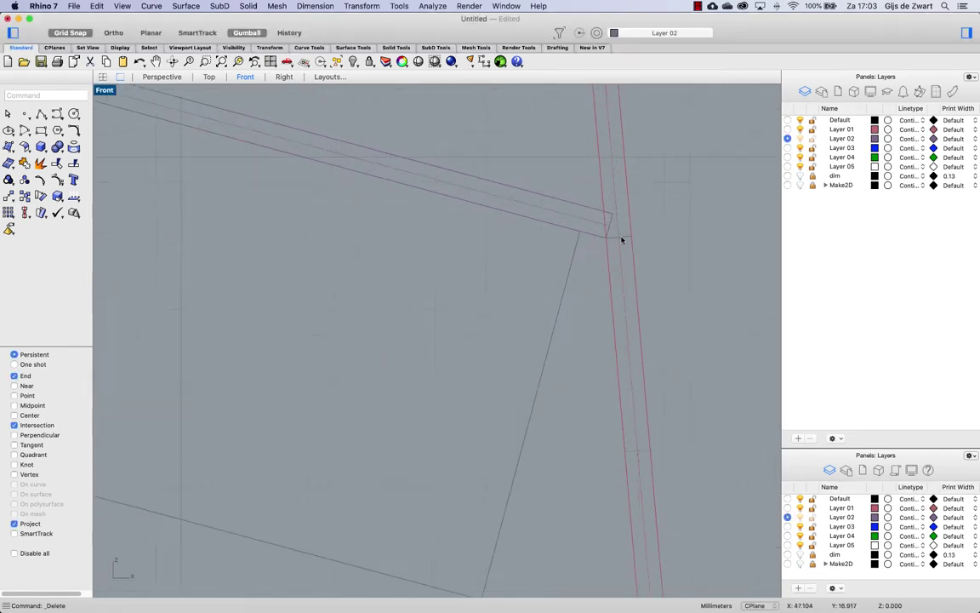
scroll(608, 238, "down", 3)
left_click(608, 239)
scroll(608, 239, "down", 3)
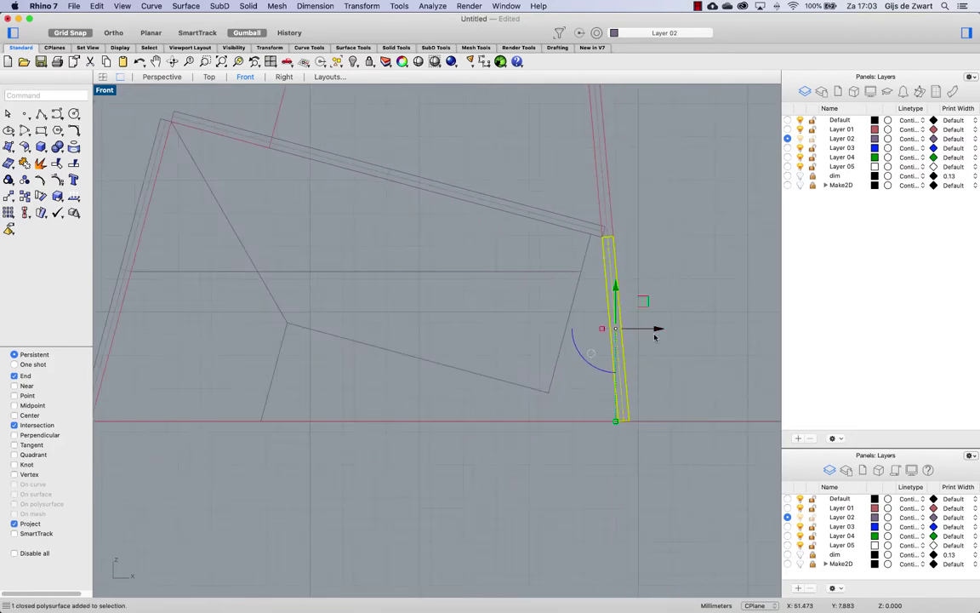
left_click_drag(658, 332, 608, 460)
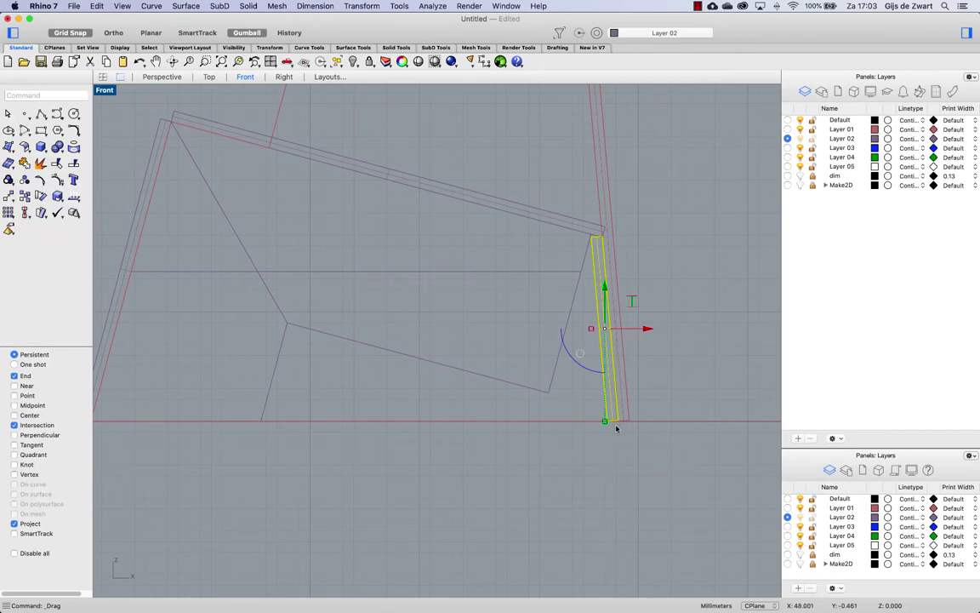
- Check the shifted sheet's lower corner against the inner face of the holder's slanted sheet and undo the gumball move
scroll(619, 421, "up", 1)
scroll(618, 420, "up", 3)
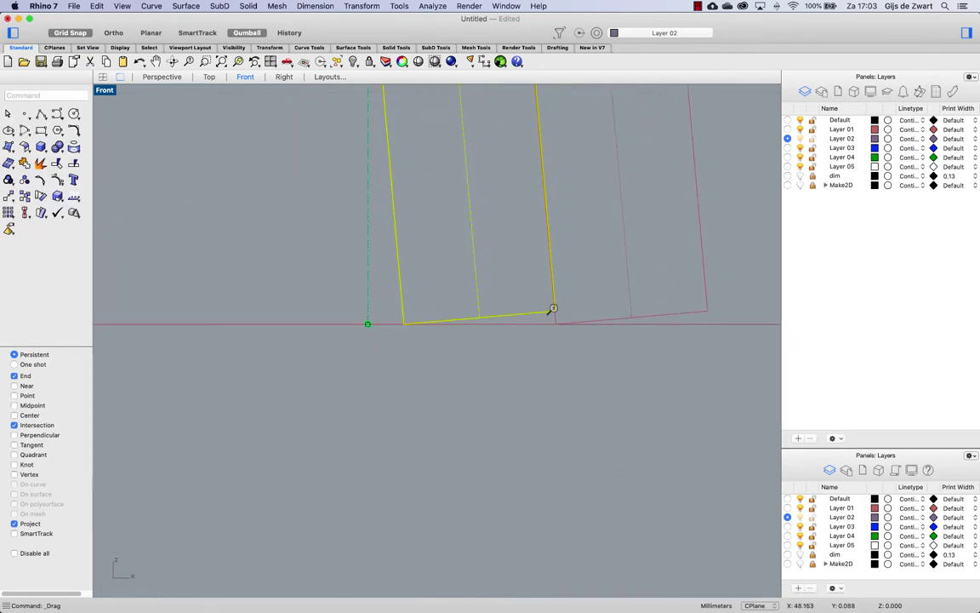
scroll(551, 308, "up", 2)
scroll(571, 289, "up", 4)
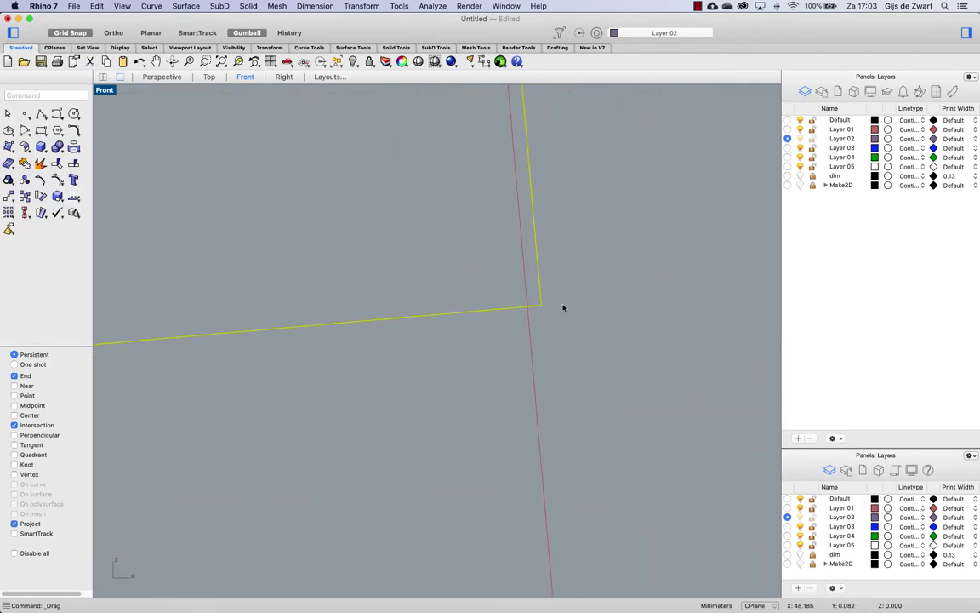
scroll(494, 382, "down", 5)
scroll(498, 376, "down", 4)
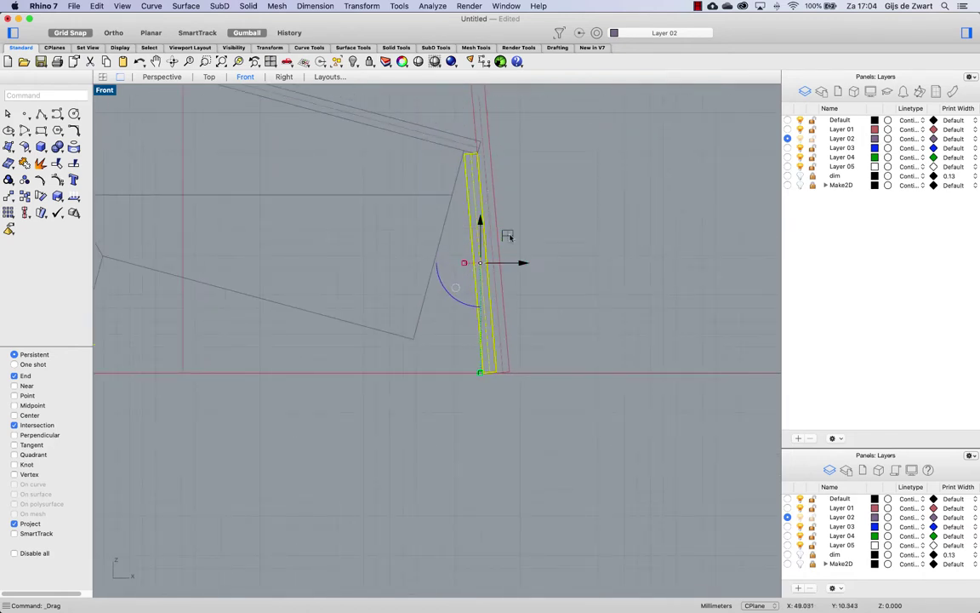
right_click_drag(495, 166, 512, 242)
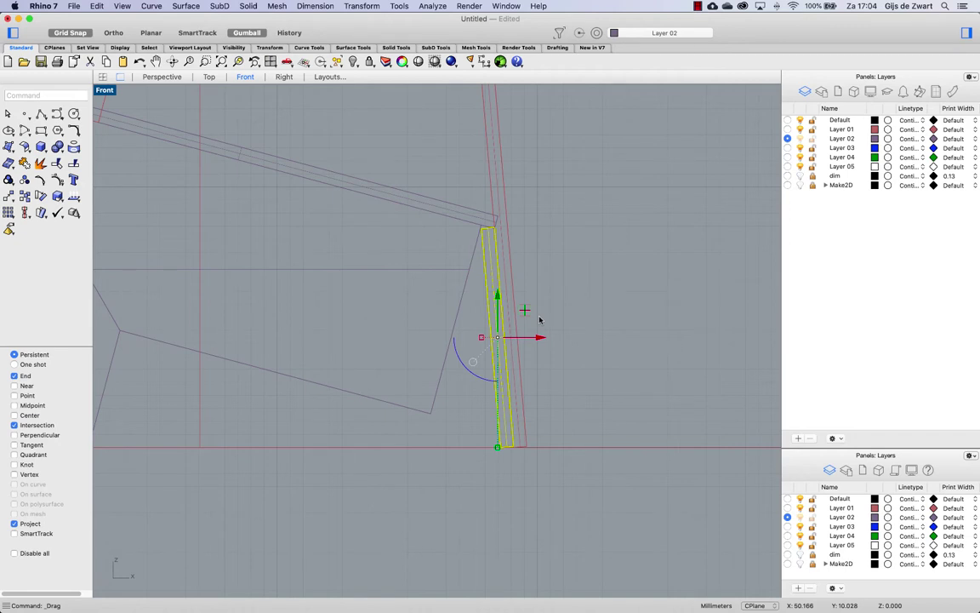
scroll(515, 443, "up", 3)
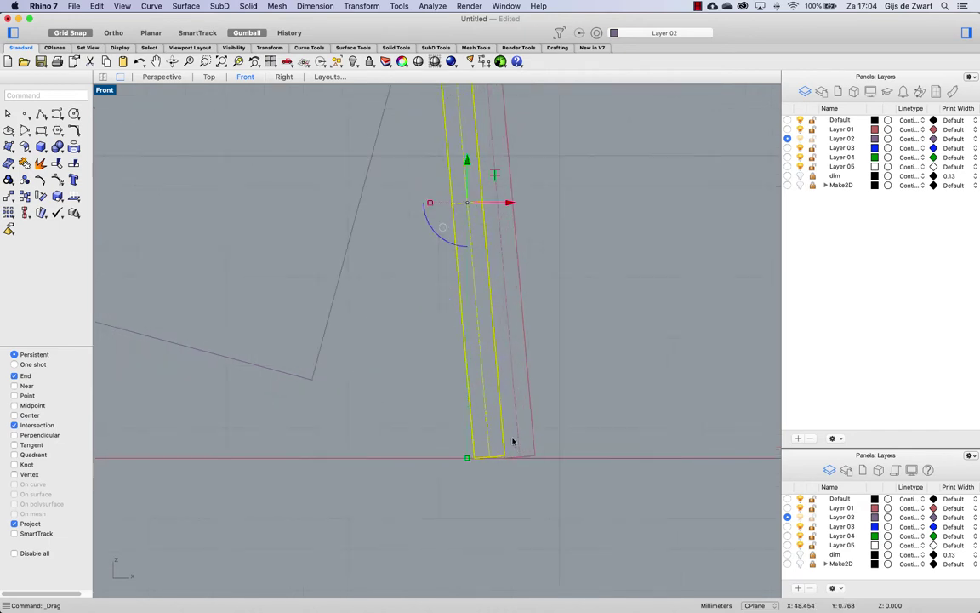
scroll(512, 444, "up", 3)
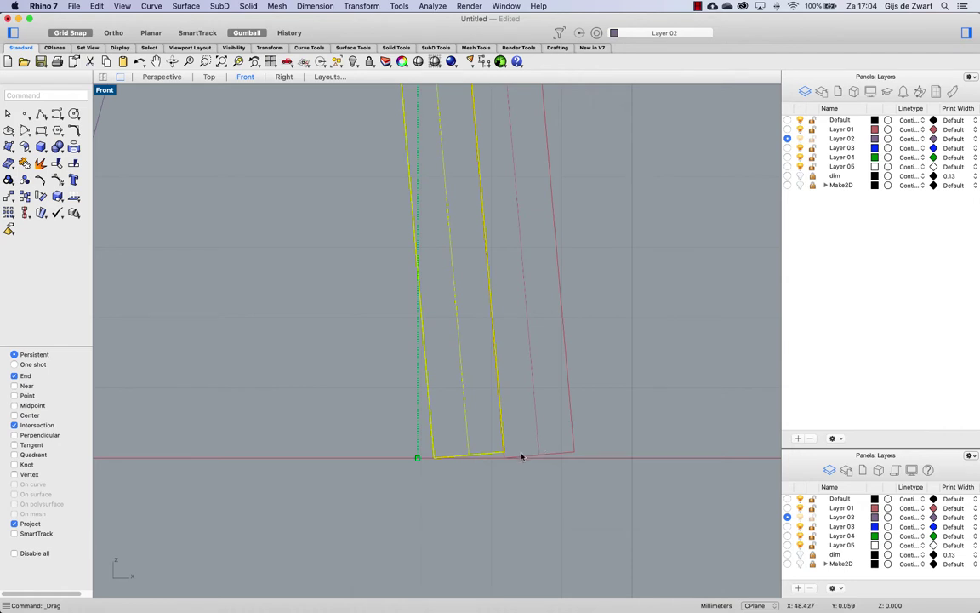
scroll(519, 451, "down", 3)
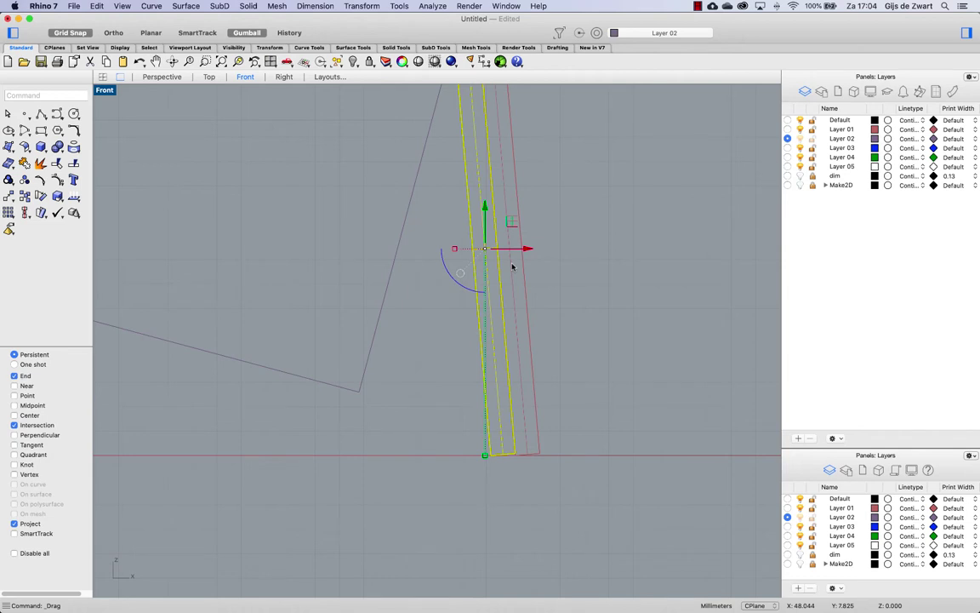
key("super+z")
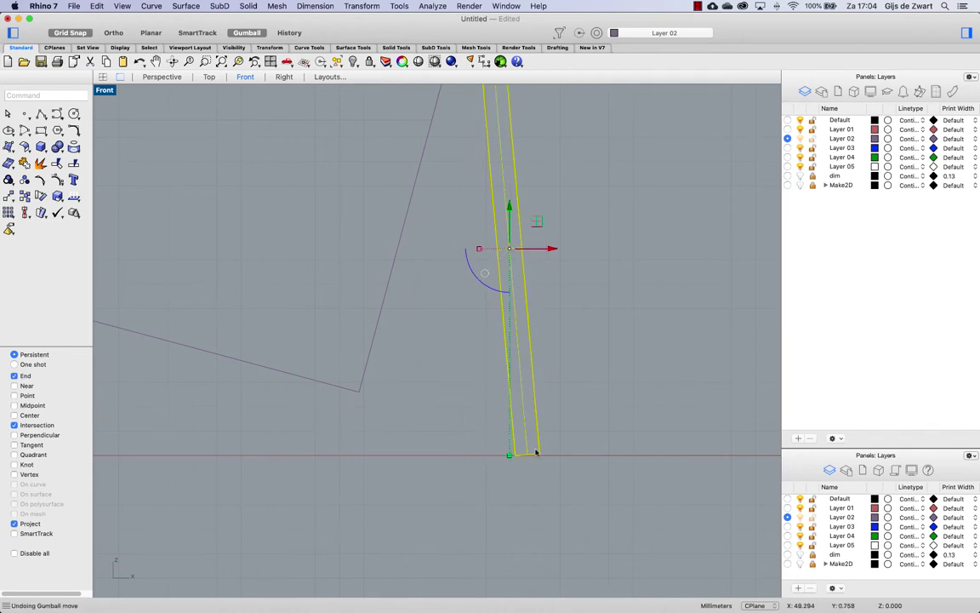
- Move the short end sheet inward along X, from its lower outer corner to the intersection with the slanted sheet's inner face
right_click_drag(534, 458, 542, 408, "ctrl")
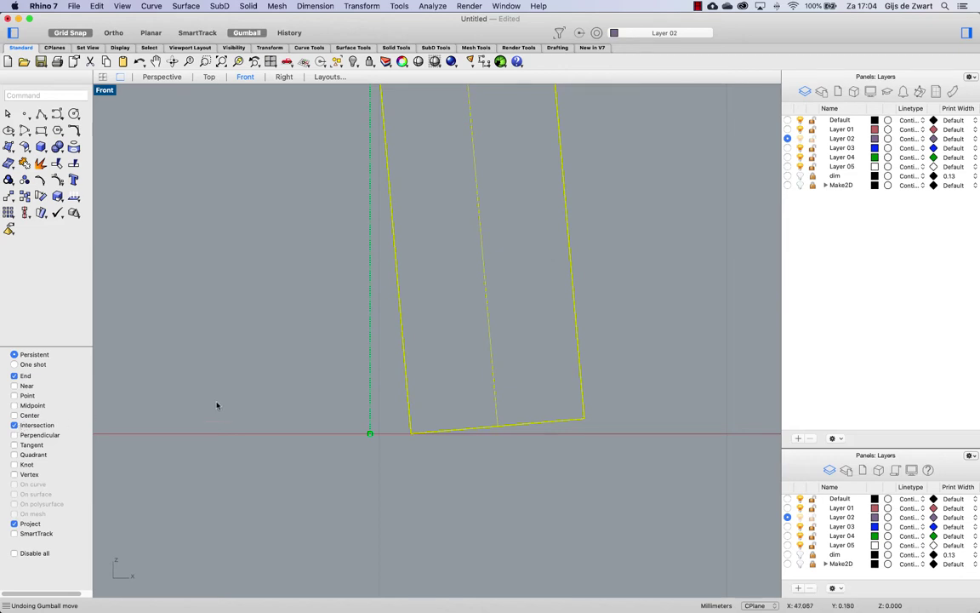
type("move")
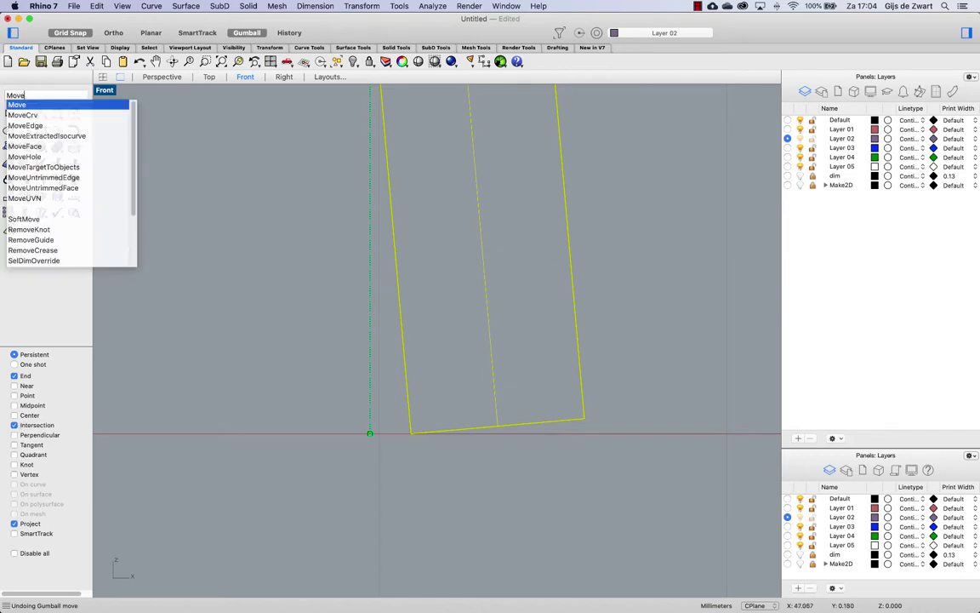
key("Return")
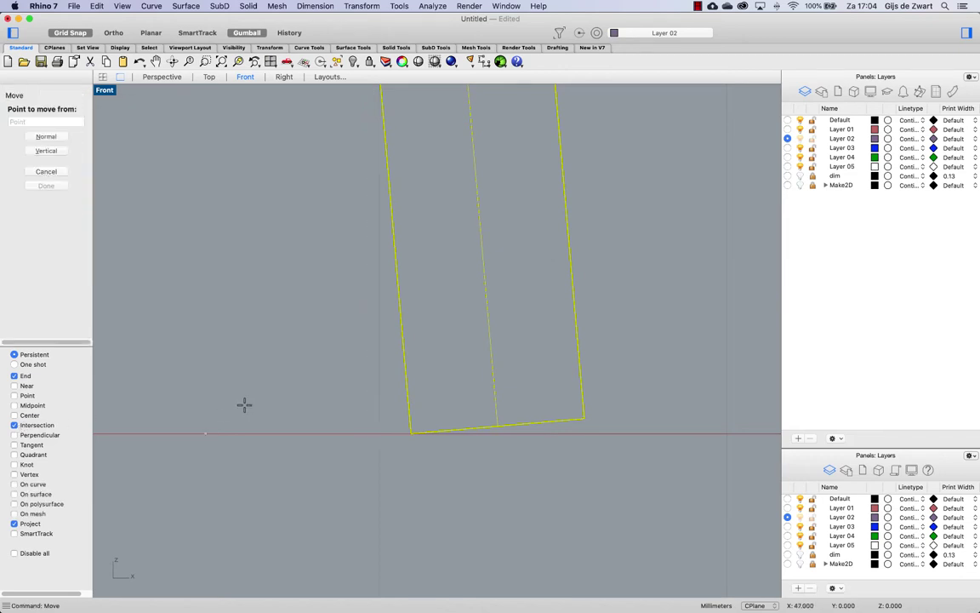
left_click(584, 417)
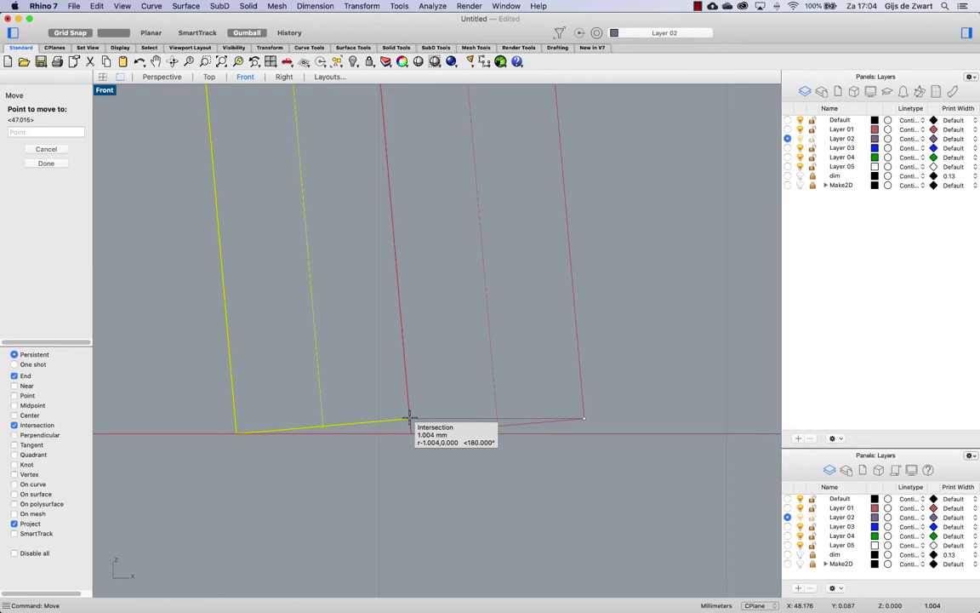
left_click(409, 418)
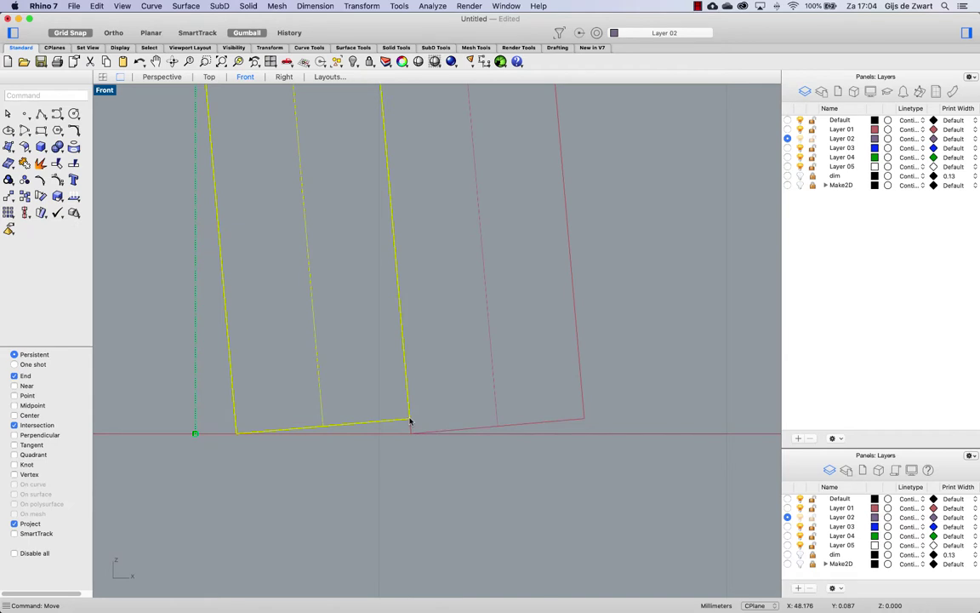
- Stretch the end sheet with Scale1D from its lower inner corner until its upper inner corner meets the underside of the front part's top sheet
scroll(394, 485, "down", 15)
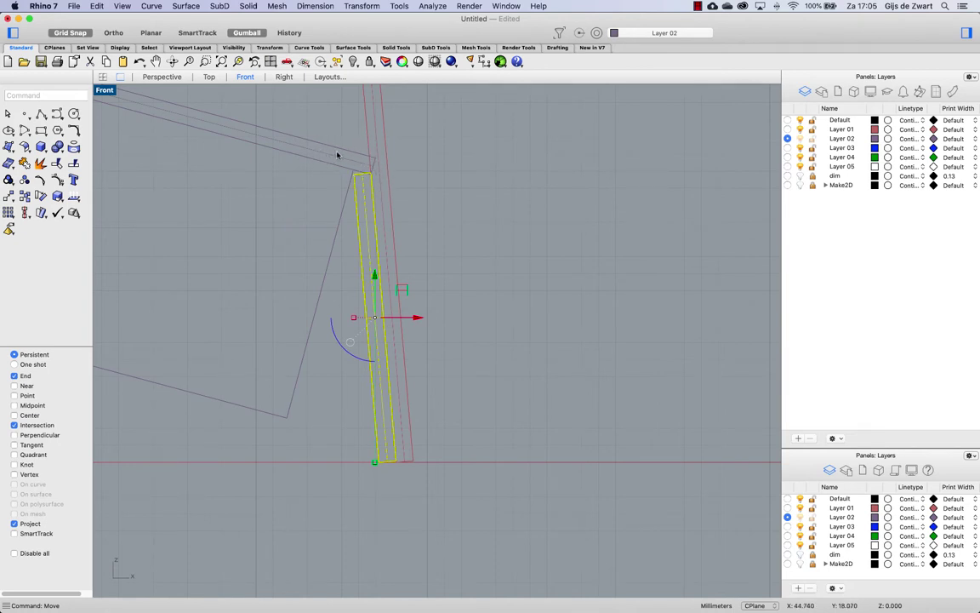
type("scale1d")
key("Return")
left_click(377, 462)
scroll(332, 192, "up", 5)
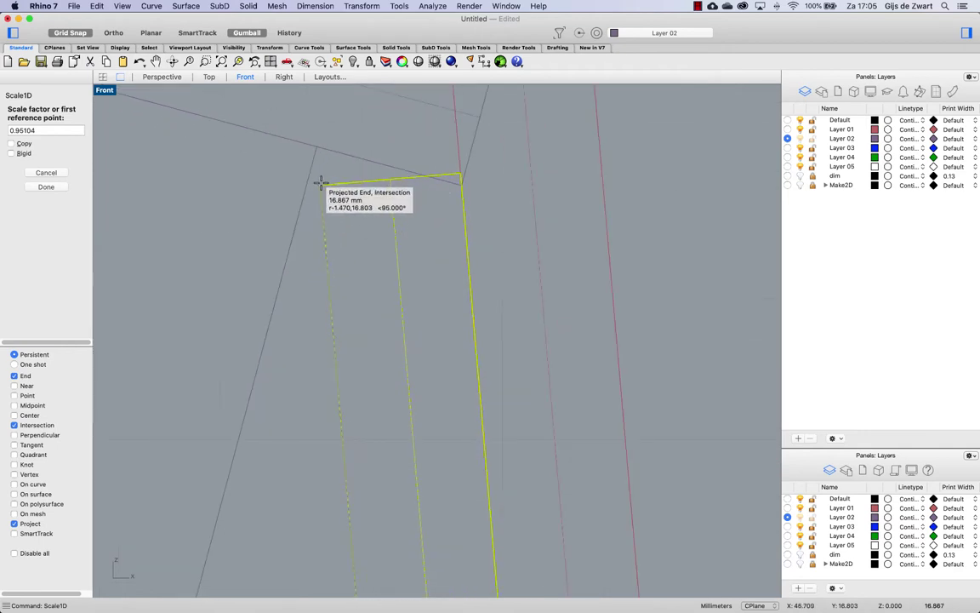
left_click(320, 183)
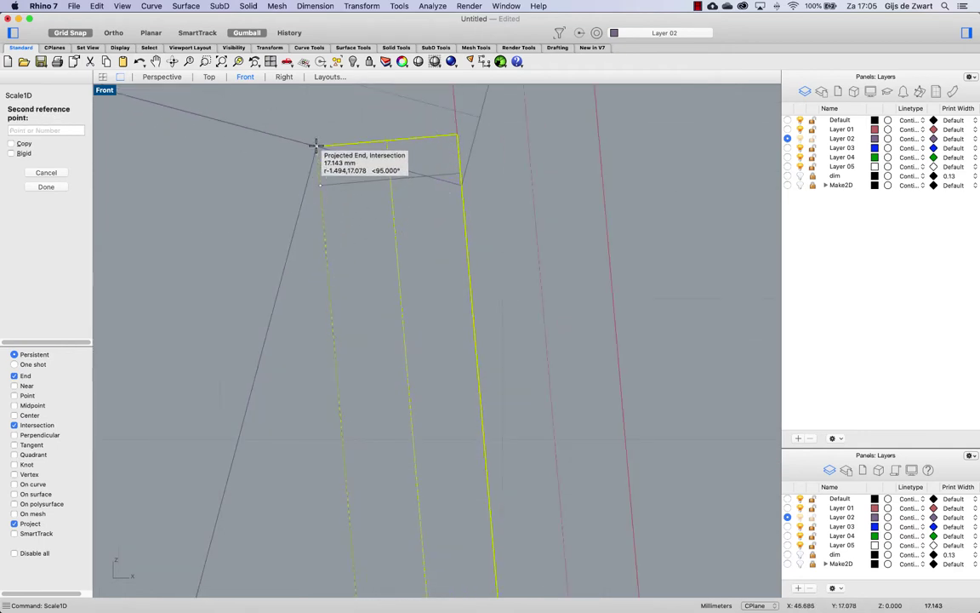
left_click(315, 146)
scroll(327, 179, "down", 5)
key("Escape")
- Shorten the front part's top sheet by moving its solid edit points at the overlapping end to the end sheet's upper inner corner
left_click(313, 160)
scroll(340, 181, "down", 6)
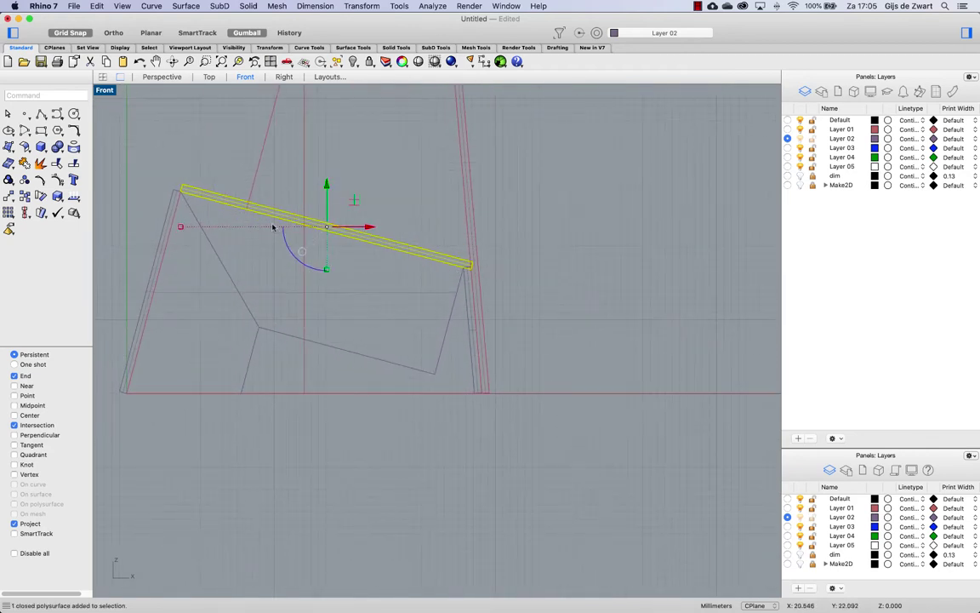
scroll(467, 270, "up", 6)
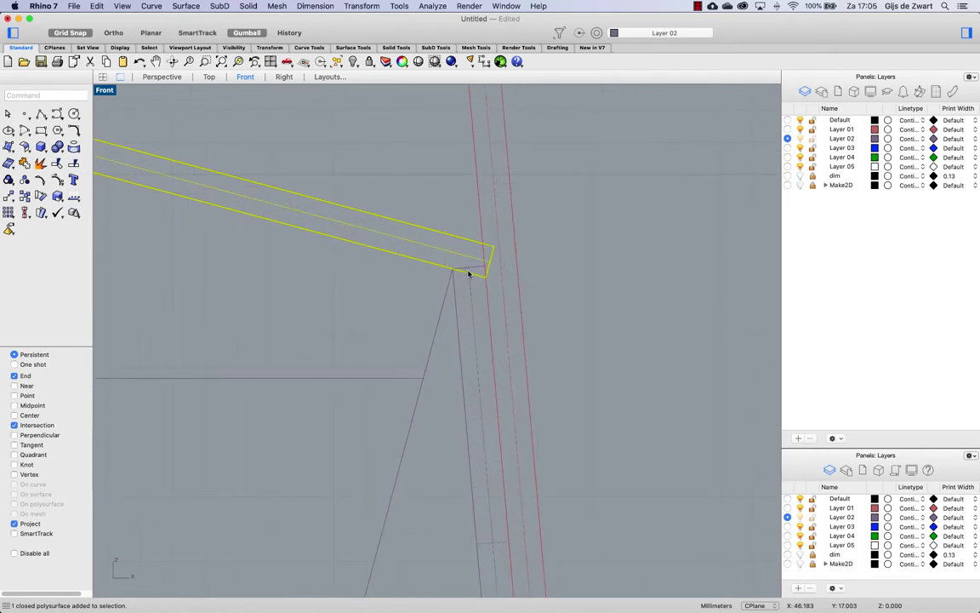
type("sol")
key("Return")
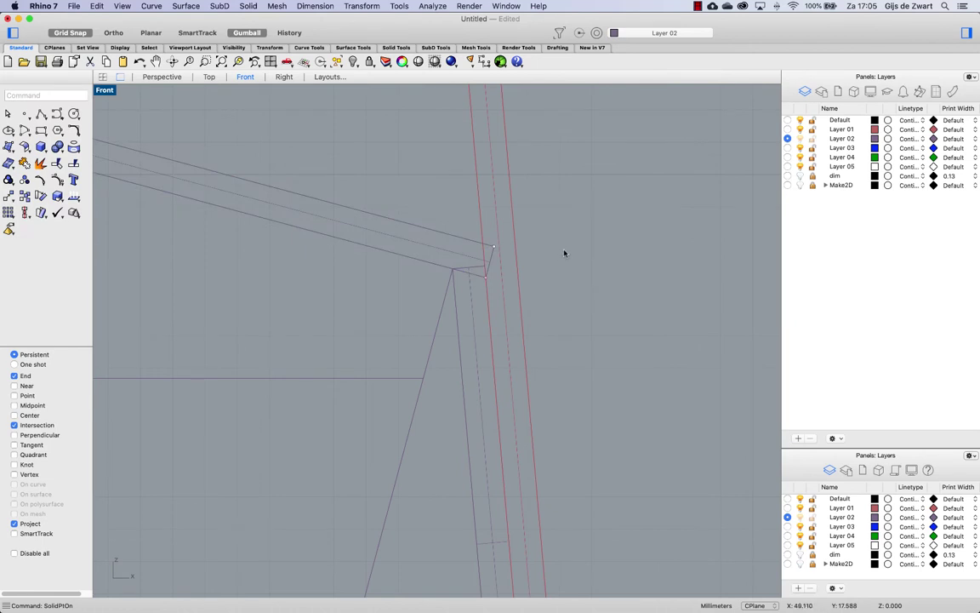
left_click_drag(449, 198, 562, 323)
type("move")
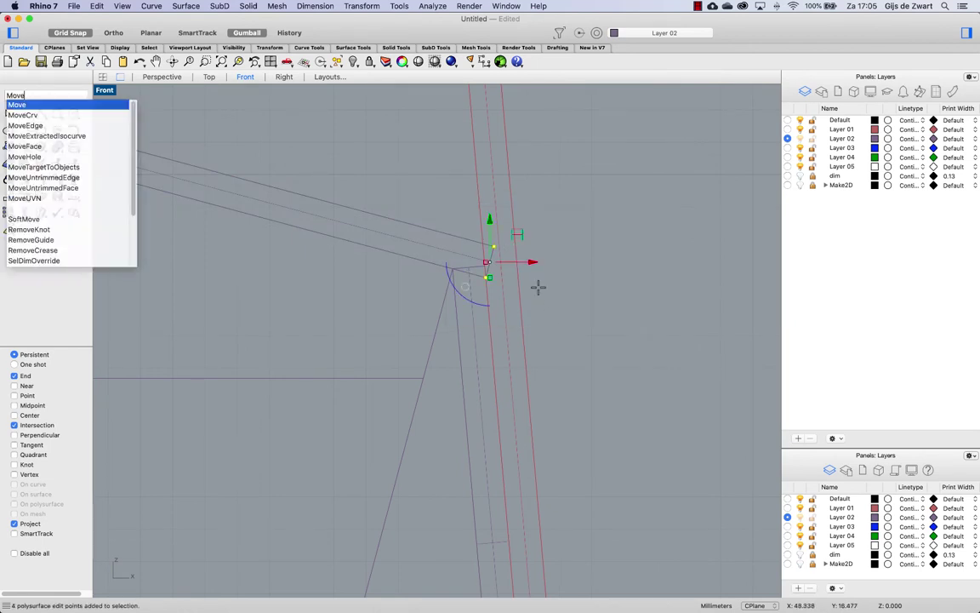
key("Return")
left_click(482, 278)
left_click(454, 270)
scroll(500, 240, "down", 10)
left_click(580, 228)
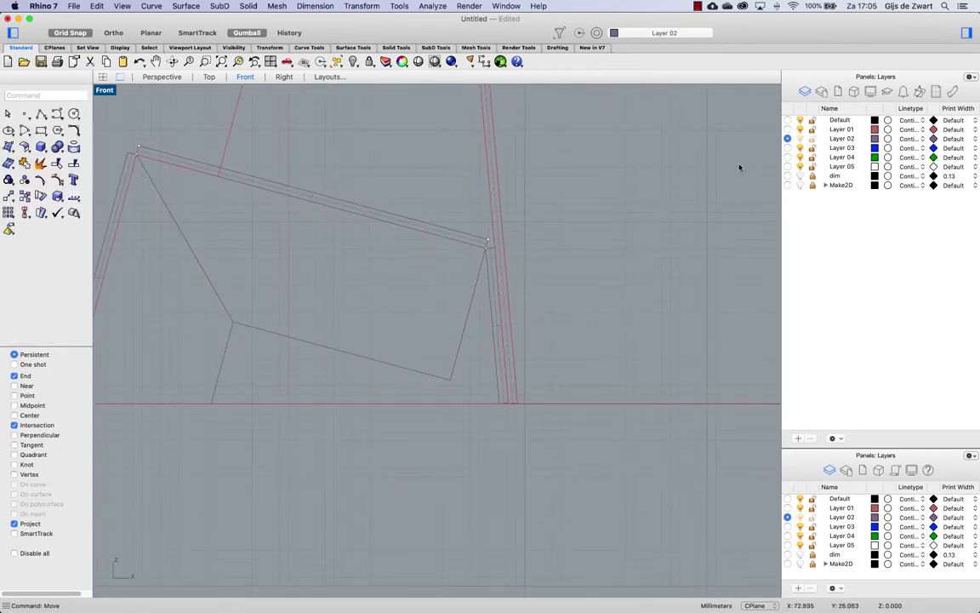
- Hide Layer 01 and inspect the front part's sheet corners in a full-size Perspective view
left_click(800, 129)
double_click(104, 90)
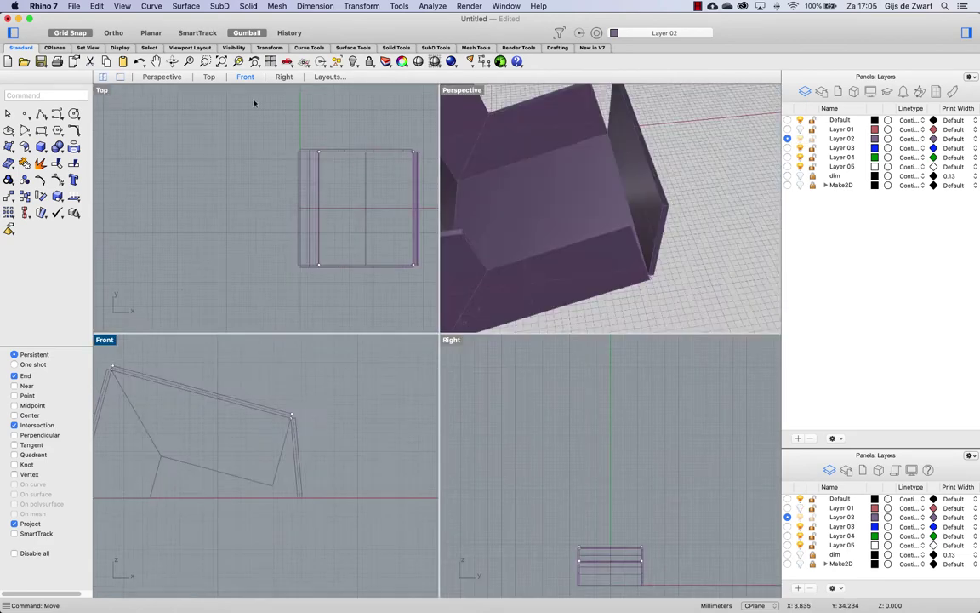
double_click(460, 90)
right_click_drag(547, 162, 554, 394)
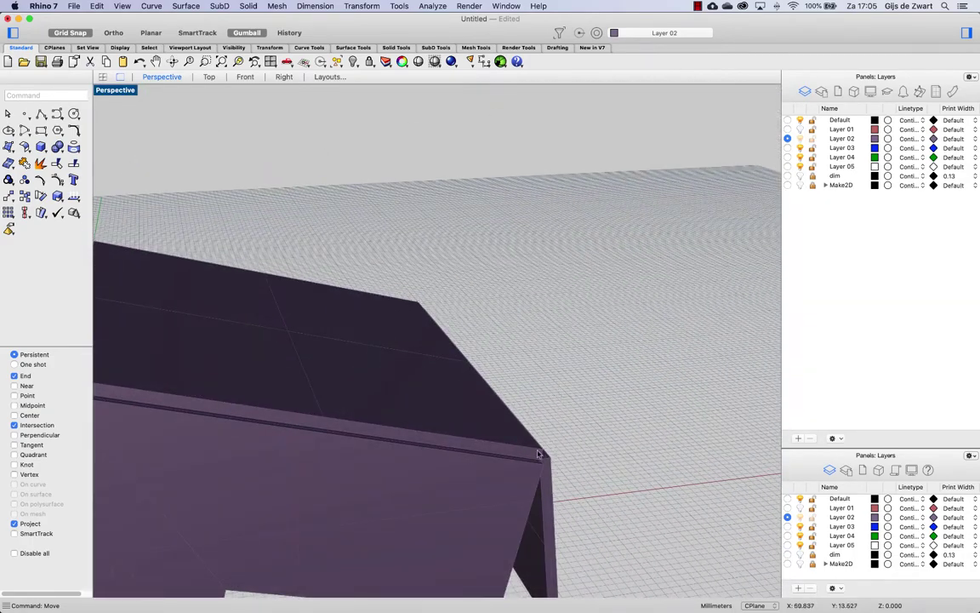
right_click_drag(533, 449, 482, 237)
scroll(483, 335, "down", 5)
scroll(721, 220, "up", 3)
- Display the dim and Make2D layers to compare the front part and its thumb cut-out with the 2D views, and hide both layers again
left_click(800, 177)
left_click(800, 185)
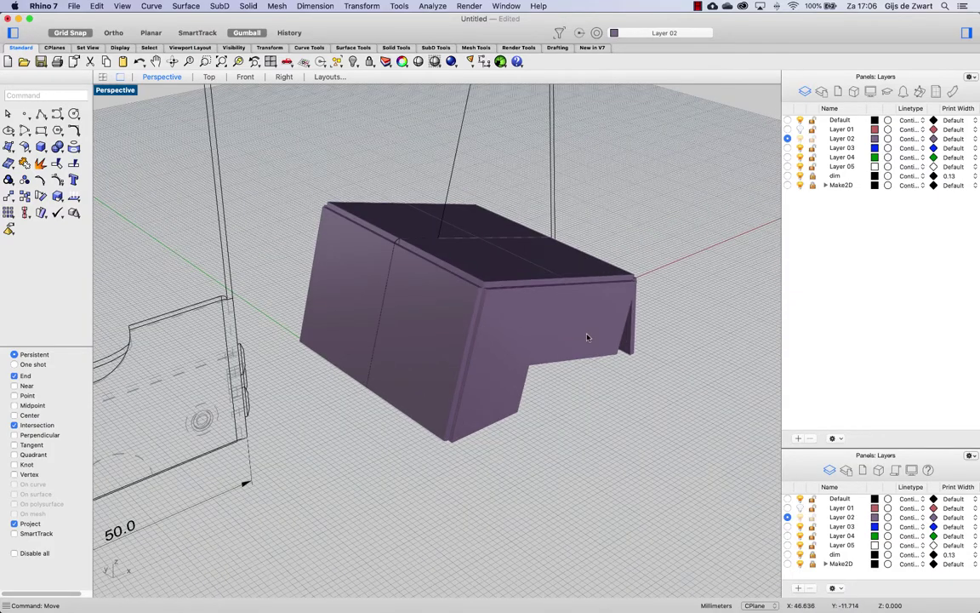
scroll(586, 337, "down", 6)
right_click_drag(557, 329, 541, 336)
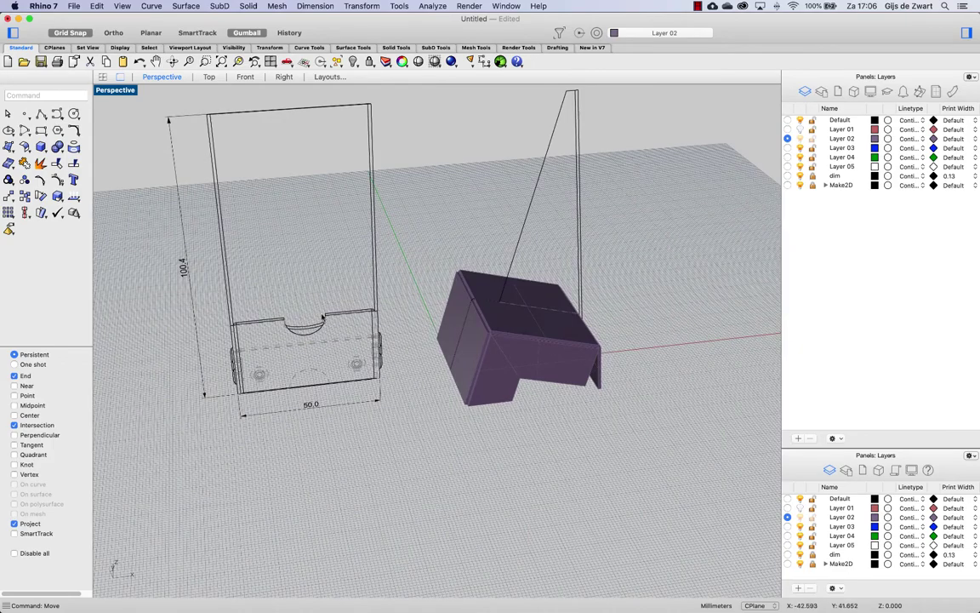
scroll(388, 300, "down", 6)
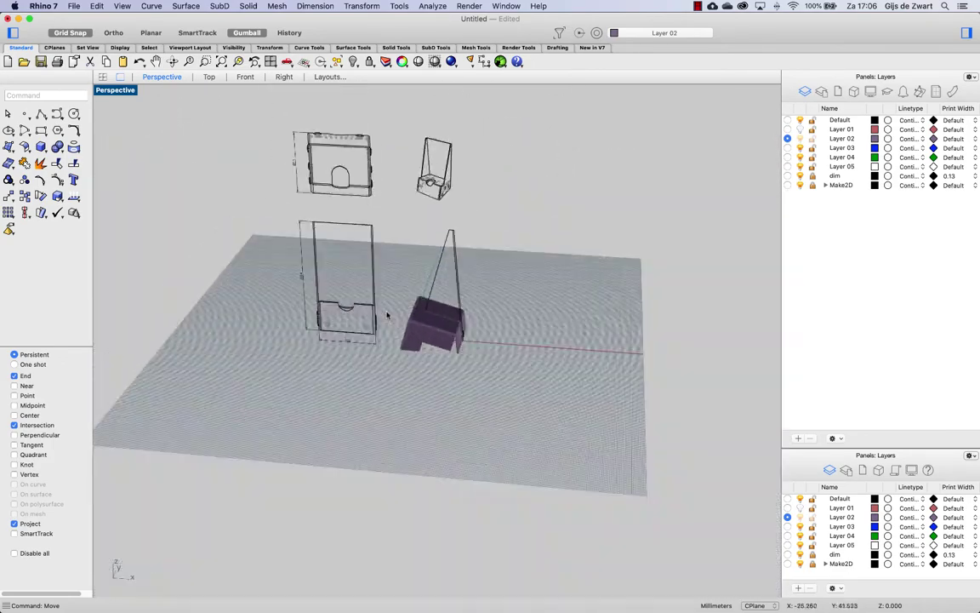
scroll(412, 284, "up", 8)
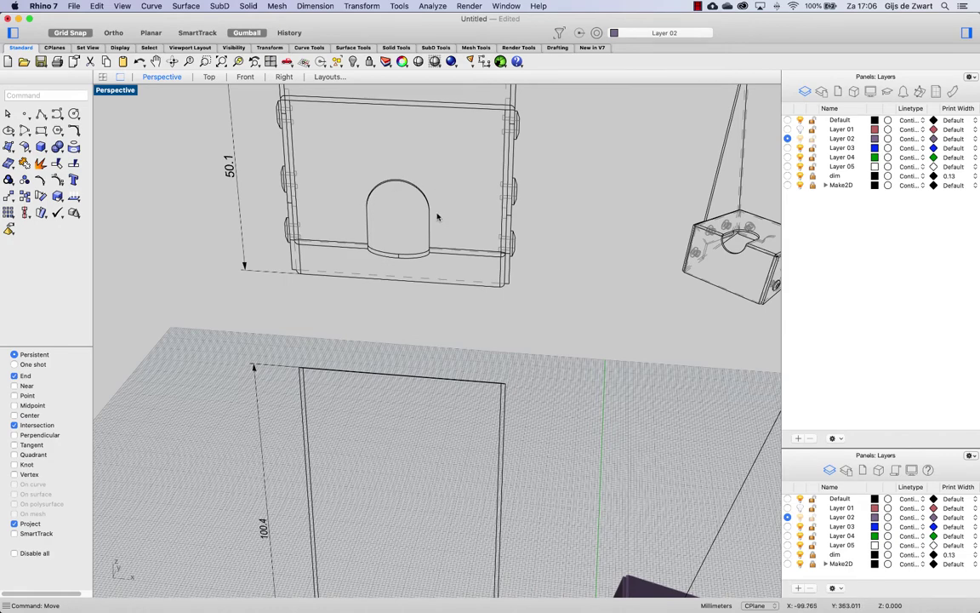
scroll(428, 214, "down", 3)
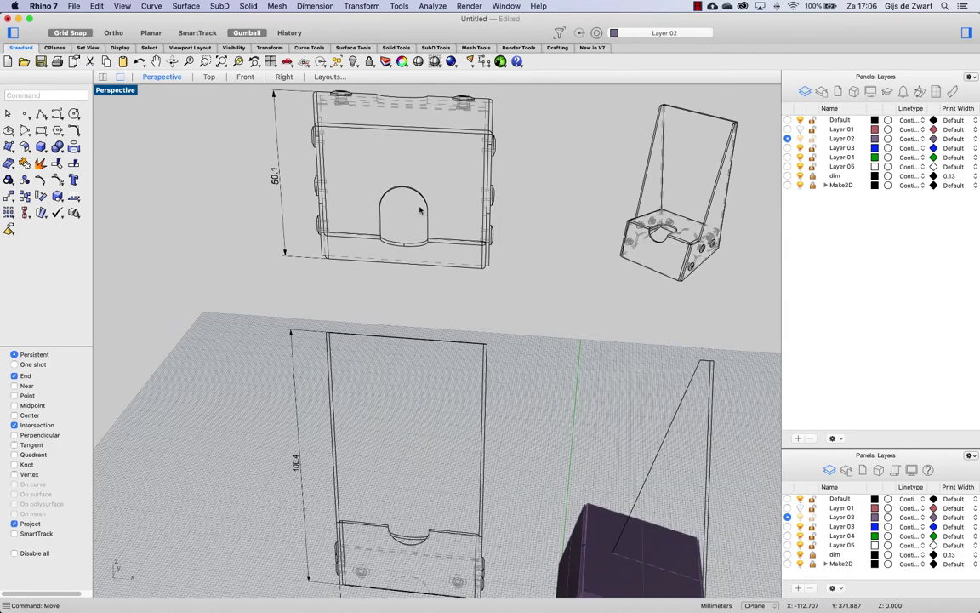
scroll(416, 230, "down", 8)
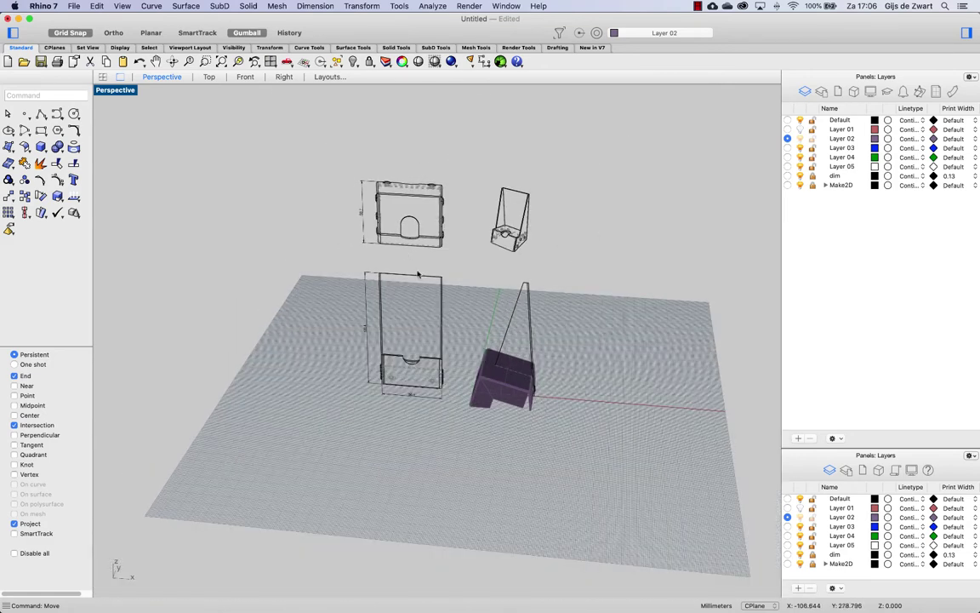
right_click_drag(429, 293, 579, 341)
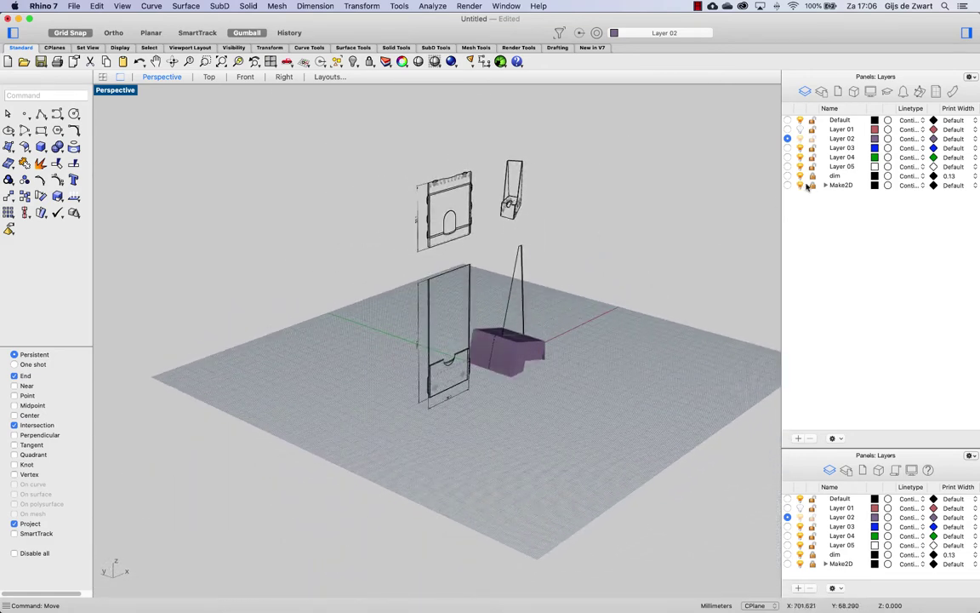
left_click(800, 175)
left_click(799, 185)
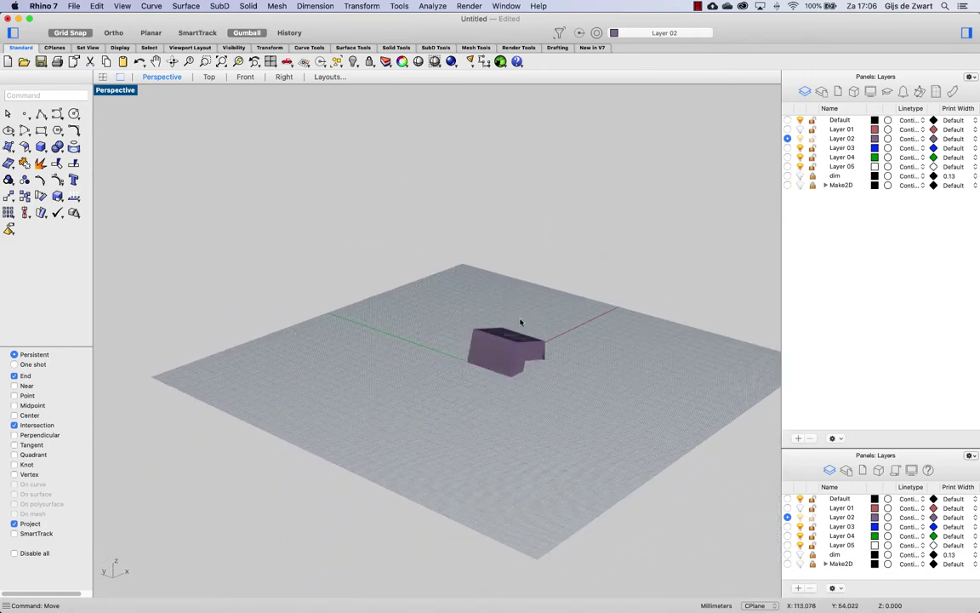
- Change Layer 02's colour to a lighter greyish purple
mouse_move(520, 328)
right_mouse_down()
mouse_move(540, 346)
mouse_move(583, 333)
mouse_move(513, 332)
right_mouse_up()
scroll(453, 291, "up", 10)
right_click_drag(427, 301, 377, 269)
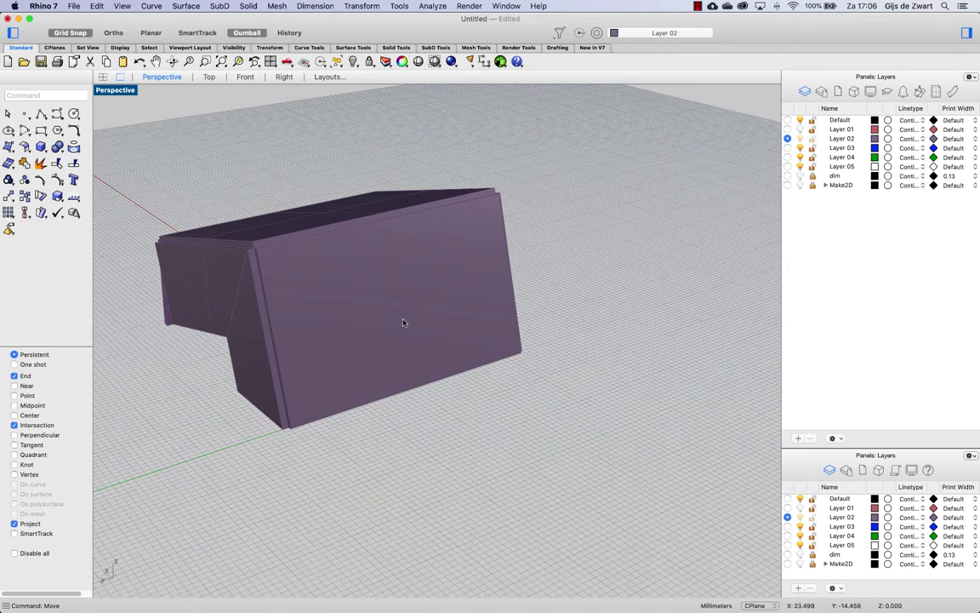
left_click(874, 138)
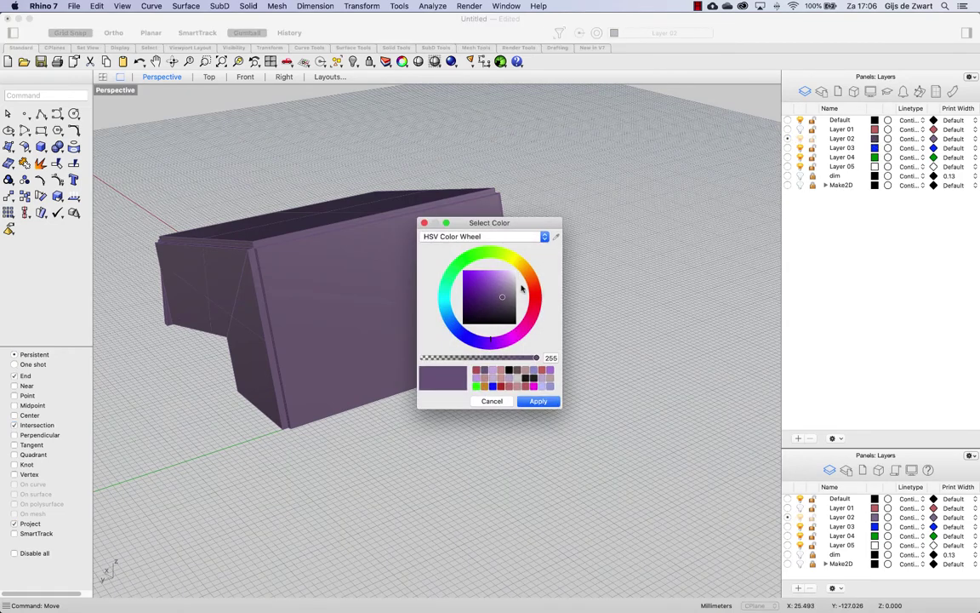
left_click(514, 287)
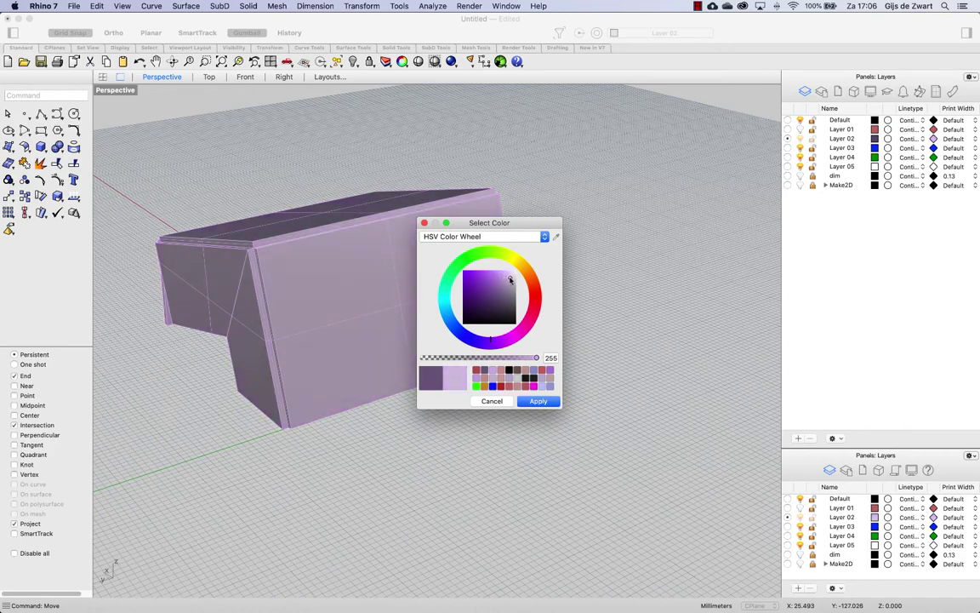
left_click_drag(510, 280, 507, 284)
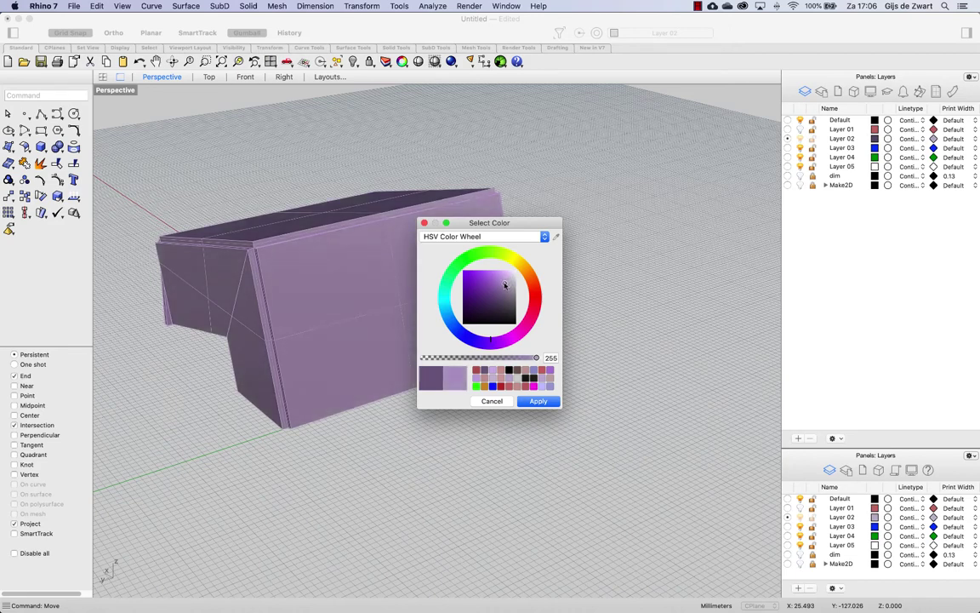
left_click(537, 404)
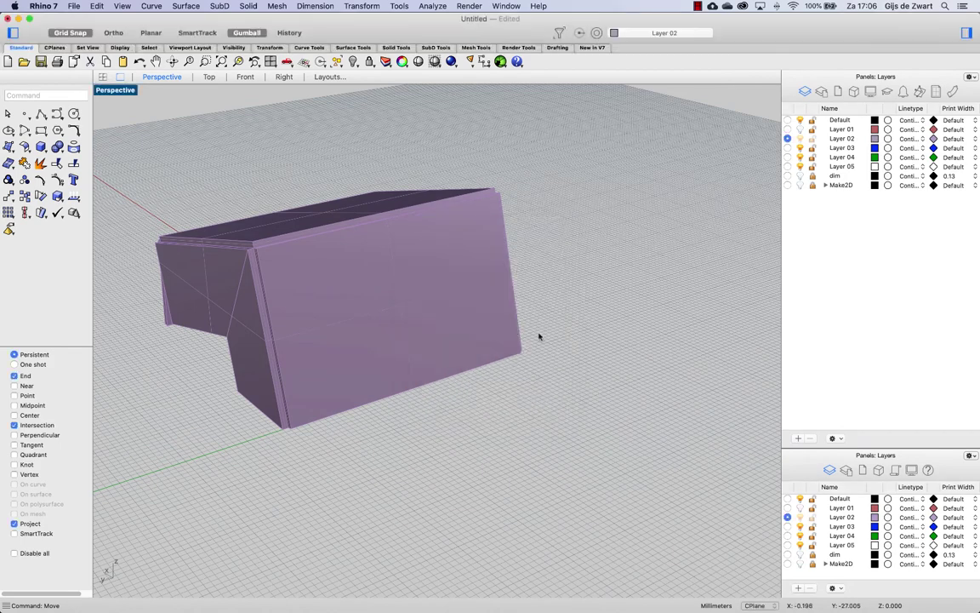
- Set the Shaded display mode's isocurve color usage to a single color for all isocurves, using black
right_click_drag(565, 300, 570, 300)
scroll(570, 300, "left", 5)
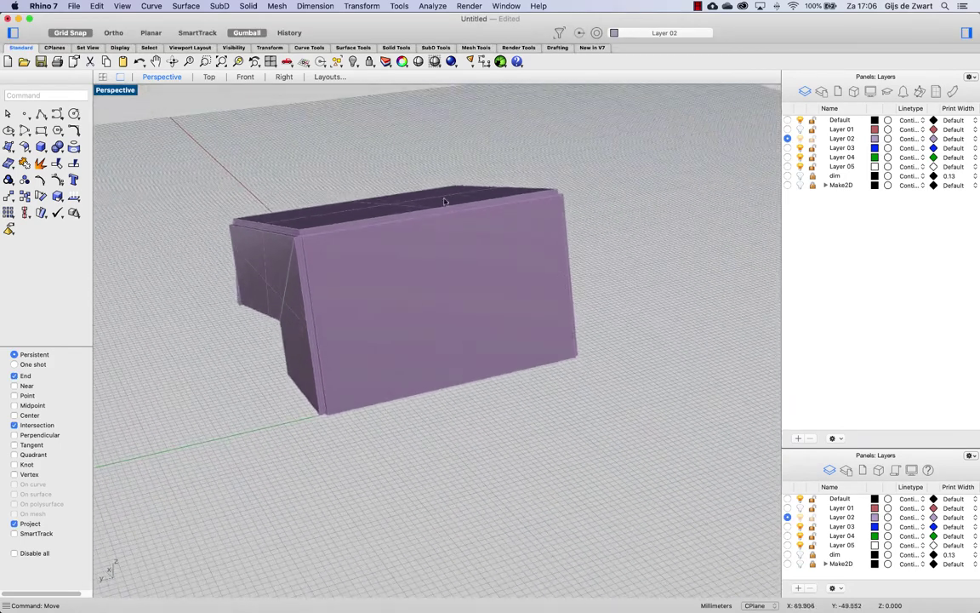
key("super+comma")
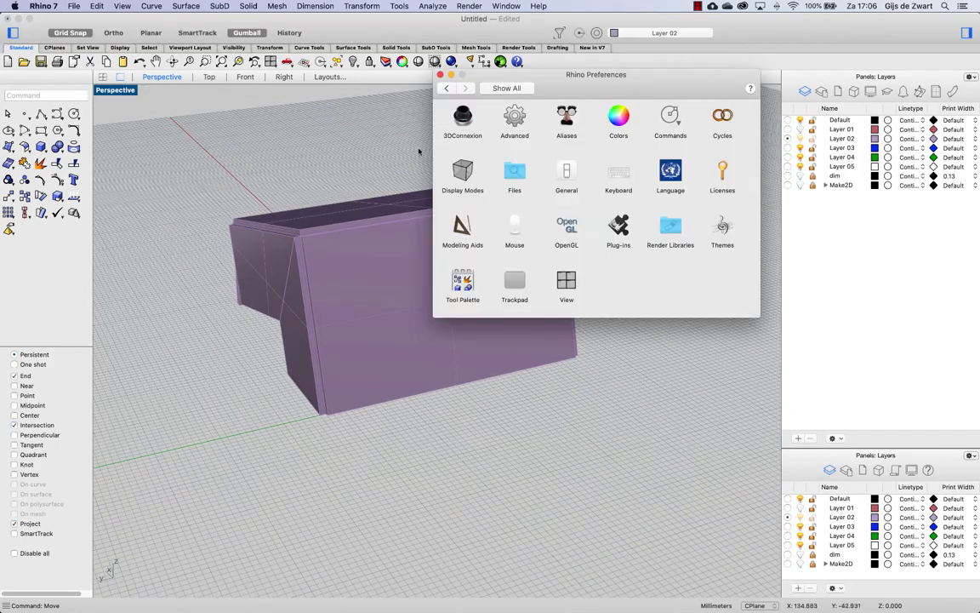
left_click(460, 168)
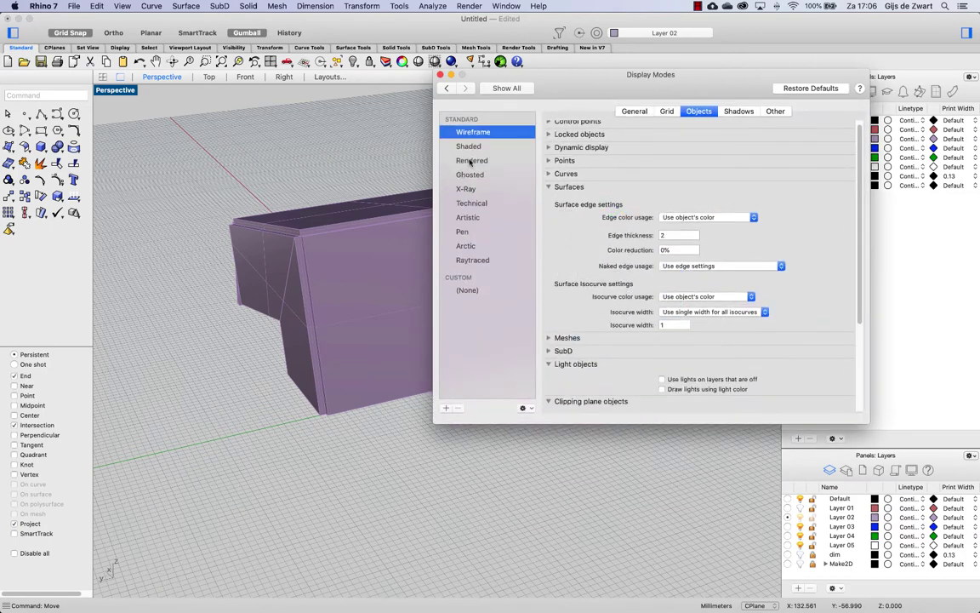
left_click(473, 148)
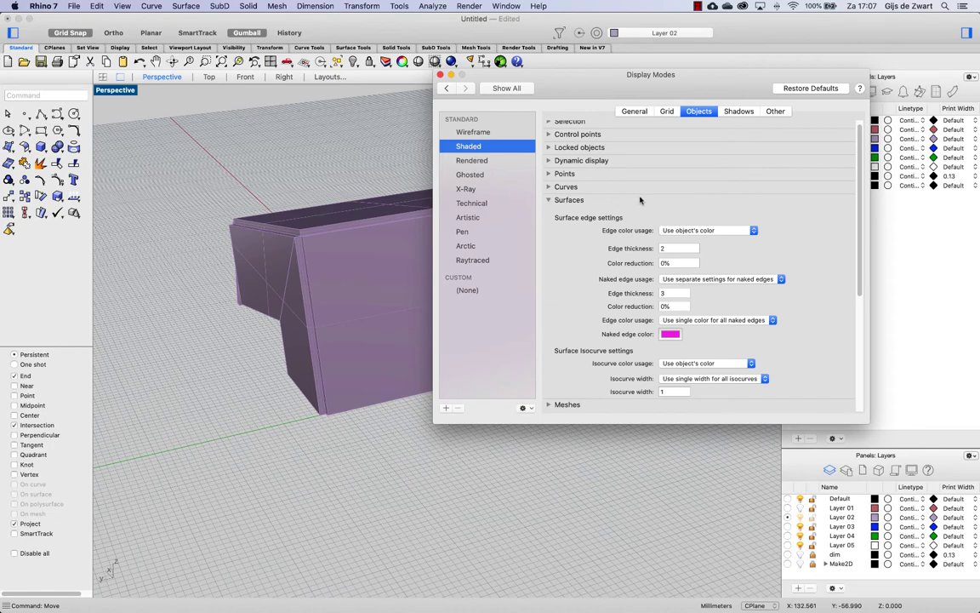
scroll(640, 199, "down", 3)
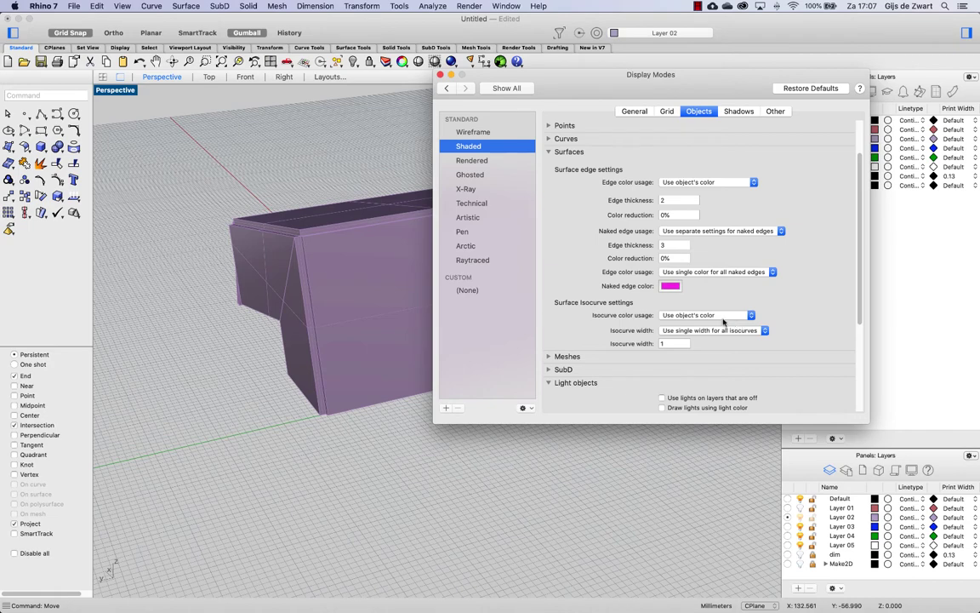
left_click(722, 319)
left_click(707, 325)
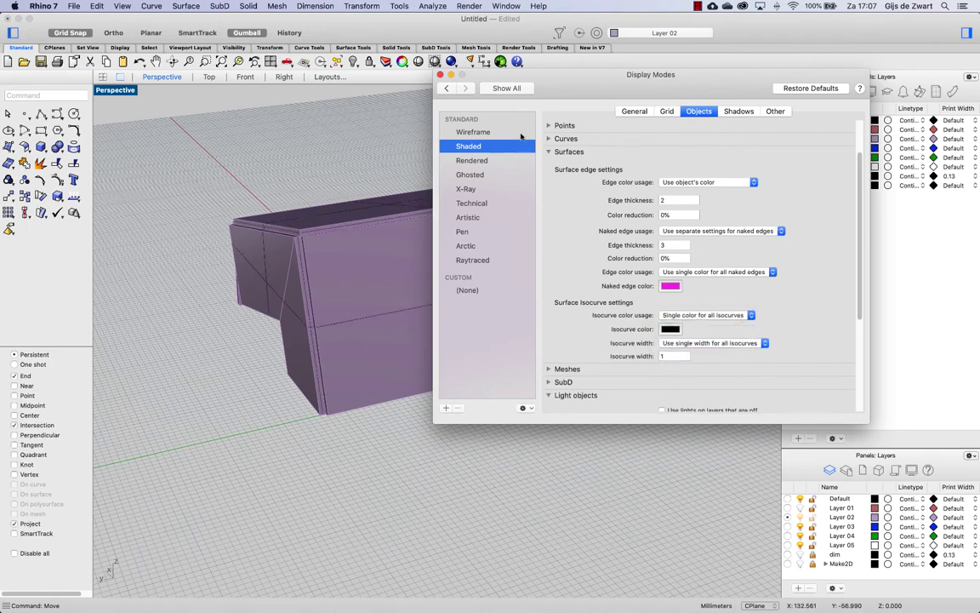
left_click(439, 75)
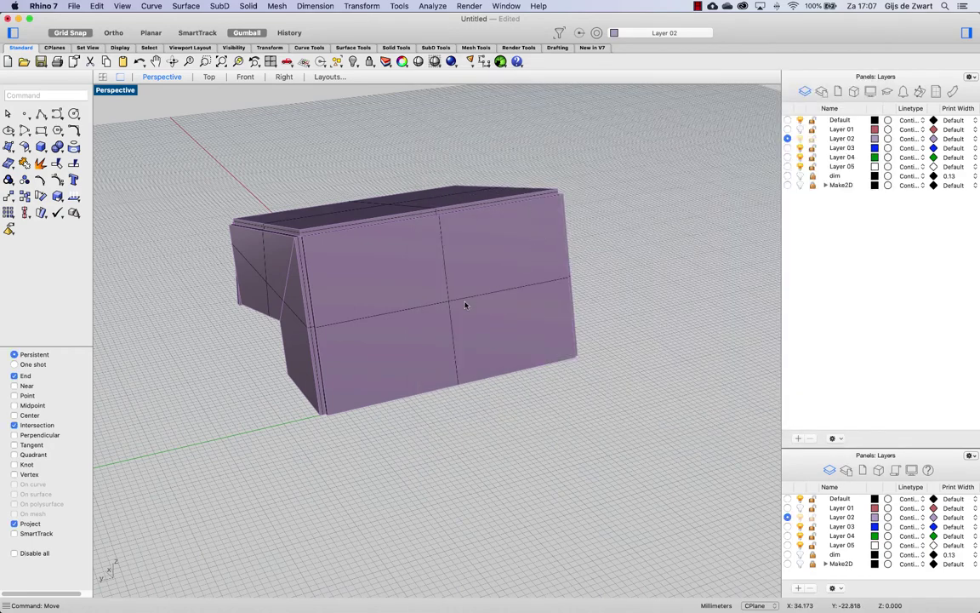
- Align the construction plane to the front part's large outer front sheet
scroll(477, 349, "up", 5)
right_click_drag(493, 328, 446, 328)
right_click_drag(544, 309, 291, 314, "shift")
right_click_drag(514, 342, 461, 341)
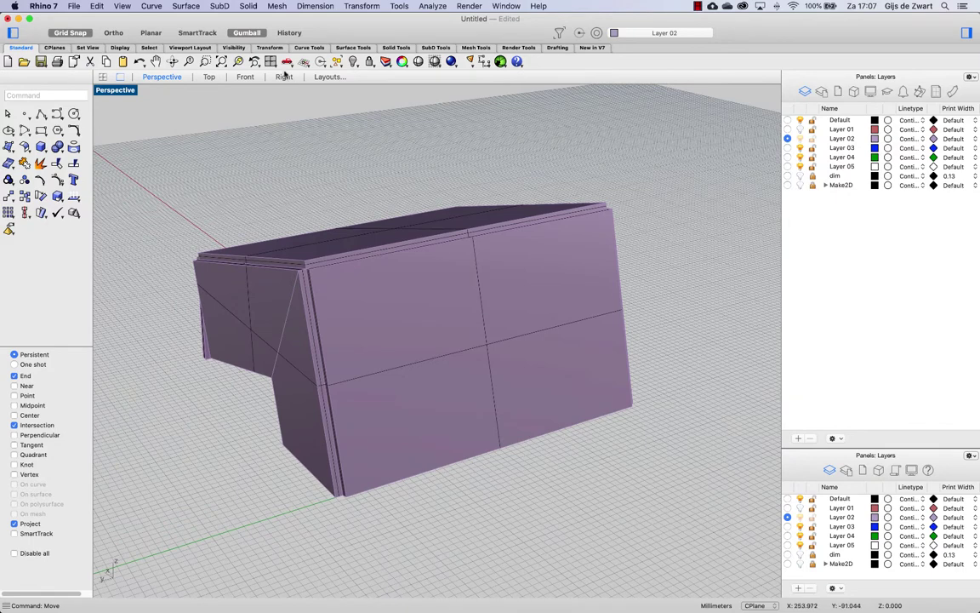
left_click(51, 49)
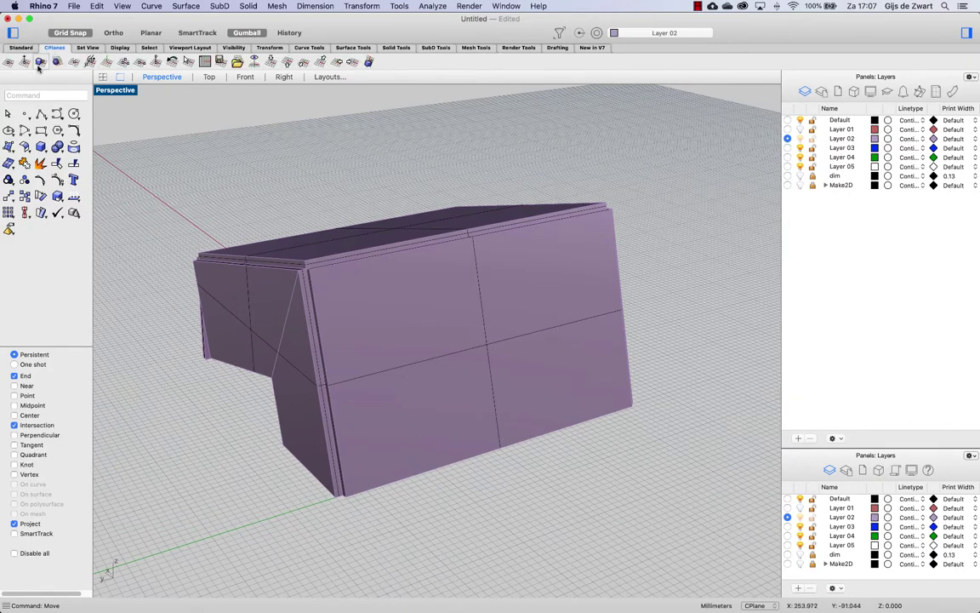
left_click(36, 62)
left_click(472, 366)
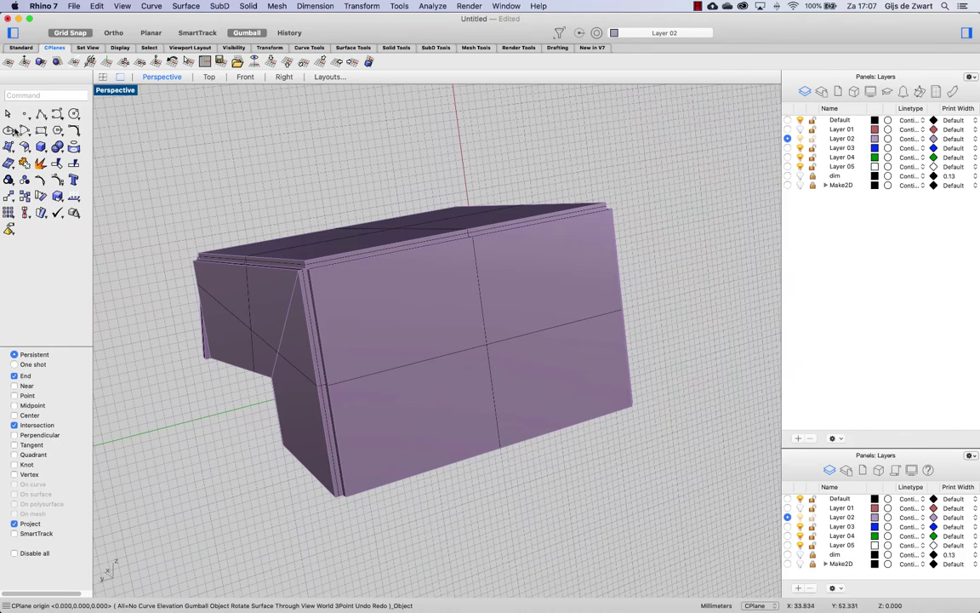
- Cut a round hole 14 mm in diameter and 1 mm deep in the front sheet, centred on its upper edge's midpoint with Midpoint snapping enabled
type("roundHole")
key("Return")
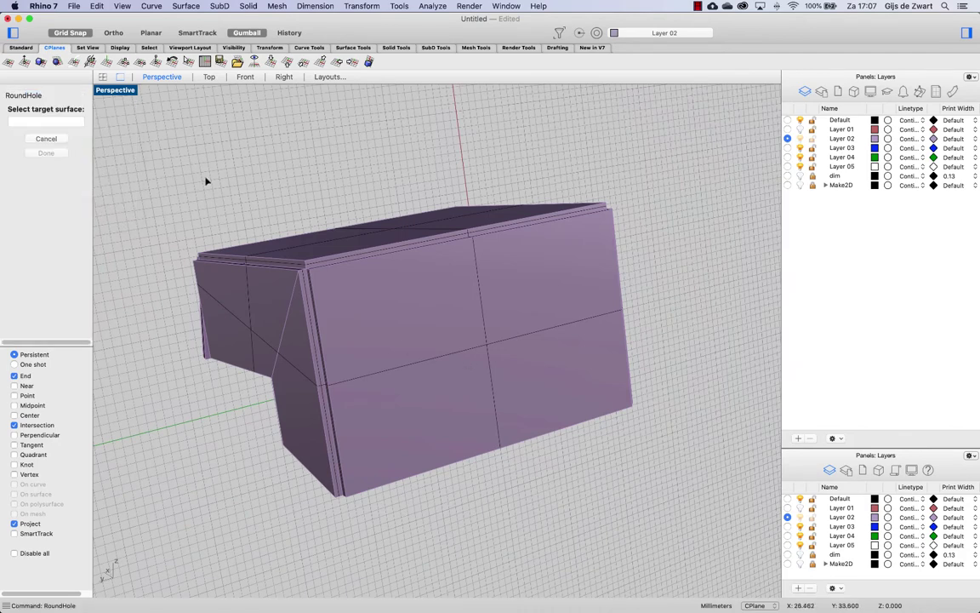
left_click(482, 302)
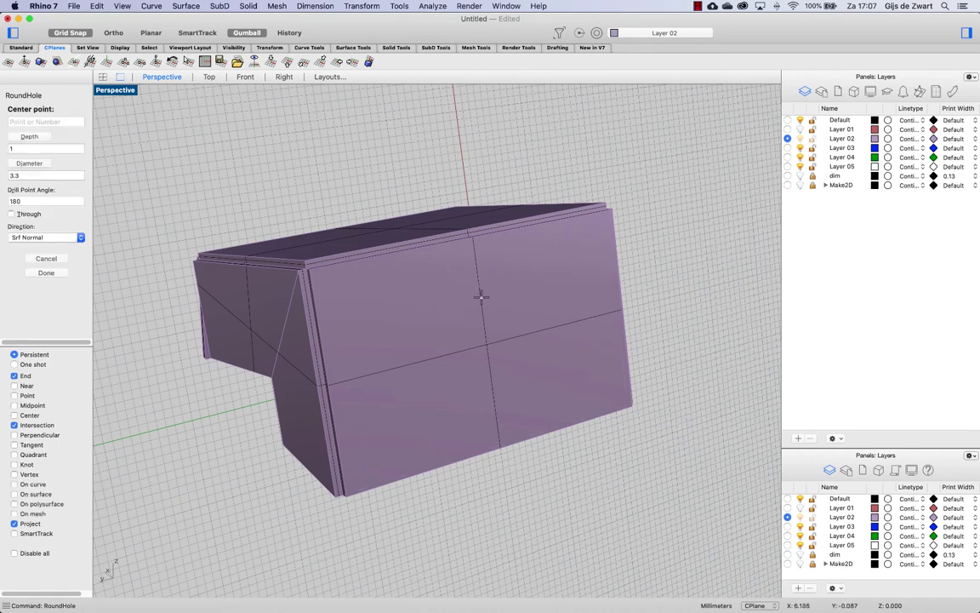
left_click(32, 162)
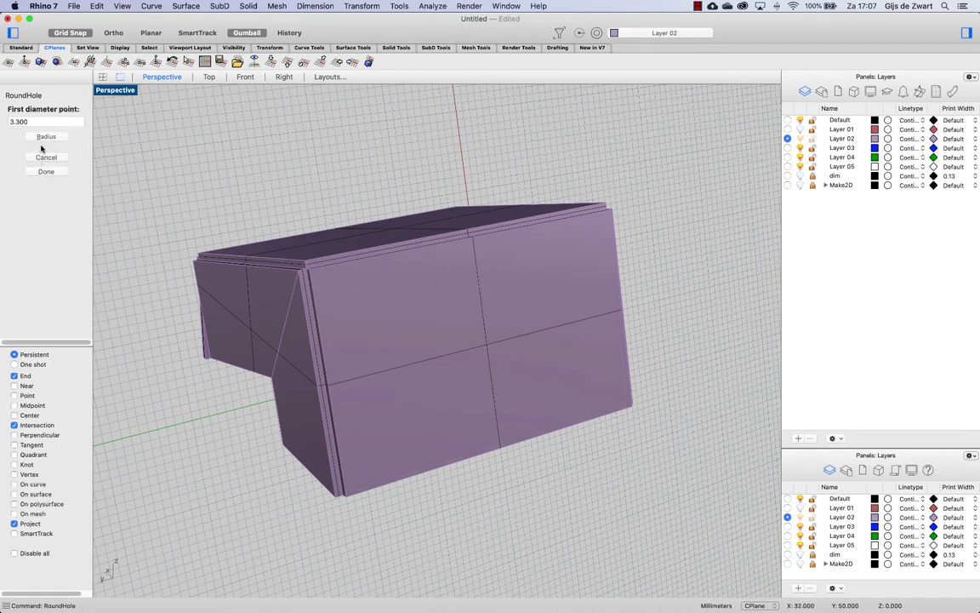
type("14")
key("Return")
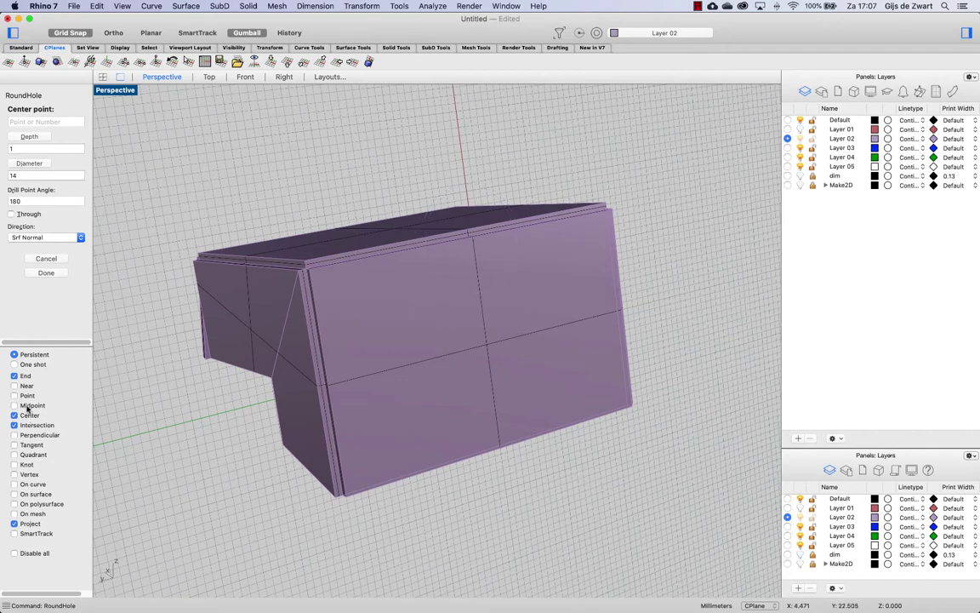
left_click(28, 407)
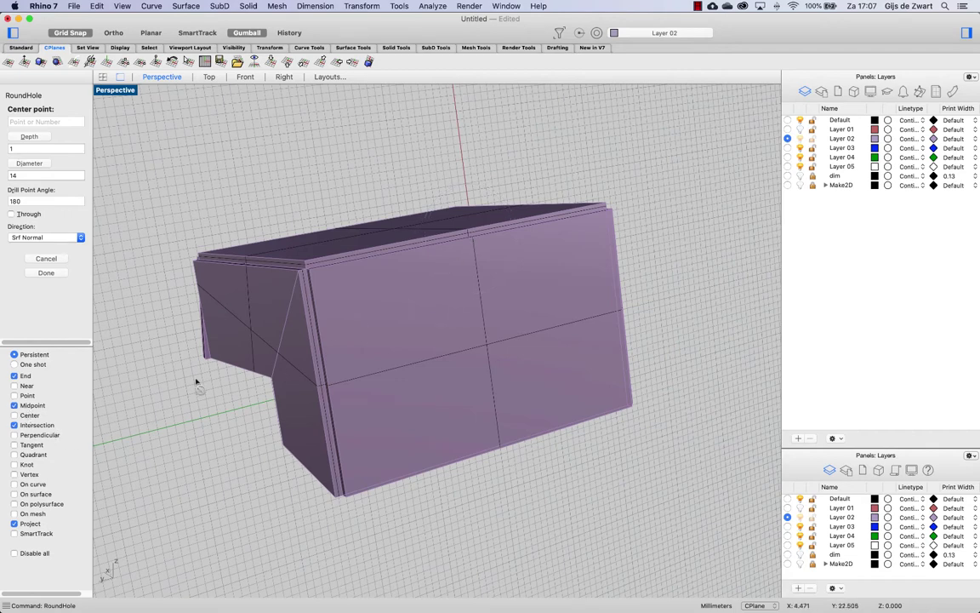
left_click(476, 239)
key("Return")
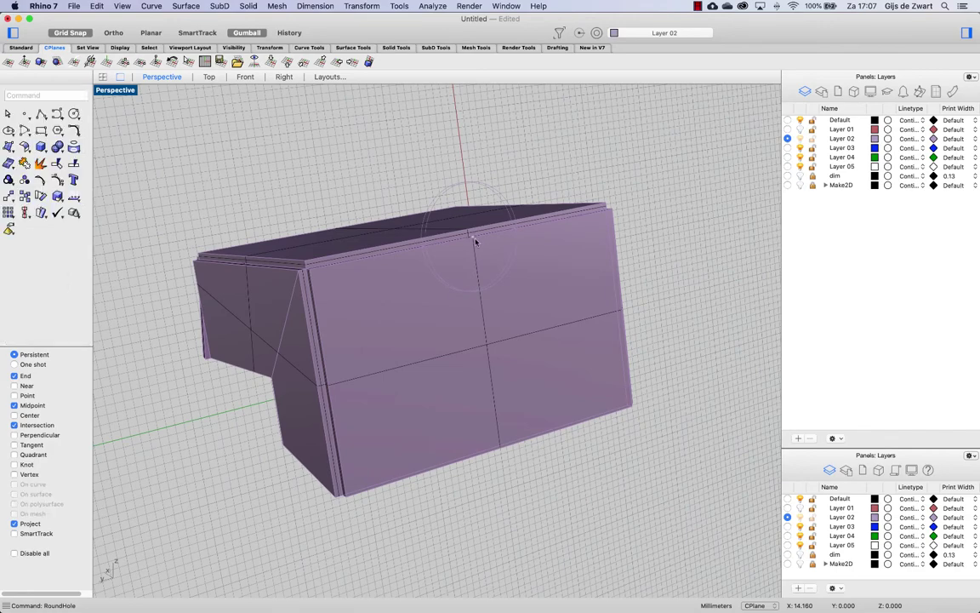
- Reset the construction plane to World Top and realign it by three points to the sloping top sheet, with its origin at the front edge's midpoint
right_click_drag(647, 302, 512, 335)
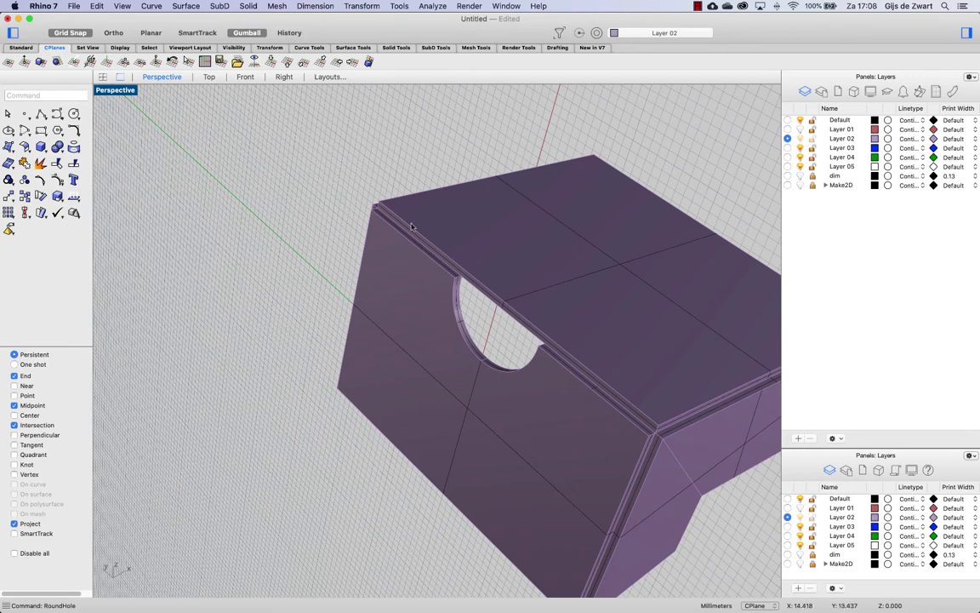
left_click(271, 63)
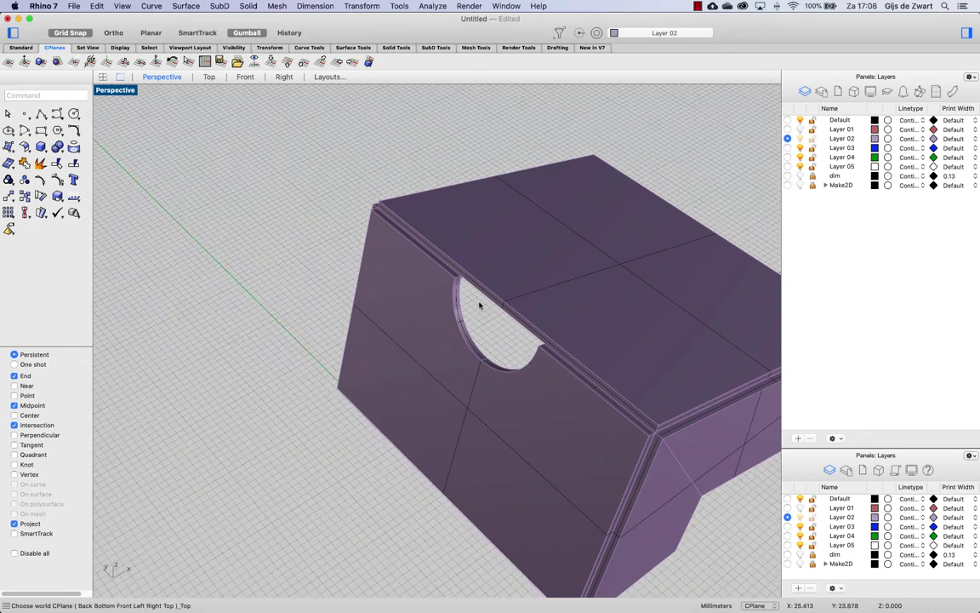
right_click_drag(479, 242, 585, 291)
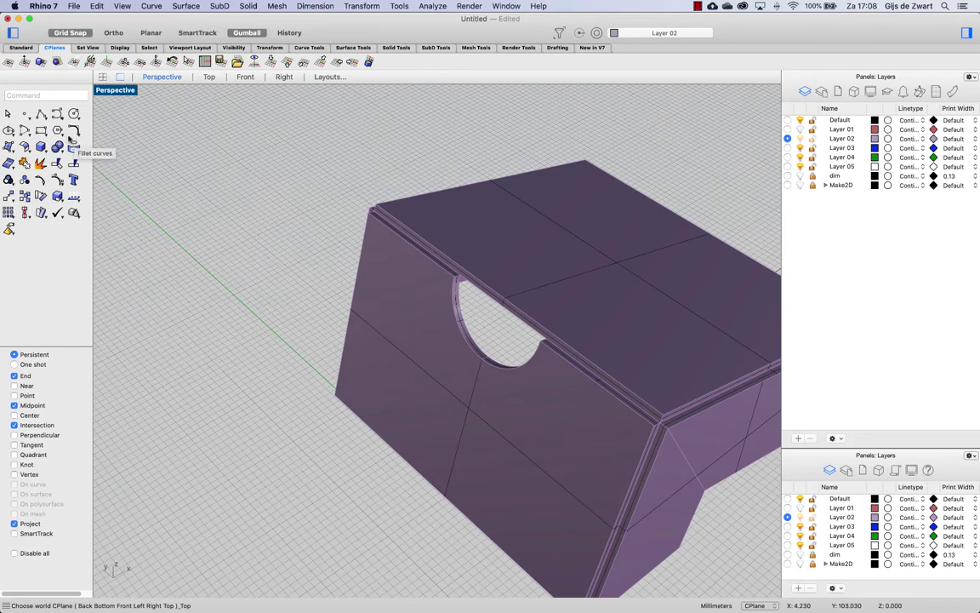
left_click(109, 62)
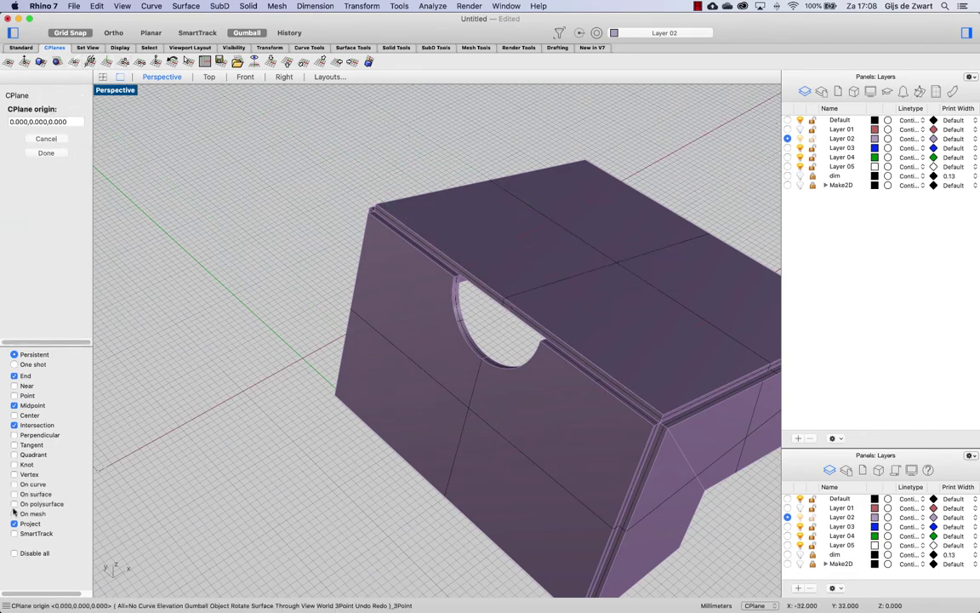
left_click(504, 295)
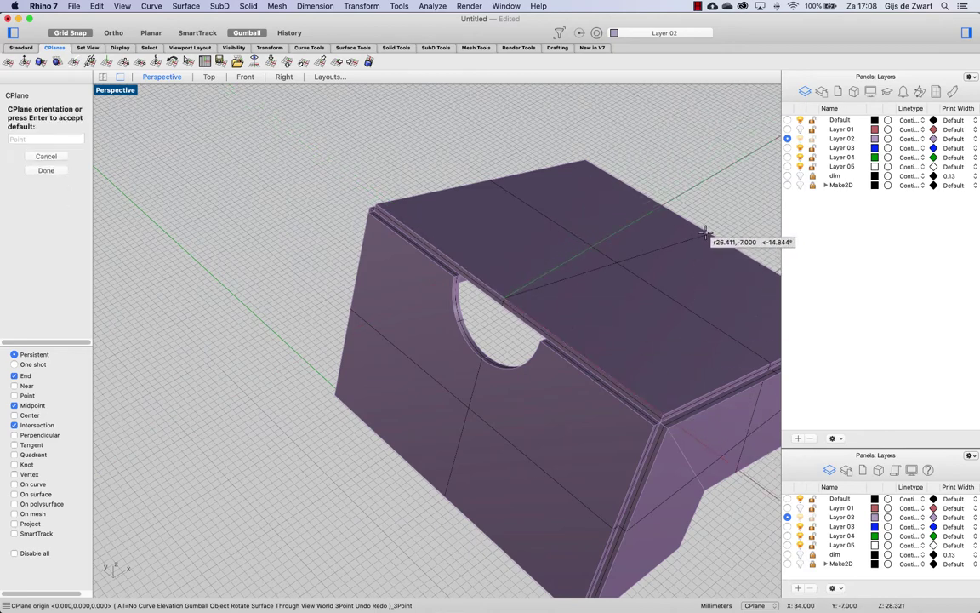
left_click(693, 175)
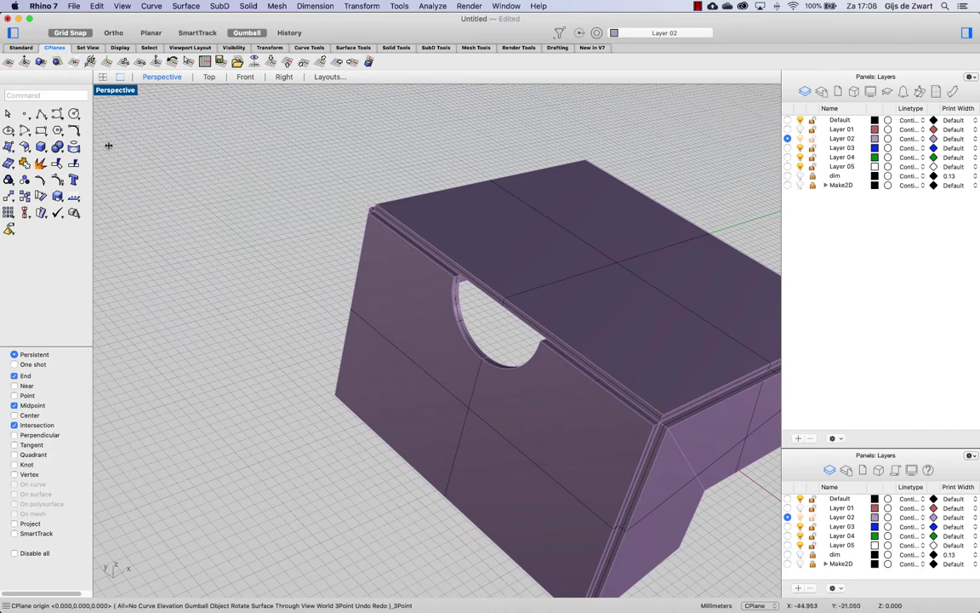
- Draw a straight polyline 9 mm long on the top sheet, running inward from the midpoint of its front edge
left_click(41, 113)
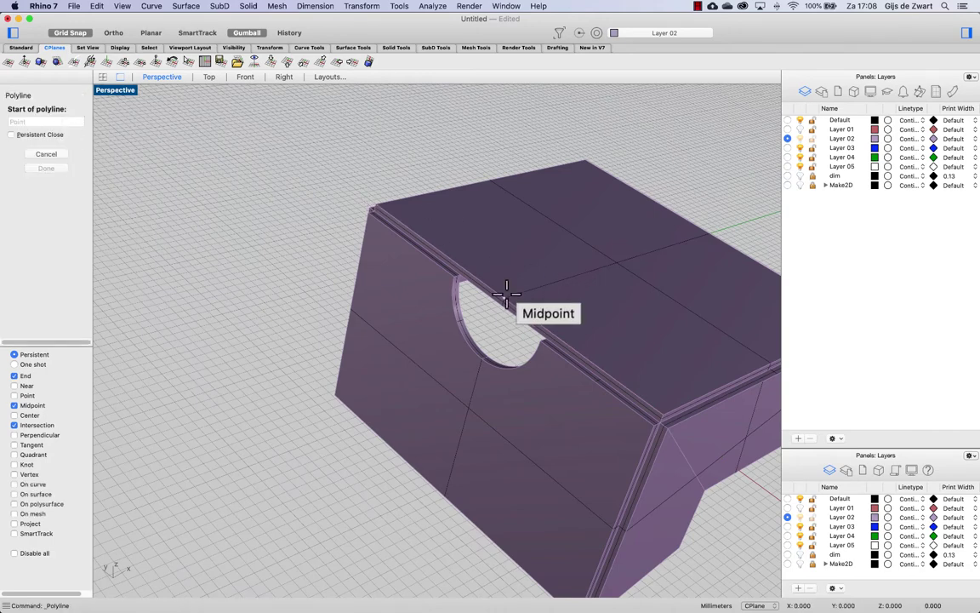
left_click(505, 296)
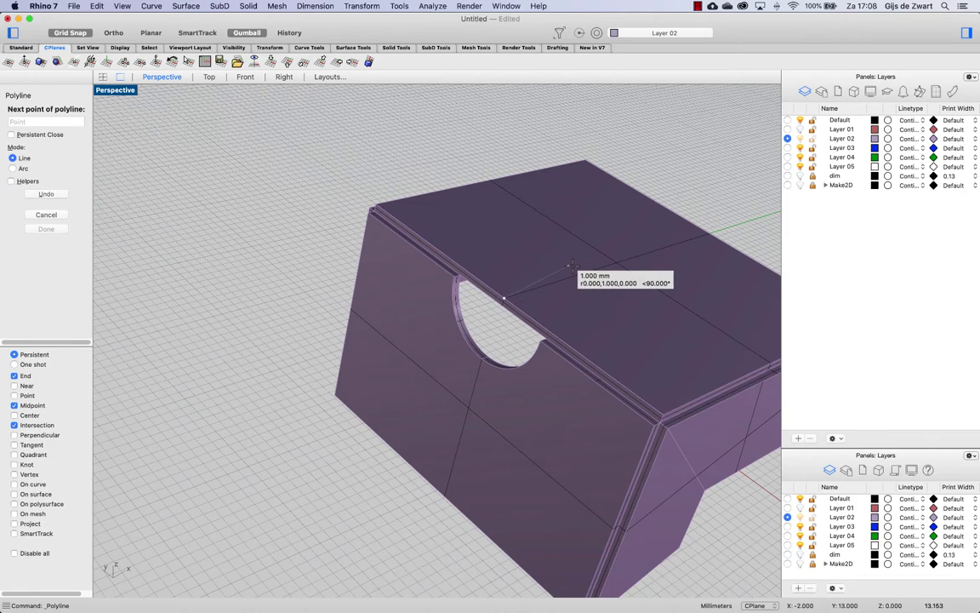
key("shift")
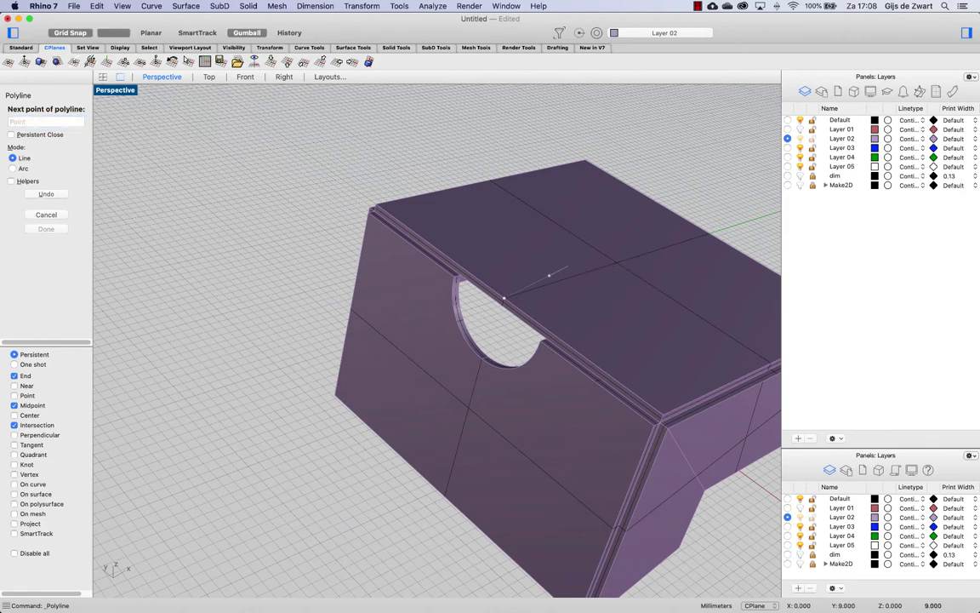
left_click(590, 267)
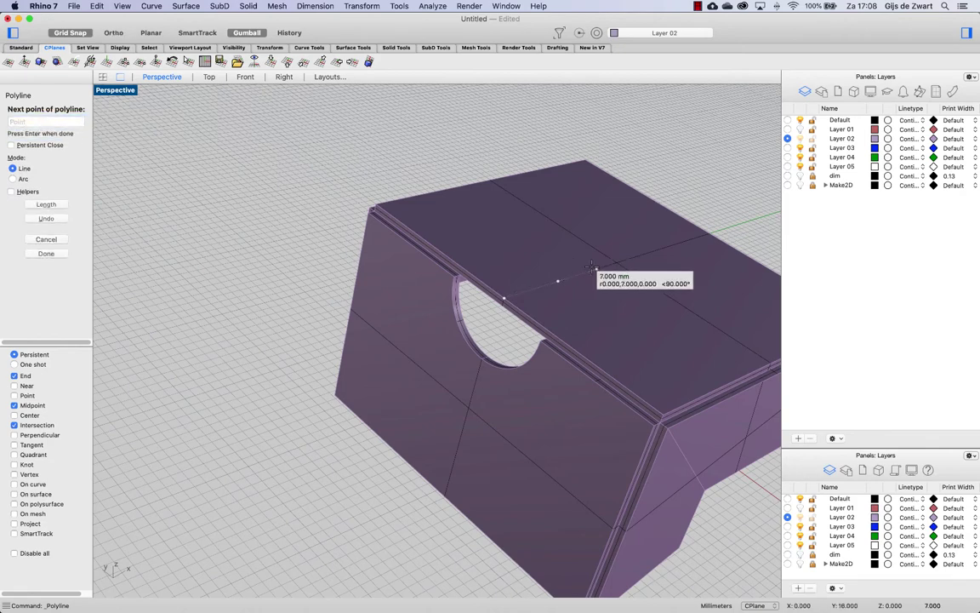
key("Return")
- Offset the centre line 7 mm to both sides with round end caps to form the slot outline
left_click(558, 284)
left_click(595, 295)
type("Offset")
key("Return")
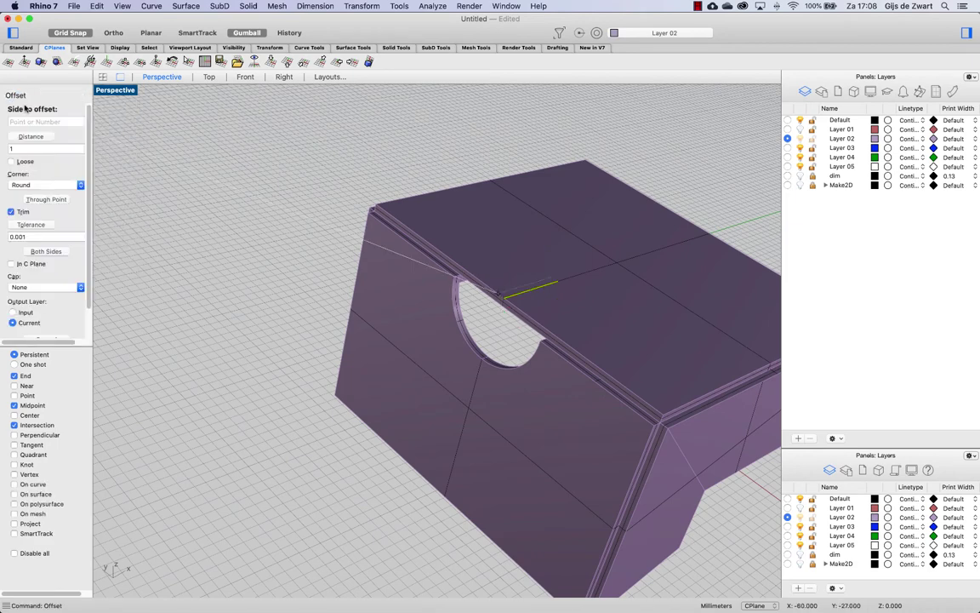
left_click(46, 252)
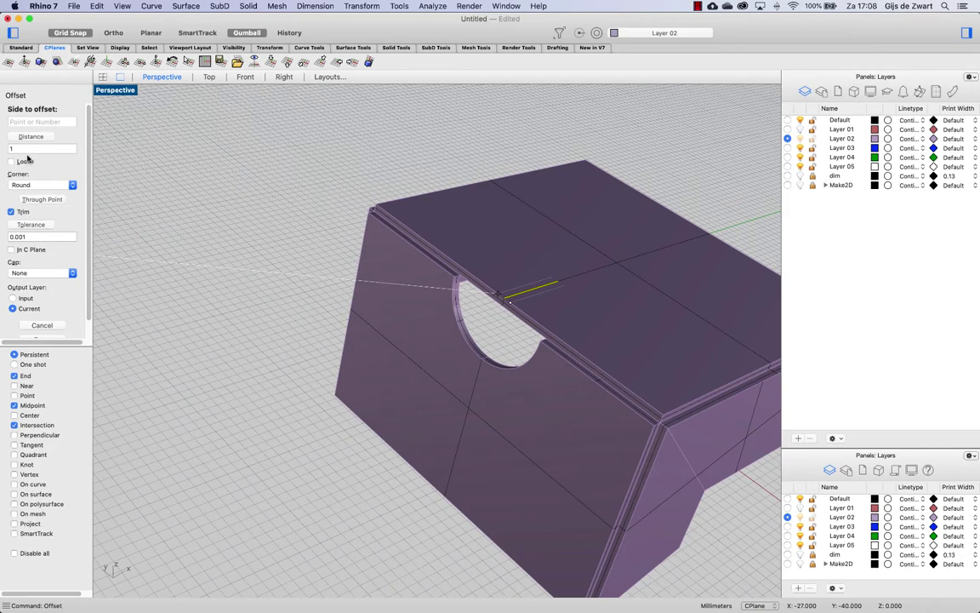
type("7")
key("Return")
left_click(32, 272)
left_click(25, 290)
left_click(599, 240)
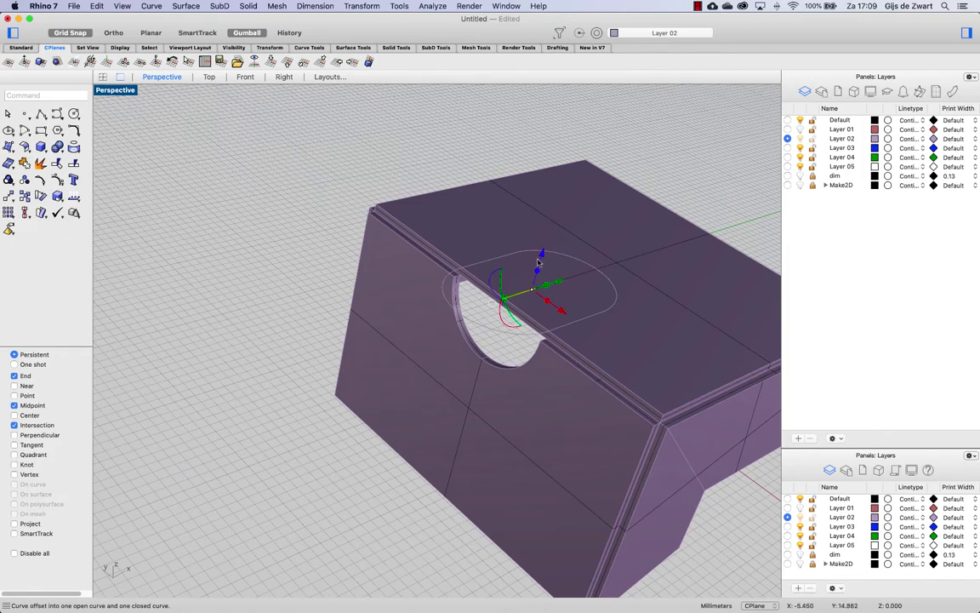
- Cut the slot outline through the top sheet with WireCut
right_click_drag(532, 264, 566, 267)
left_click(536, 337)
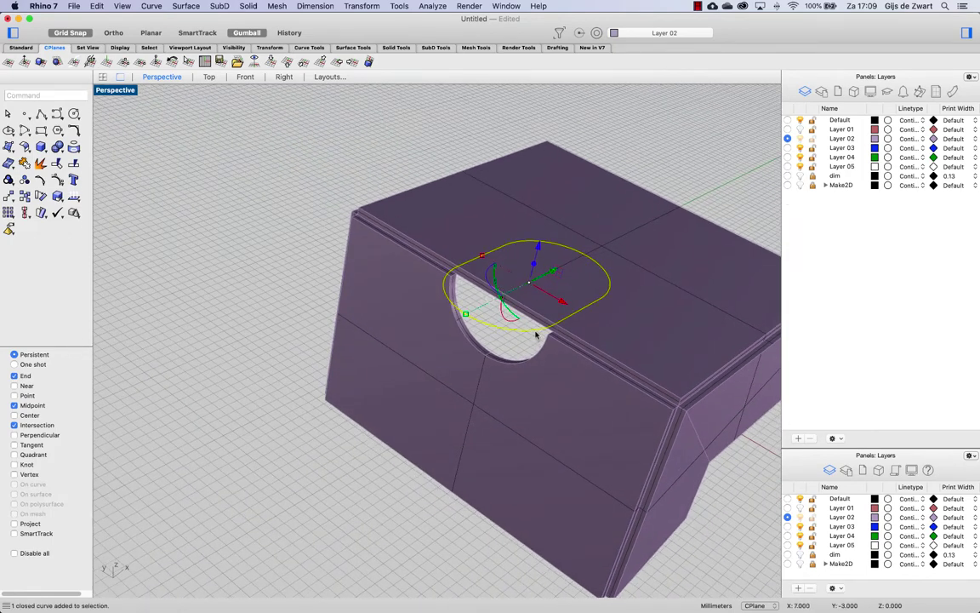
type("WireCut")
key("Return")
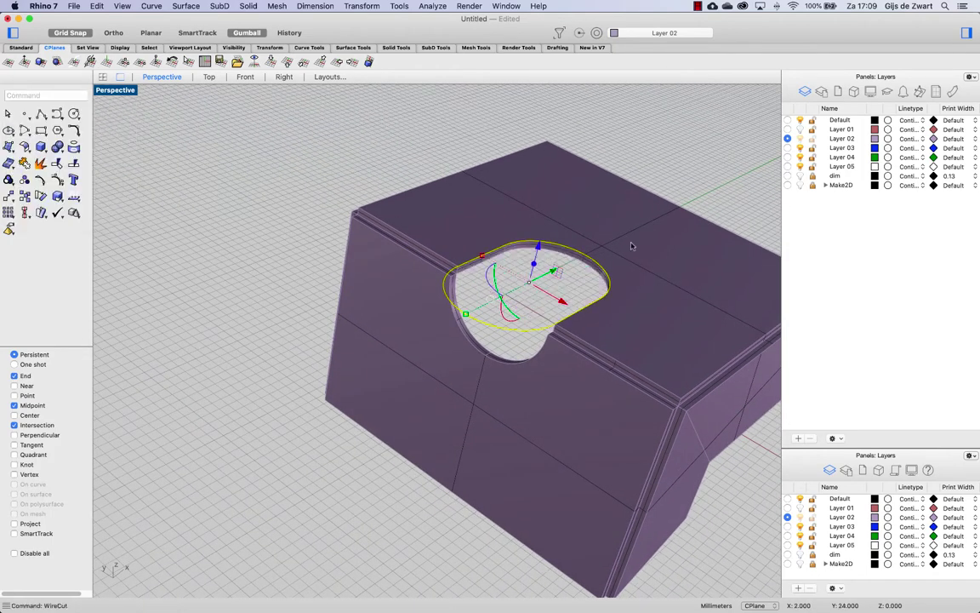
- Select all curves in the model and delete them
right_click_drag(256, 229, 666, 178)
type("selcrv")
key("Return")
key("Delete")
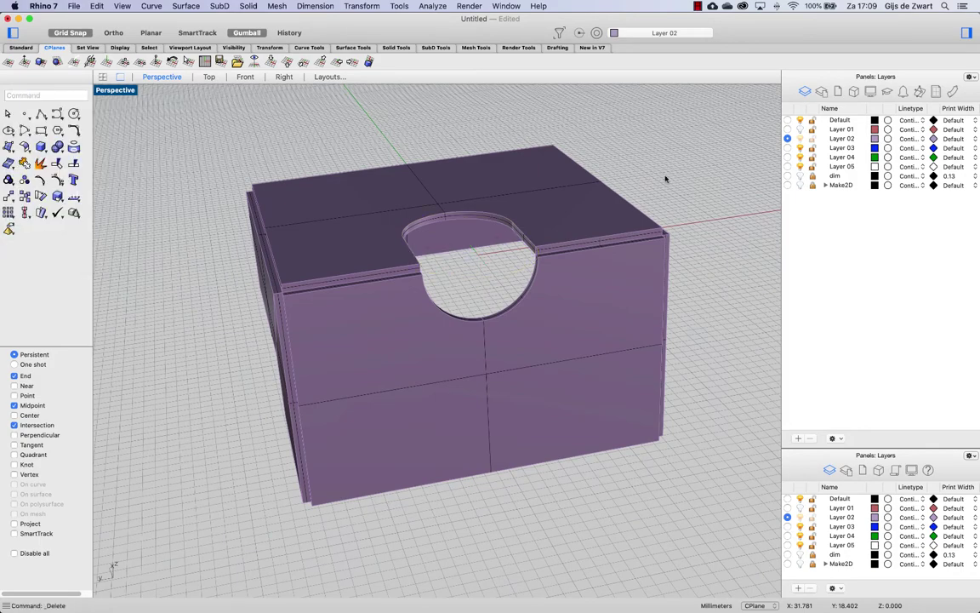
- Reset the construction plane to World Top and display Layer 01
right_click_drag(661, 192, 457, 197)
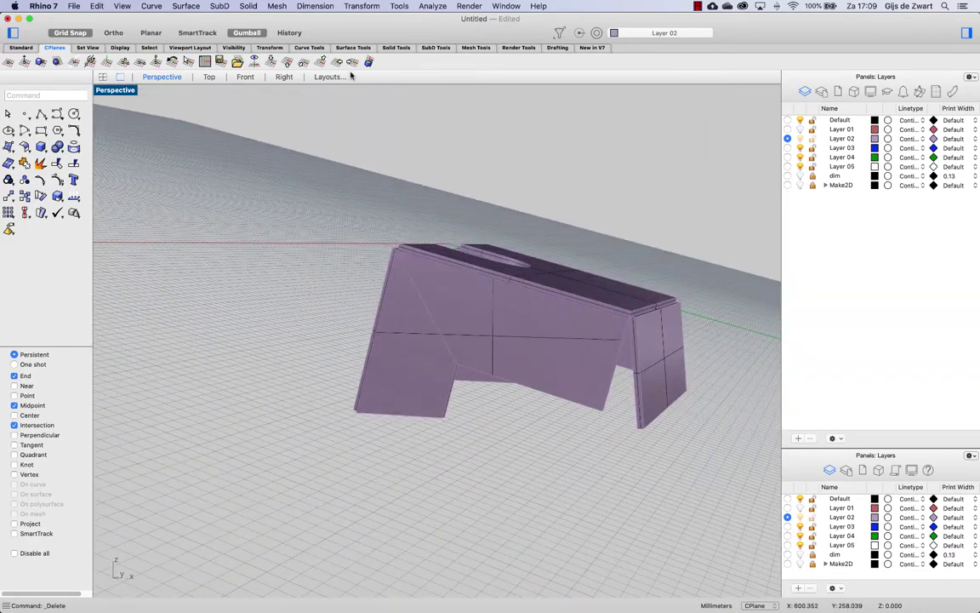
left_click(272, 61)
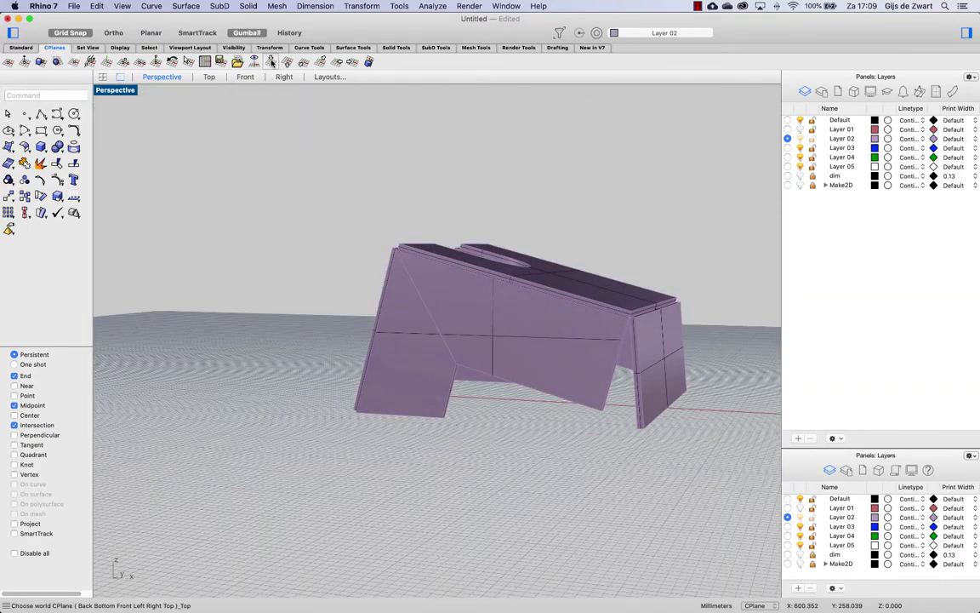
left_click(800, 129)
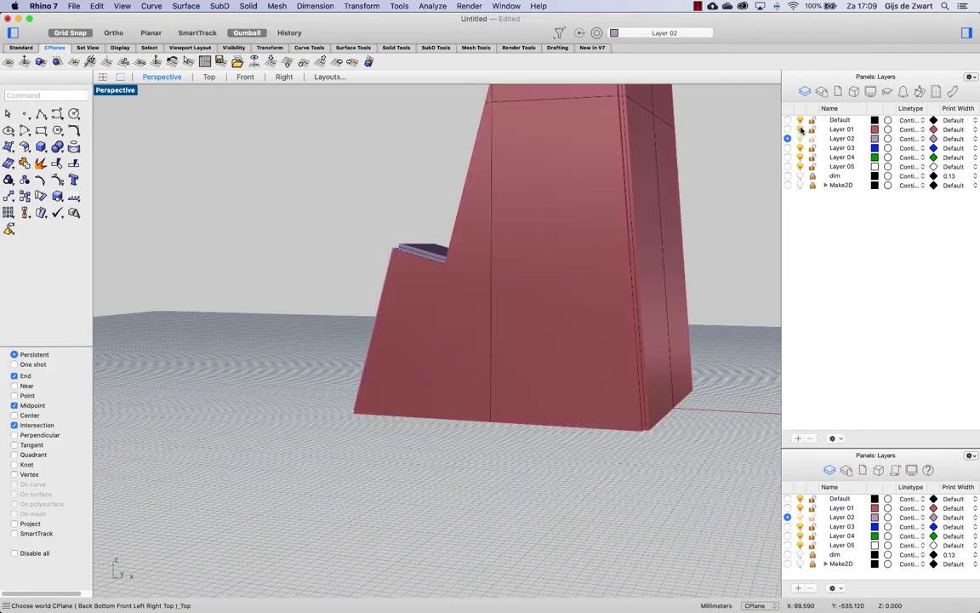
- Align the construction plane to the holder's red back sheet
right_click_drag(442, 273, 538, 386)
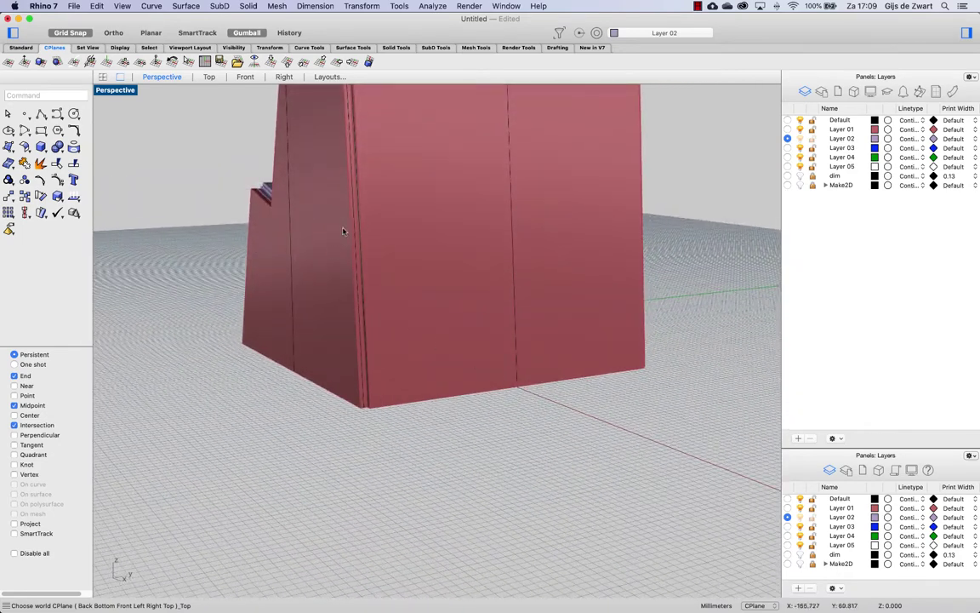
left_click(40, 63)
left_click(548, 316)
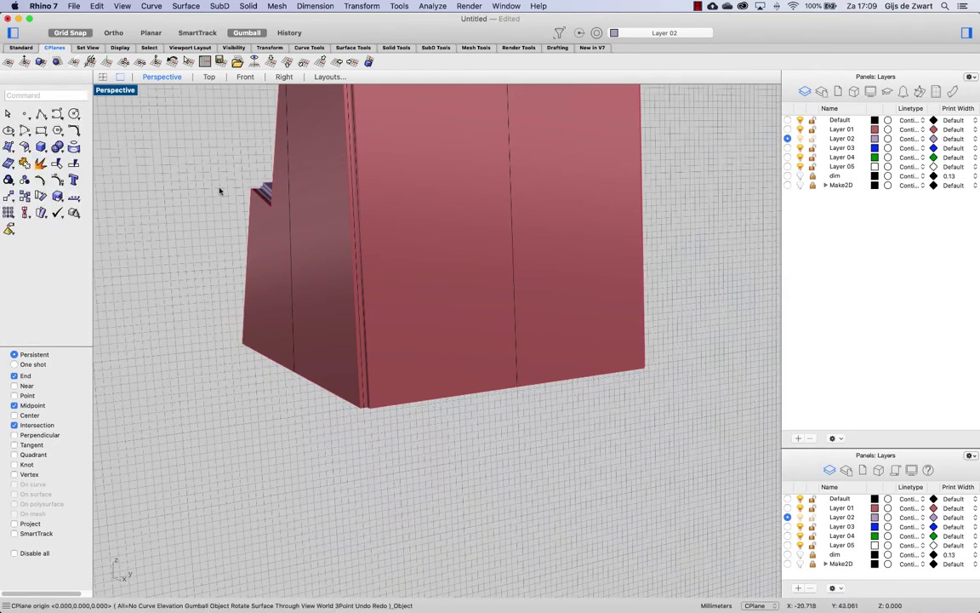
- Cut a round hole 14 mm in diameter and 1 mm deep in the back sheet, centred on its lower edge's midpoint
right_click(208, 132)
mouse_move(332, 133)
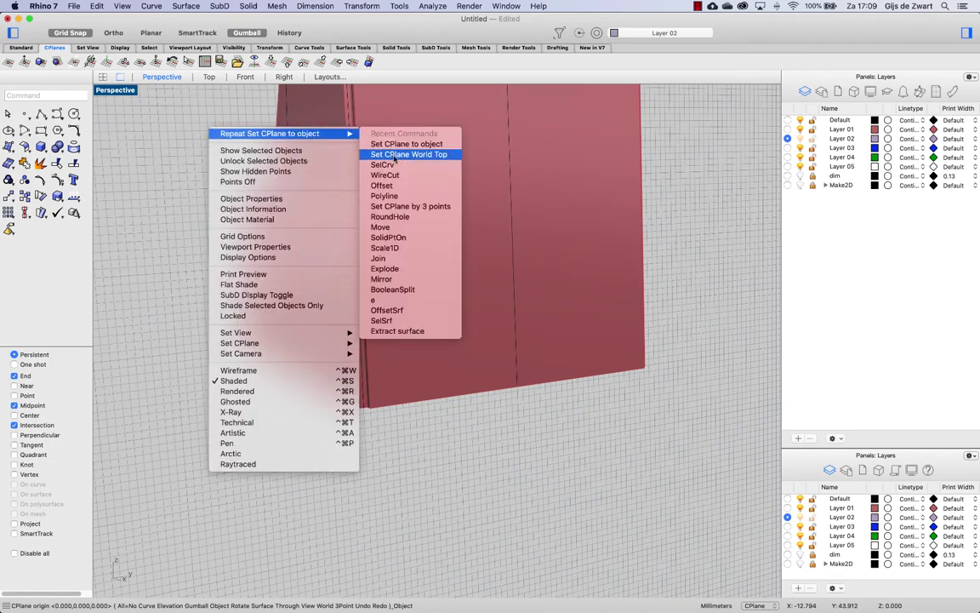
left_click(392, 216)
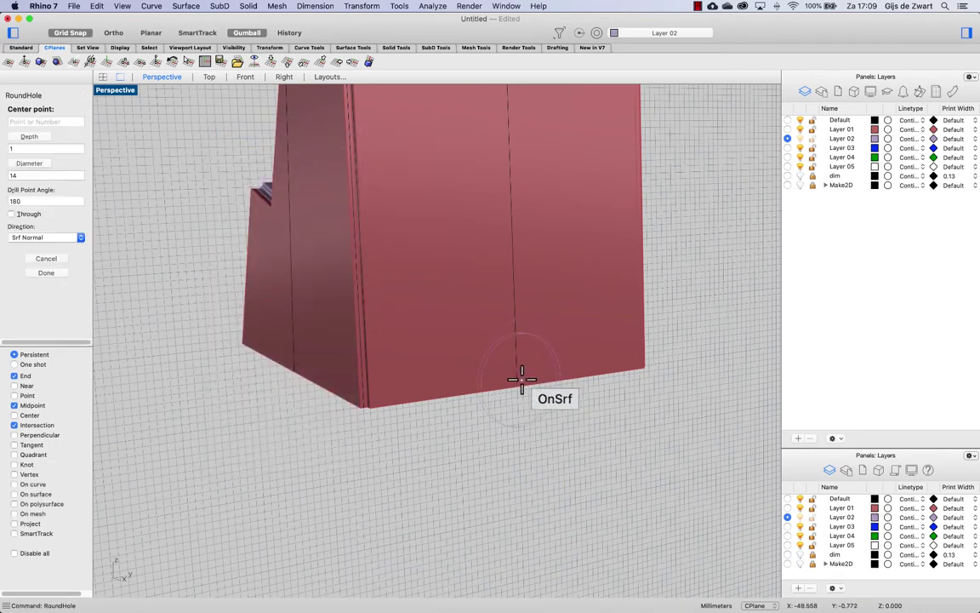
left_click(521, 390)
key("Return")
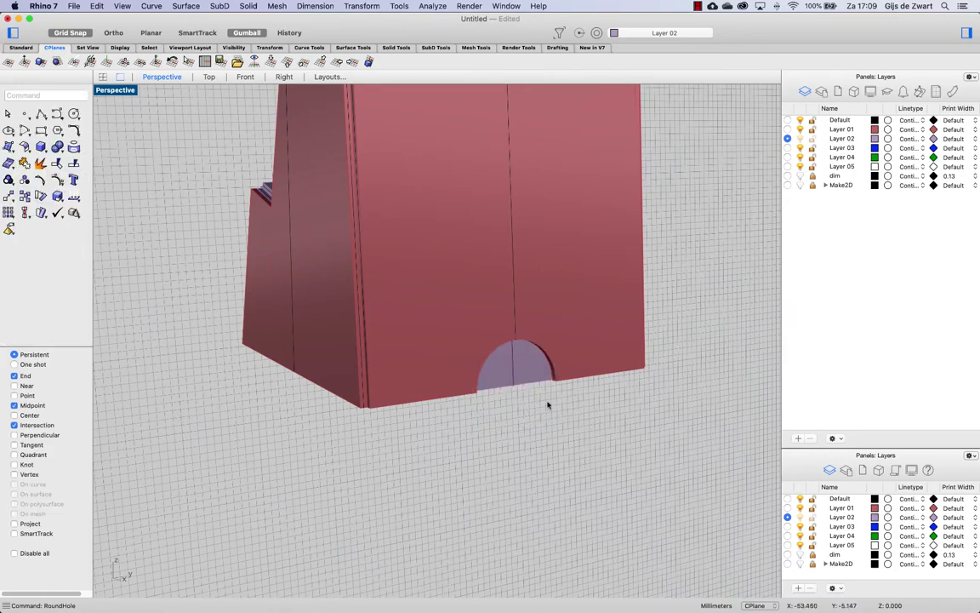
right_click_drag(547, 400, 540, 392)
scroll(538, 392, "right", 3)
scroll(490, 350, "up", 5)
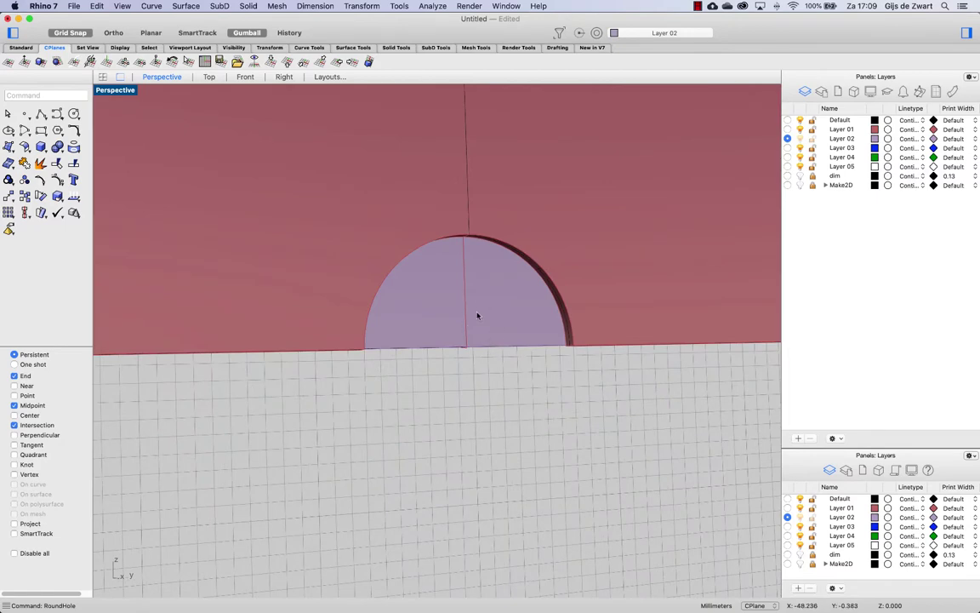
scroll(475, 315, "down", 5)
right_click_drag(473, 315, 516, 305)
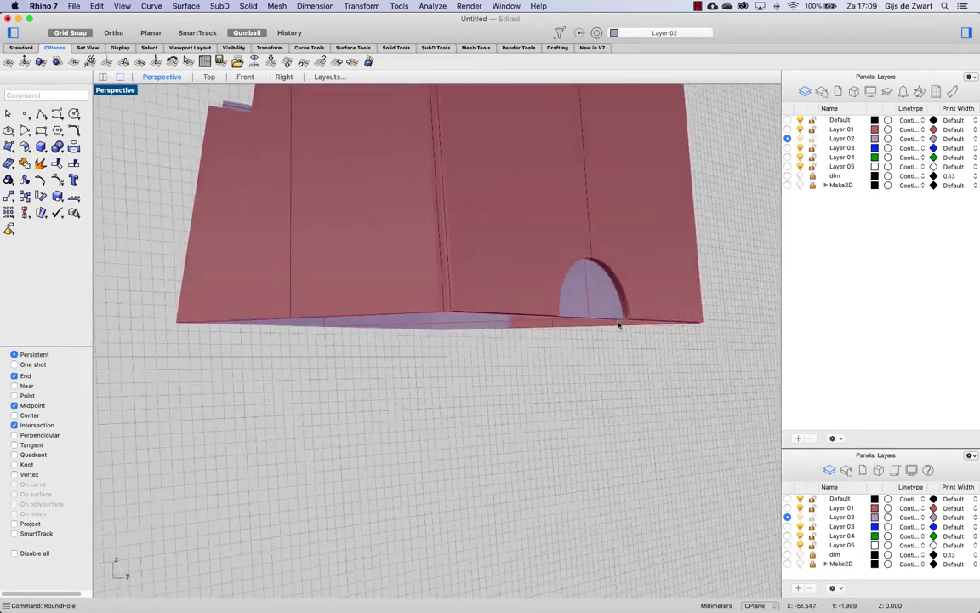
- Change the display colour of Layer 02 to a darker, more saturated purple
scroll(627, 274, "up", 10)
scroll(627, 274, "up", 3)
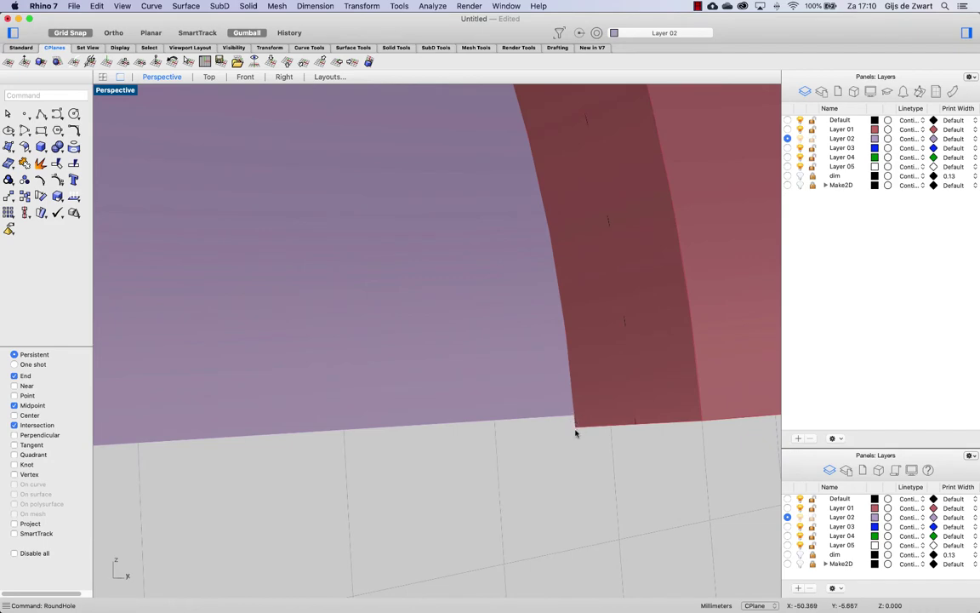
scroll(505, 327, "down", 15)
right_click_drag(479, 356, 505, 355)
scroll(505, 355, "right", 5)
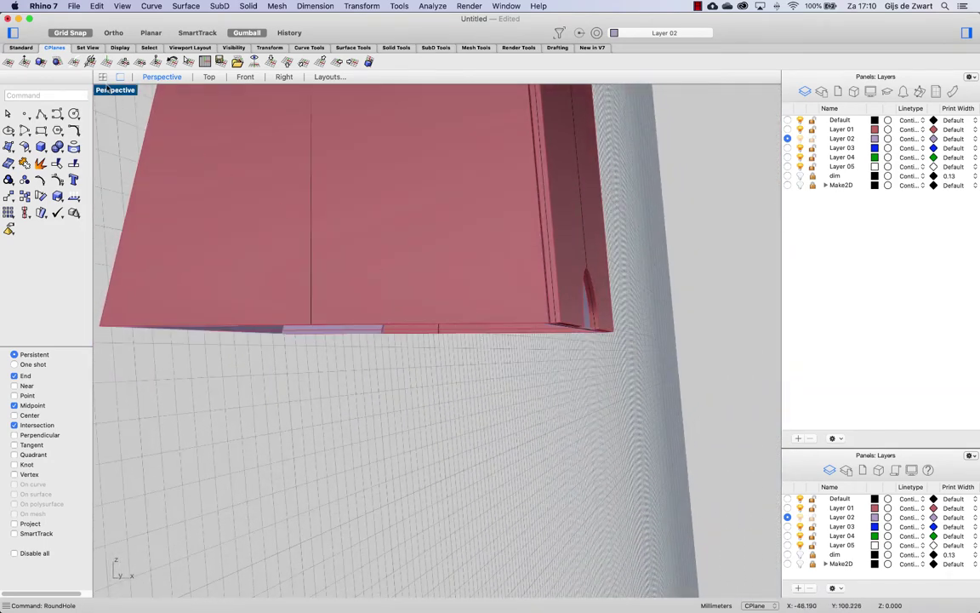
left_click(102, 77)
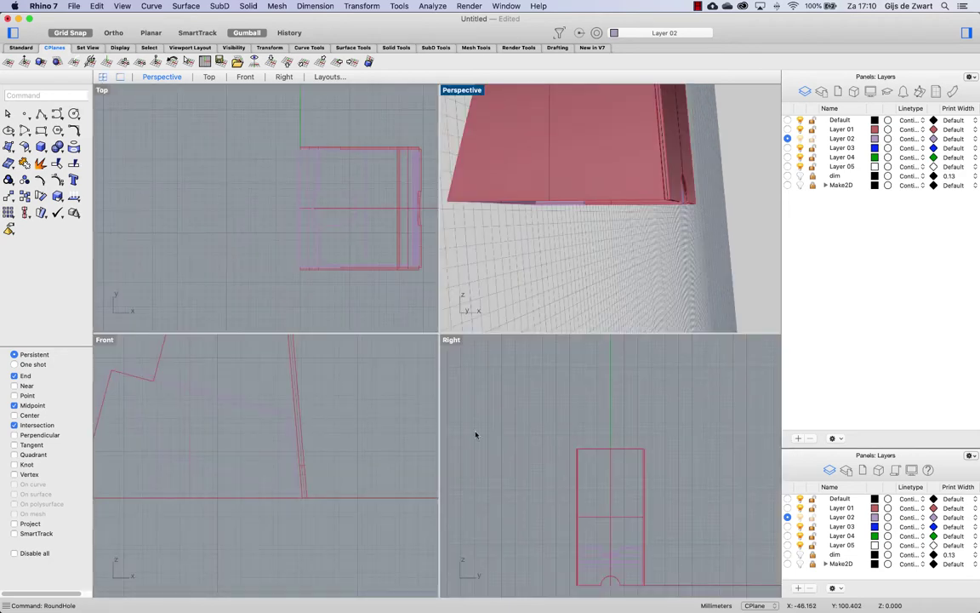
left_click(874, 138)
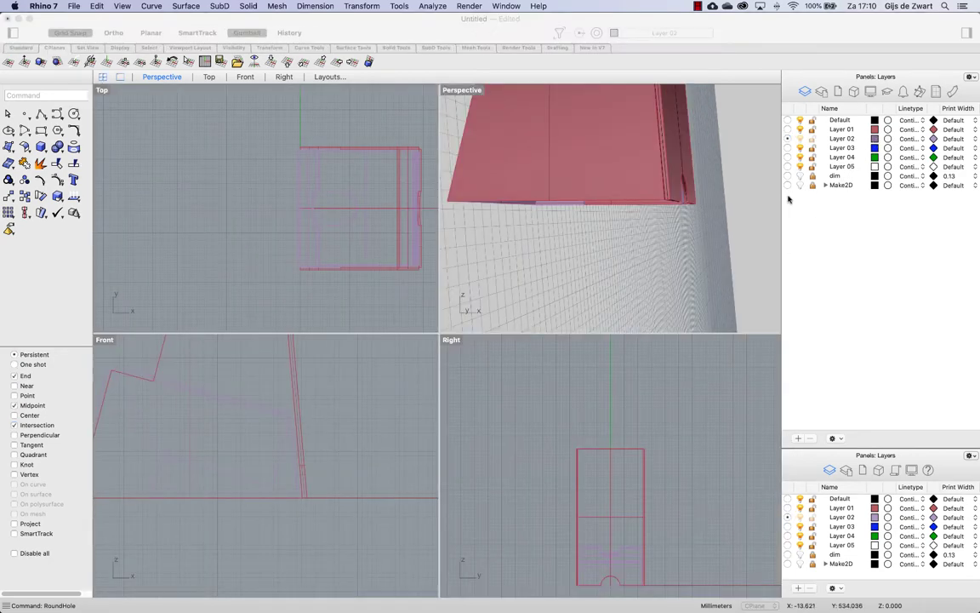
left_click(493, 293)
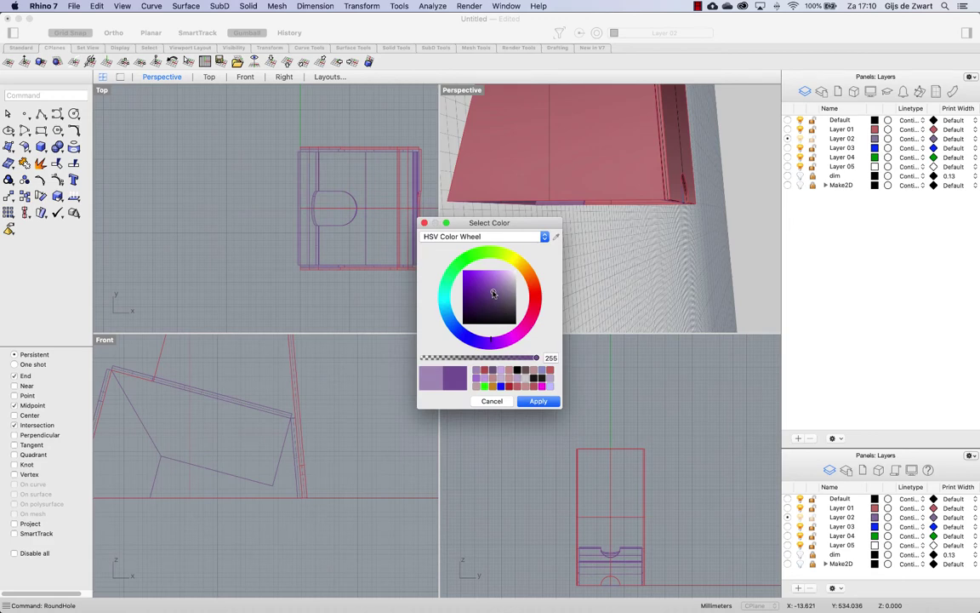
left_click(534, 401)
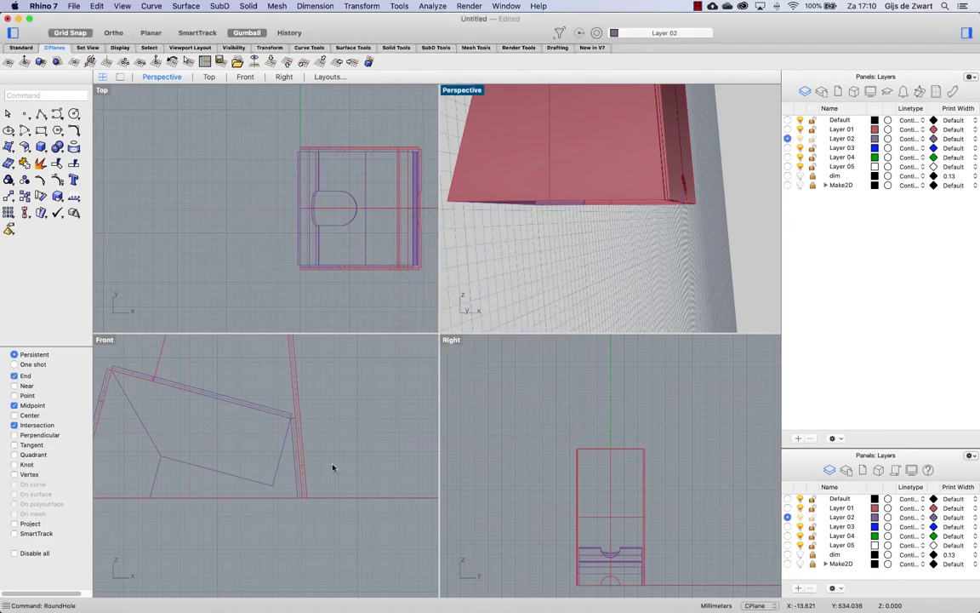
- Align the construction plane to the purple inner sheet behind the red back sheet's round opening
double_click(106, 340)
scroll(503, 365, "up", 5)
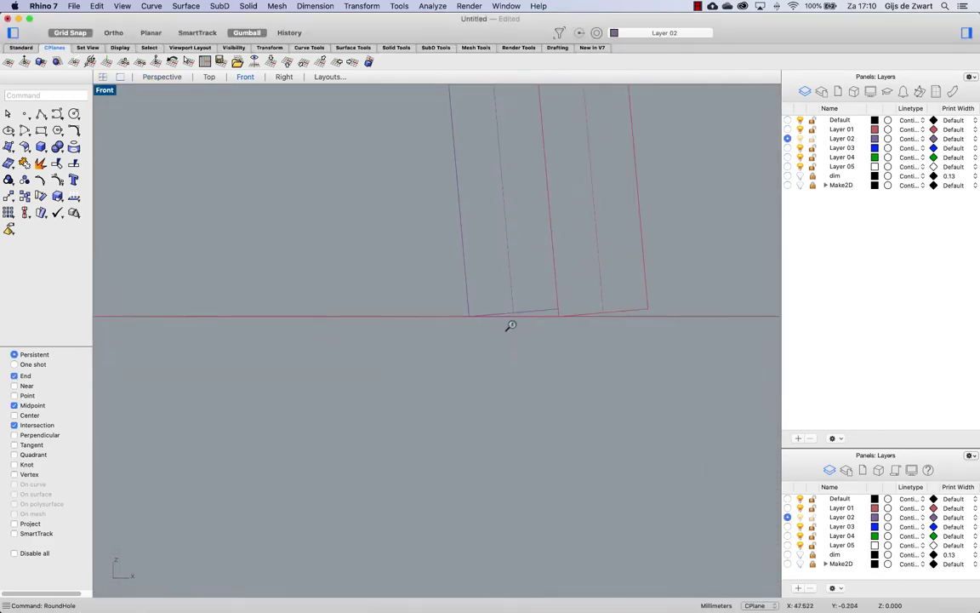
scroll(507, 319, "up", 2)
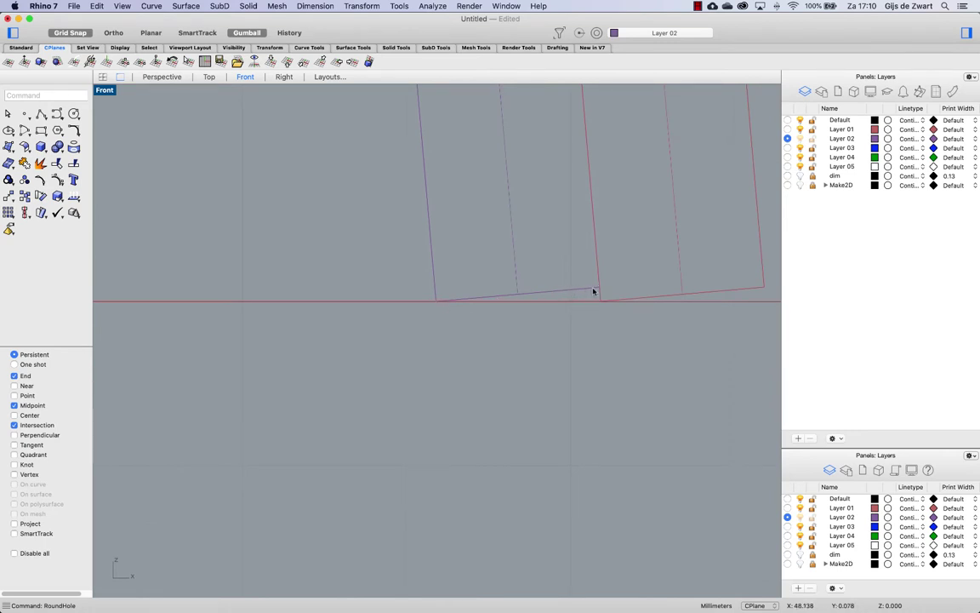
scroll(446, 400, "down", 5)
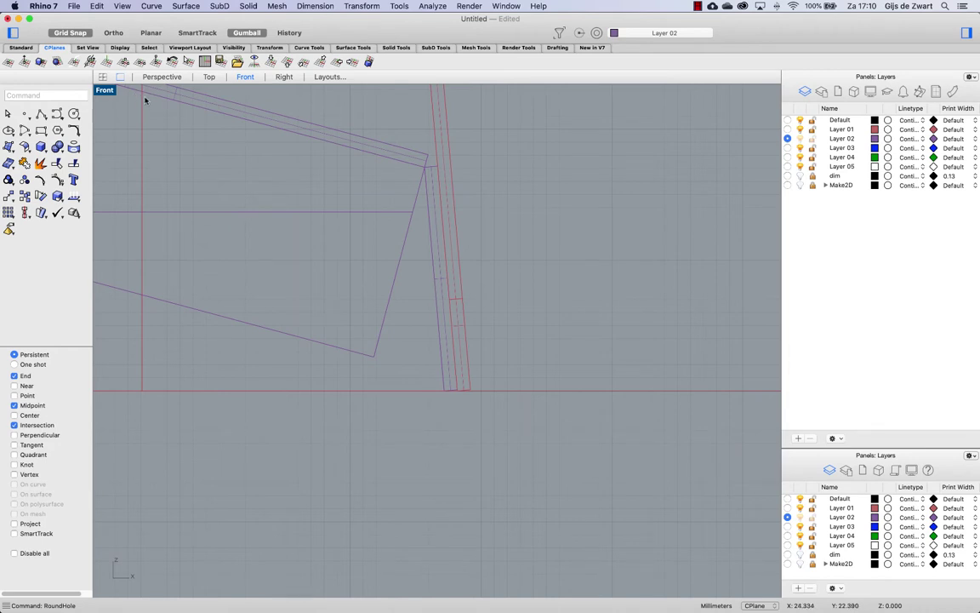
double_click(103, 88)
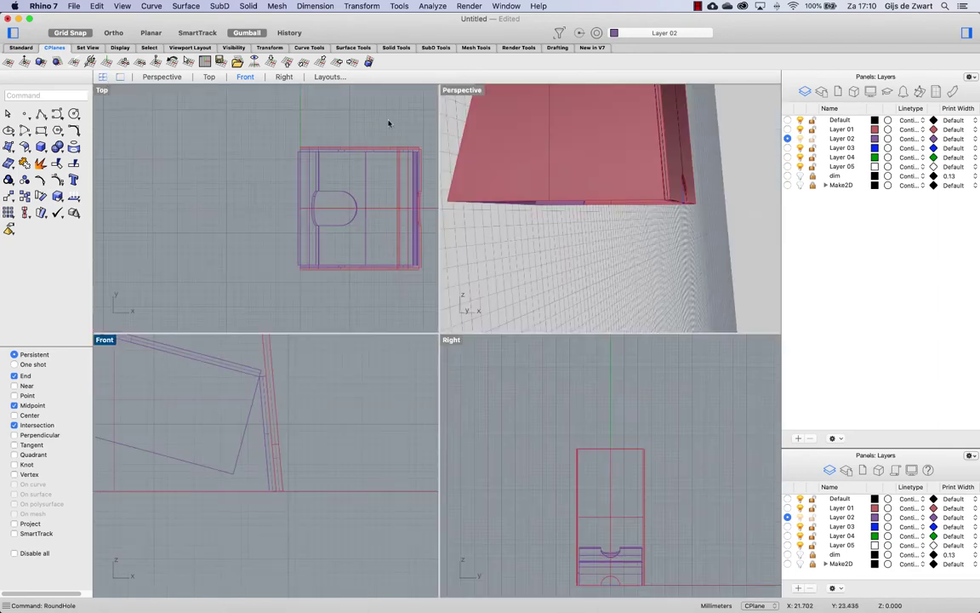
double_click(462, 92)
right_click_drag(617, 235, 570, 234)
scroll(452, 278, "up", 5)
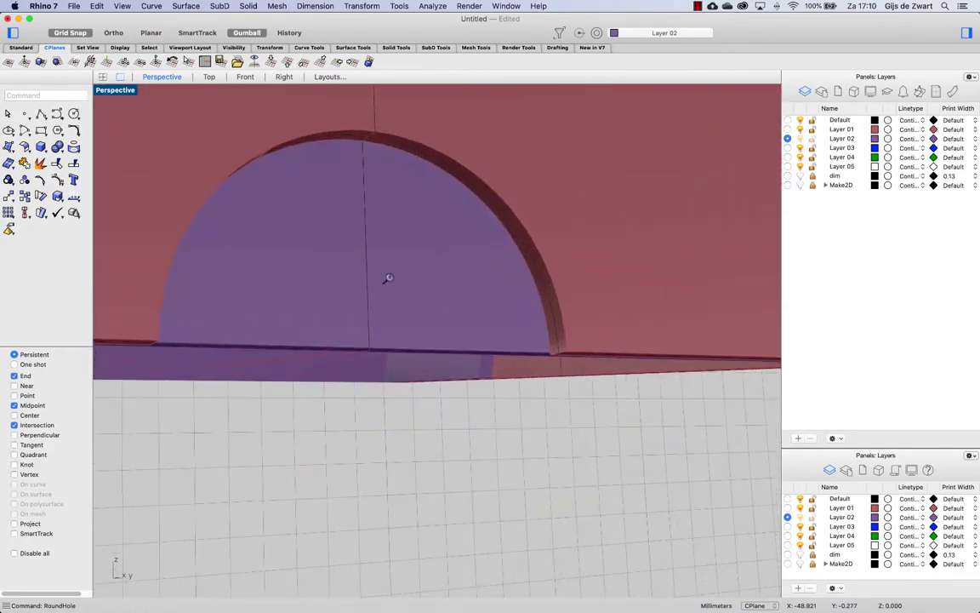
type("cplane")
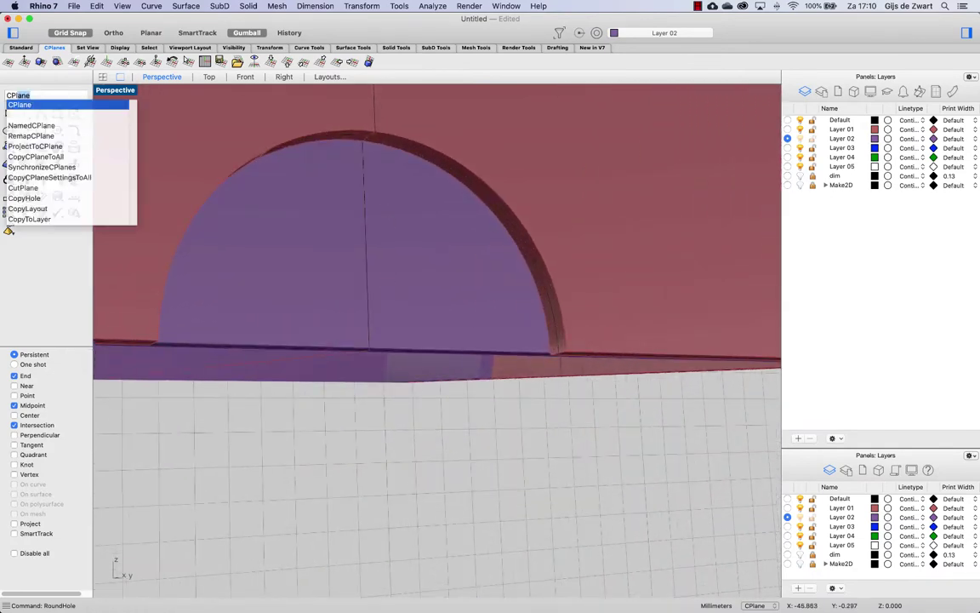
key("Return")
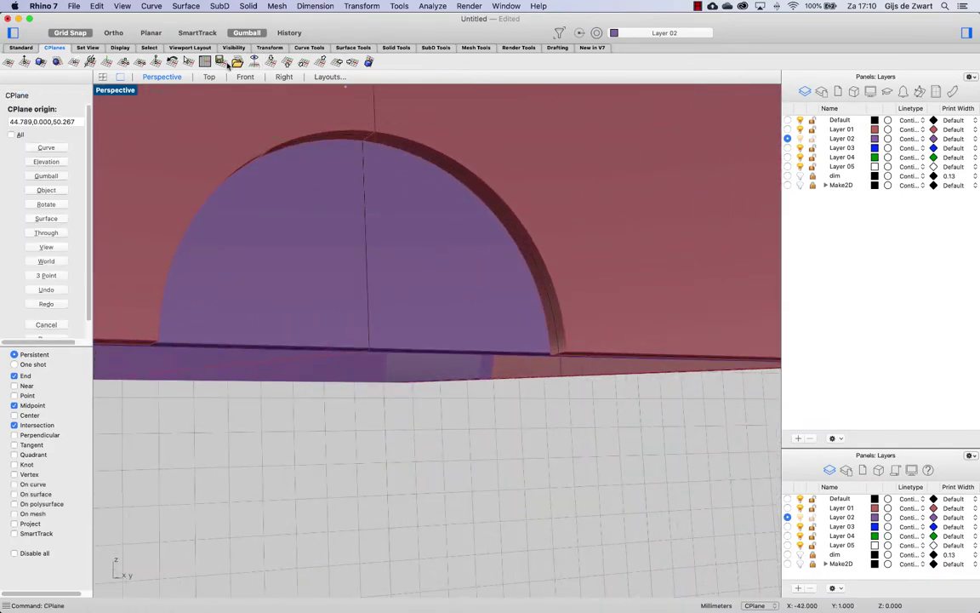
left_click(40, 62)
left_click(375, 265)
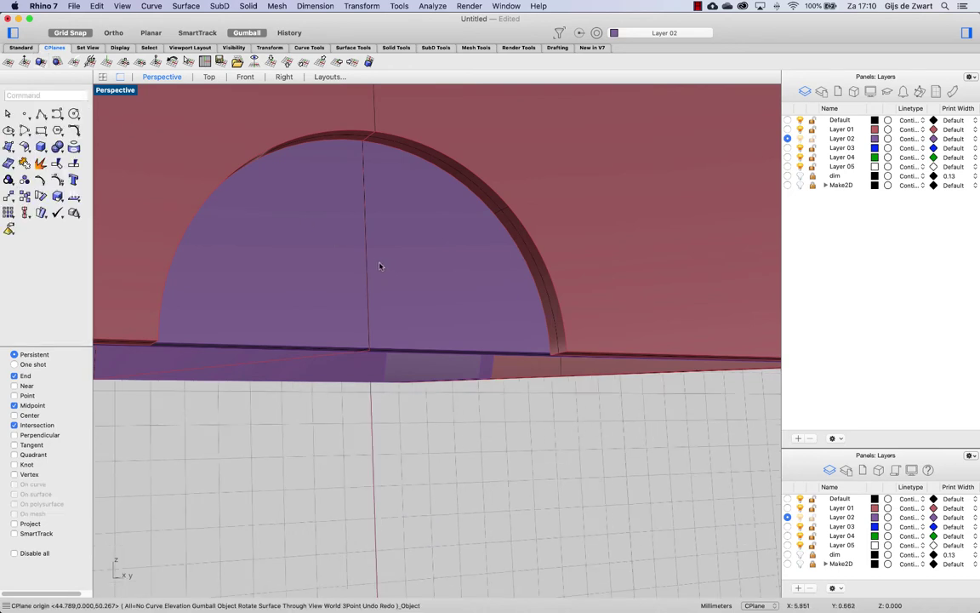
- Cut a round hole 14 mm in diameter and 1 mm deep in the purple inner sheet, centred on its lower edge's midpoint
type("Ron")
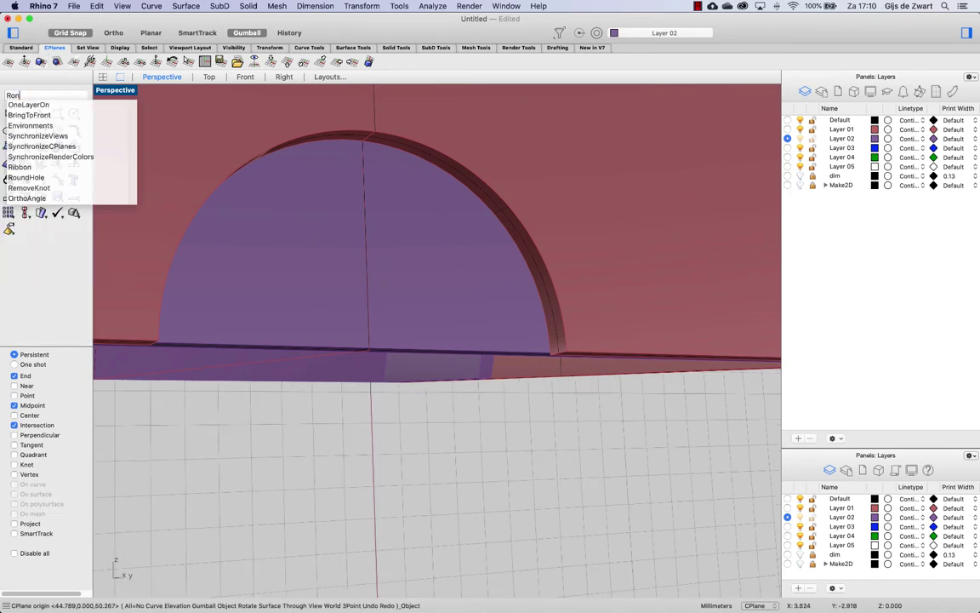
type("dh")
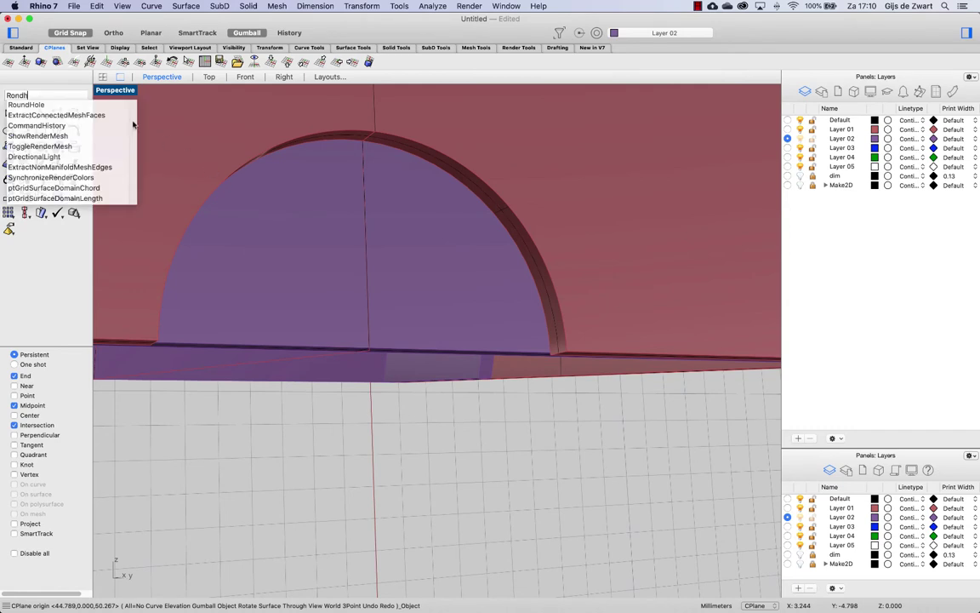
left_click(34, 105)
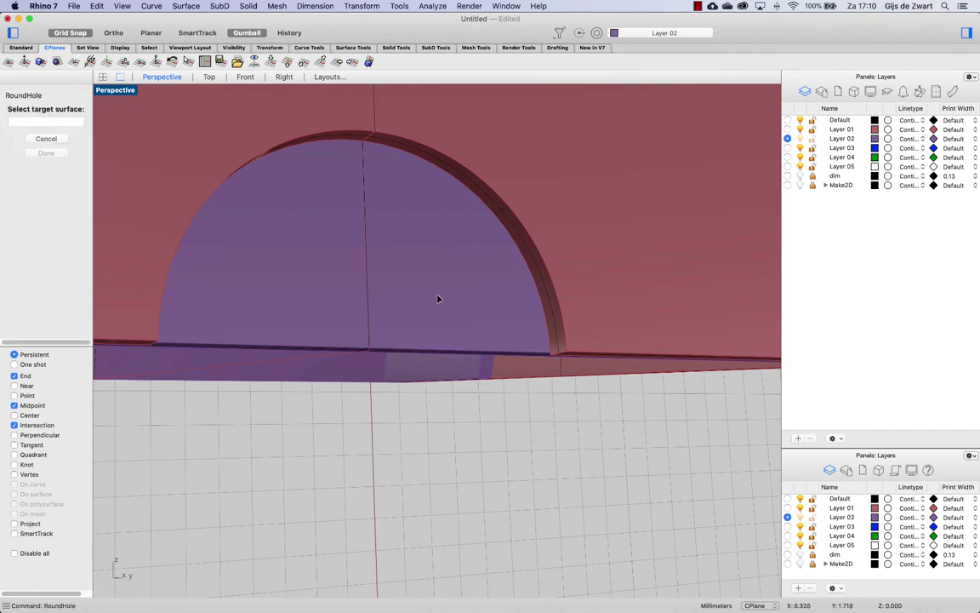
left_click(387, 321)
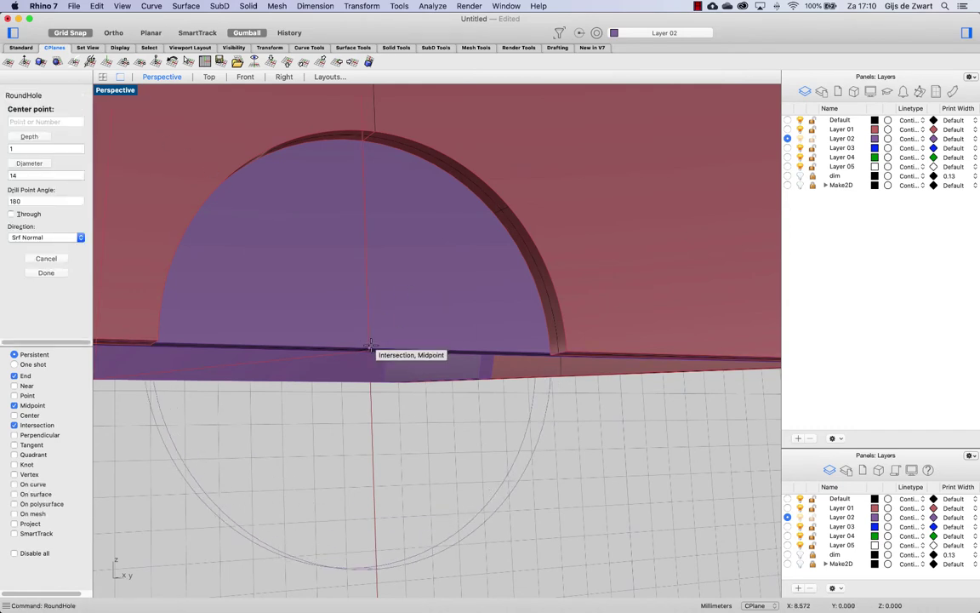
scroll(370, 347, "up", 5)
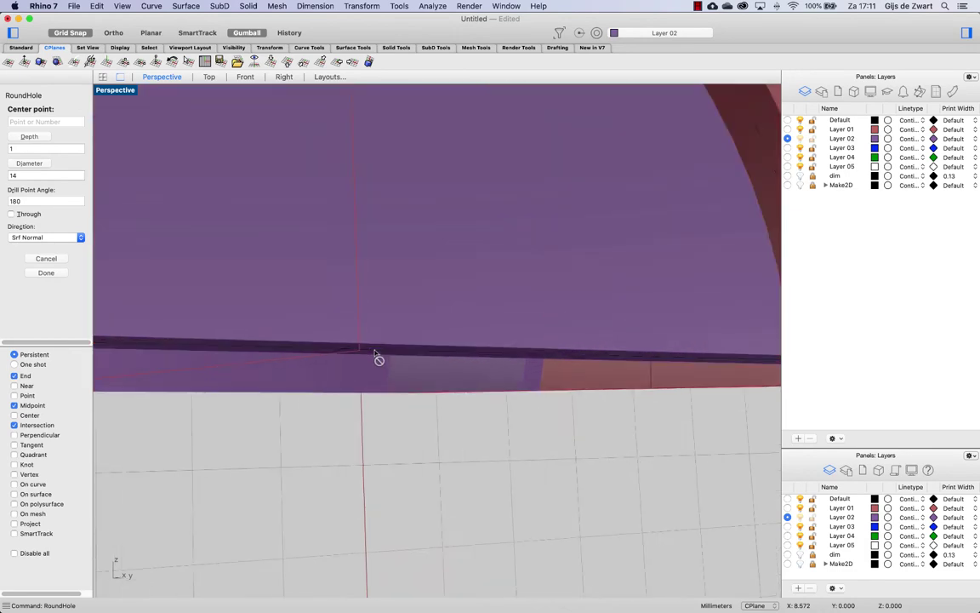
scroll(348, 334, "down", 2)
left_click(347, 330)
key("Return")
scroll(451, 315, "down", 8)
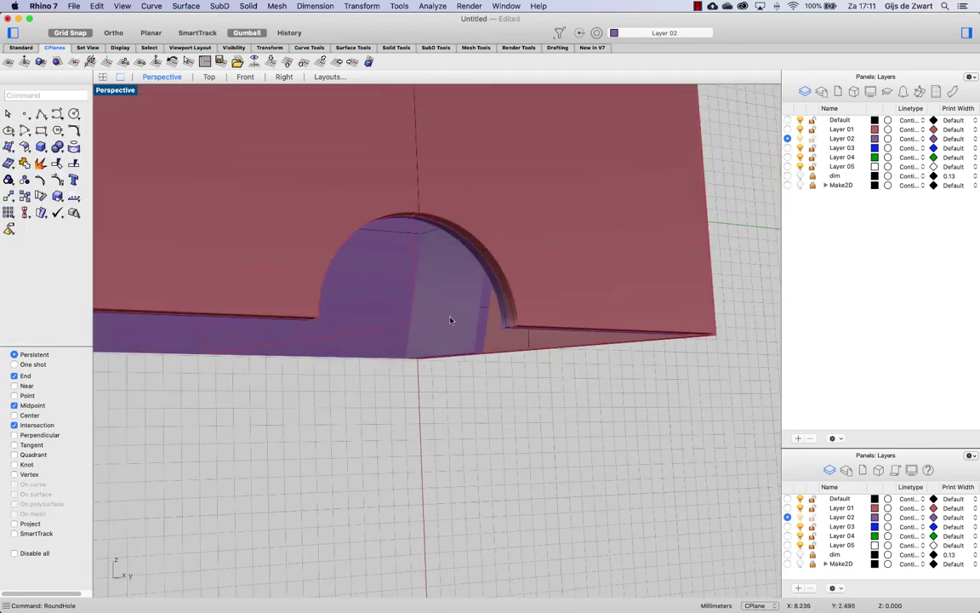
- Reset the construction plane to World Top
right_click_drag(438, 223, 433, 245)
mouse_move(441, 198)
right_mouse_down("shift")
mouse_move(466, 310)
mouse_move(446, 199)
right_mouse_up("shift")
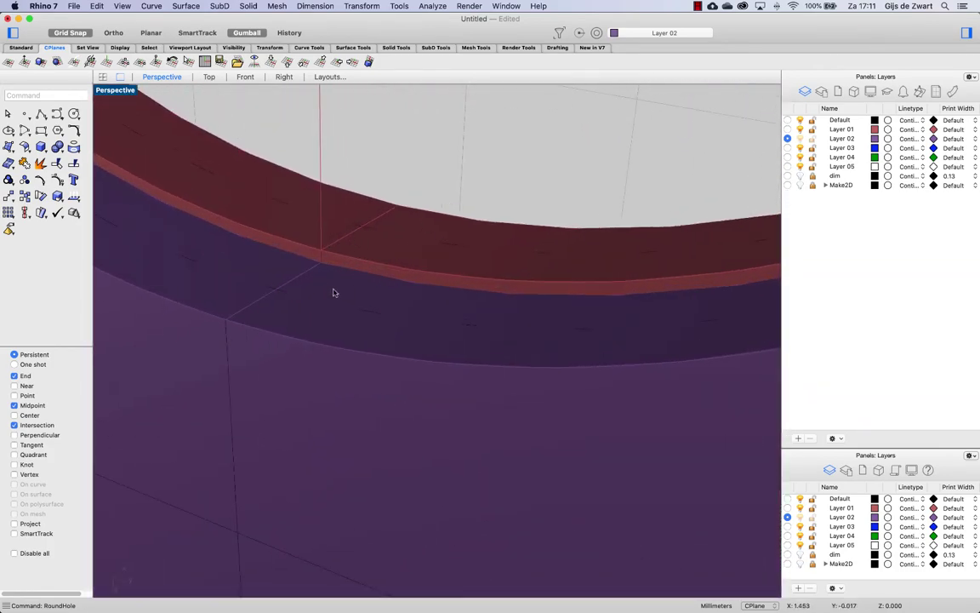
scroll(409, 283, "down", 3)
right_click_drag(410, 283, 410, 345, "ctrl")
right_click_drag(433, 245, 459, 414)
scroll(503, 393, "down", 8)
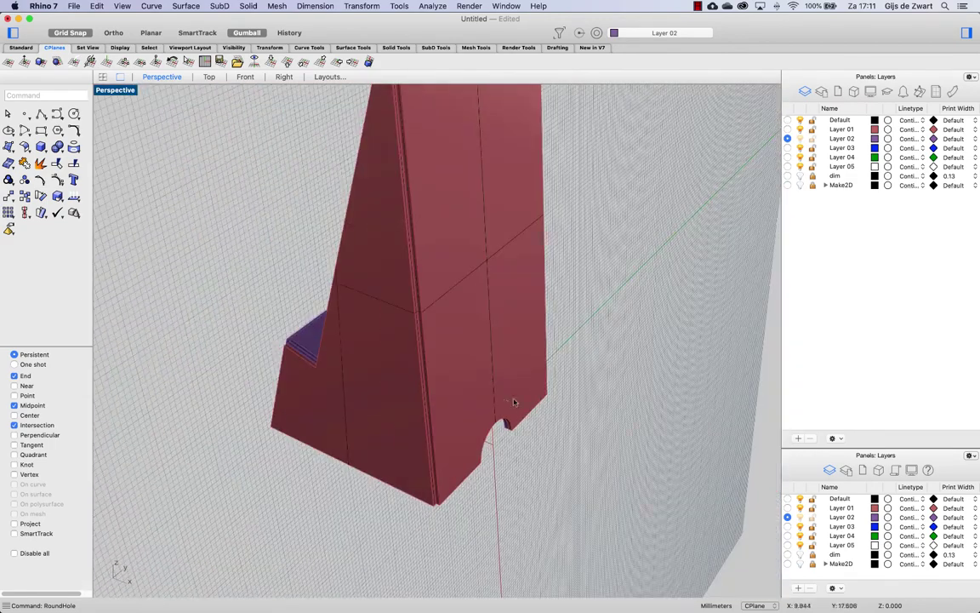
right_click_drag(437, 349, 486, 350)
left_click(270, 61)
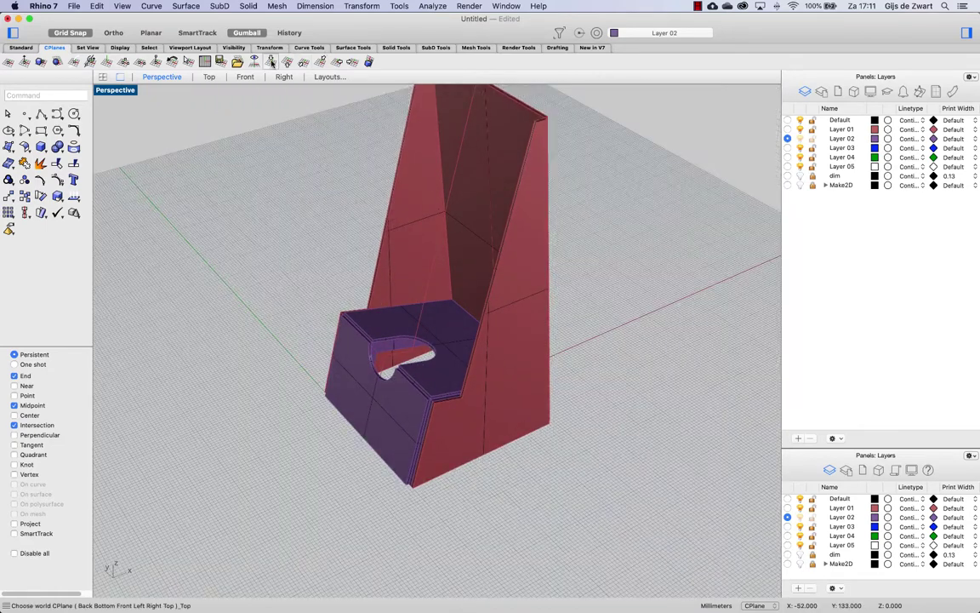
right_click_drag(547, 311, 547, 345, "shift")
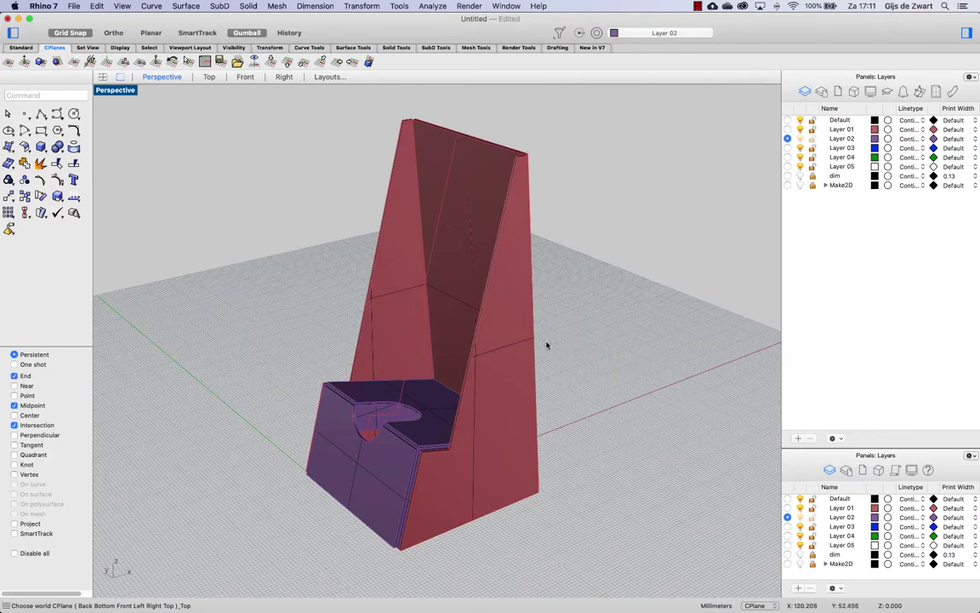